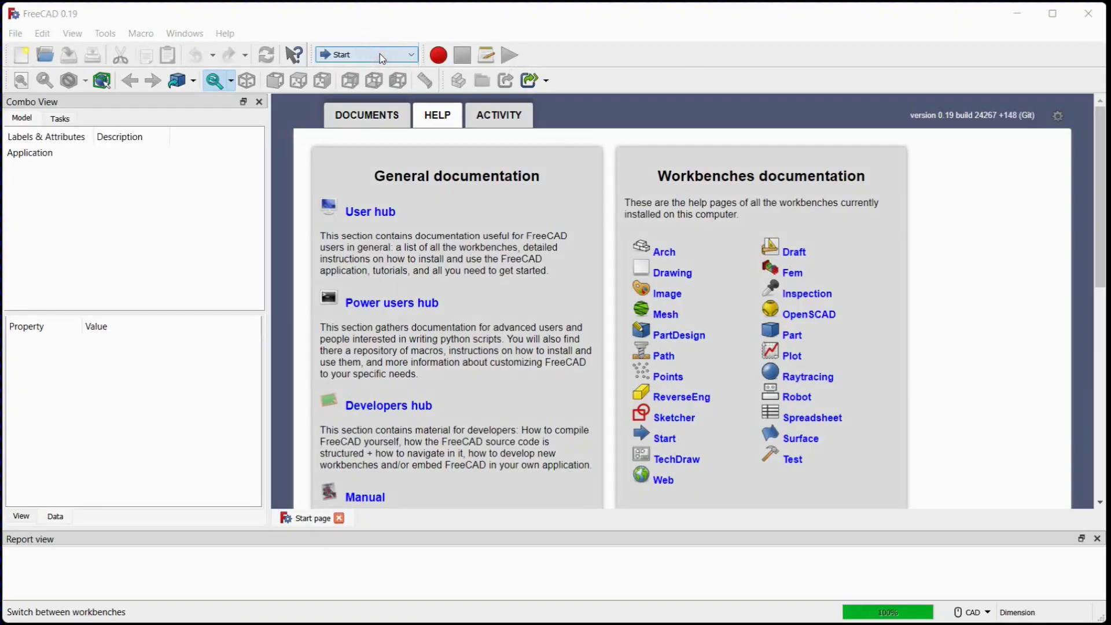
Switch to the Part Design workbench and create a new document.
left_click(379, 52)
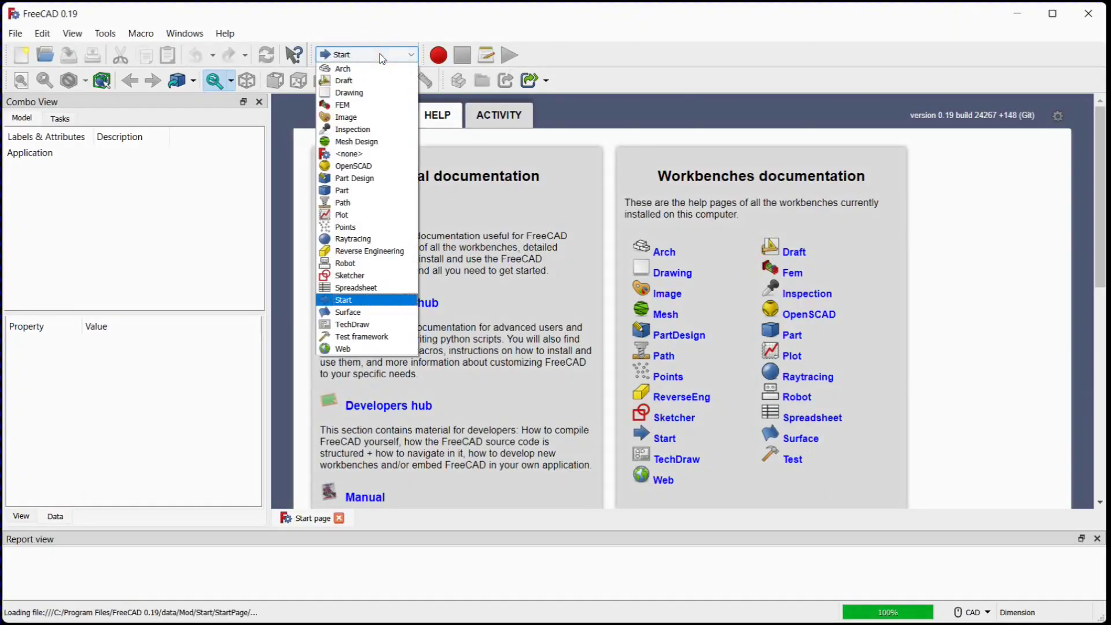
left_click(383, 177)
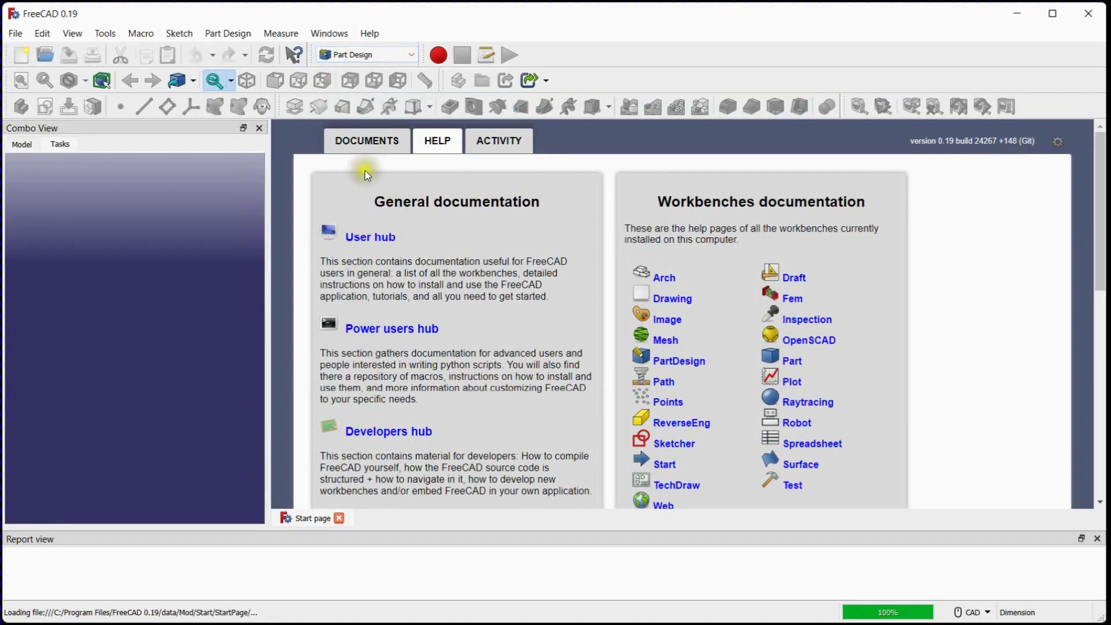
left_click(17, 58)
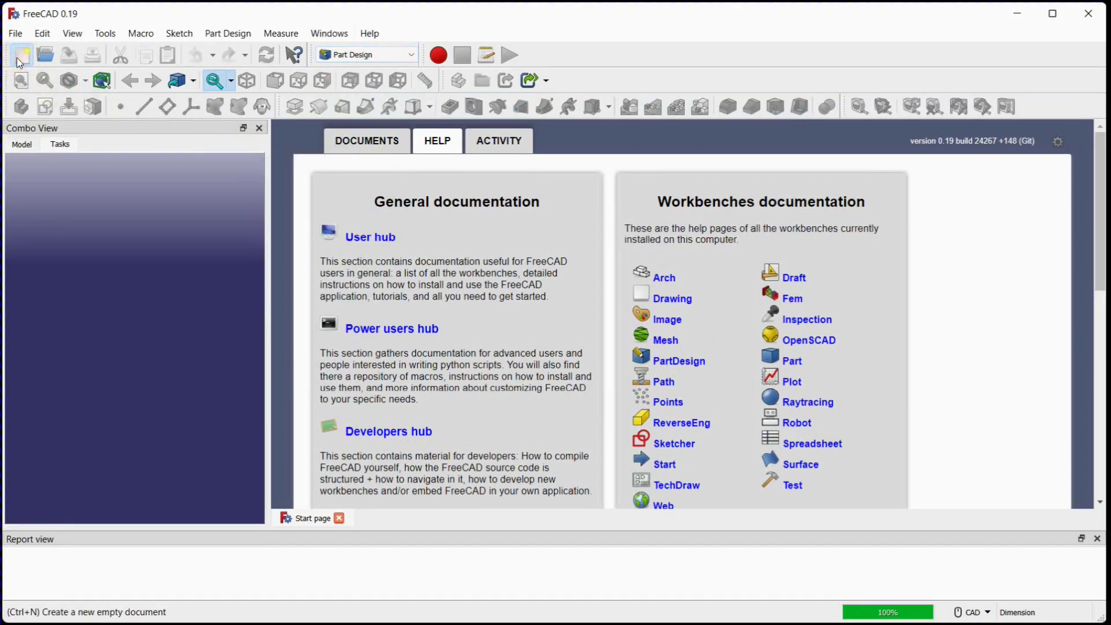
left_click(29, 148)
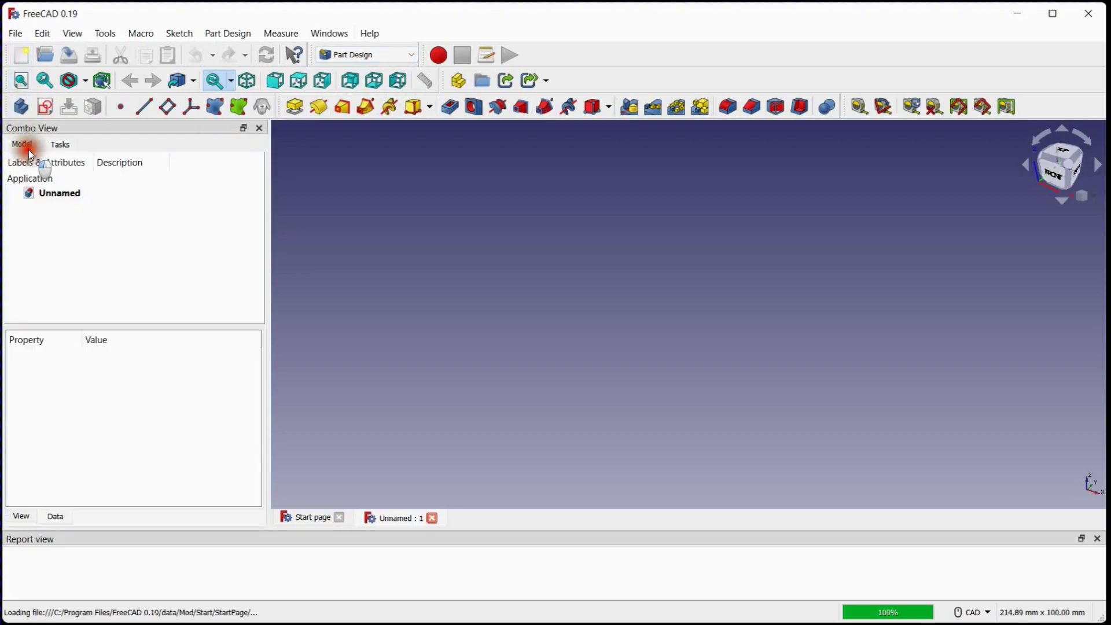
left_click(69, 197)
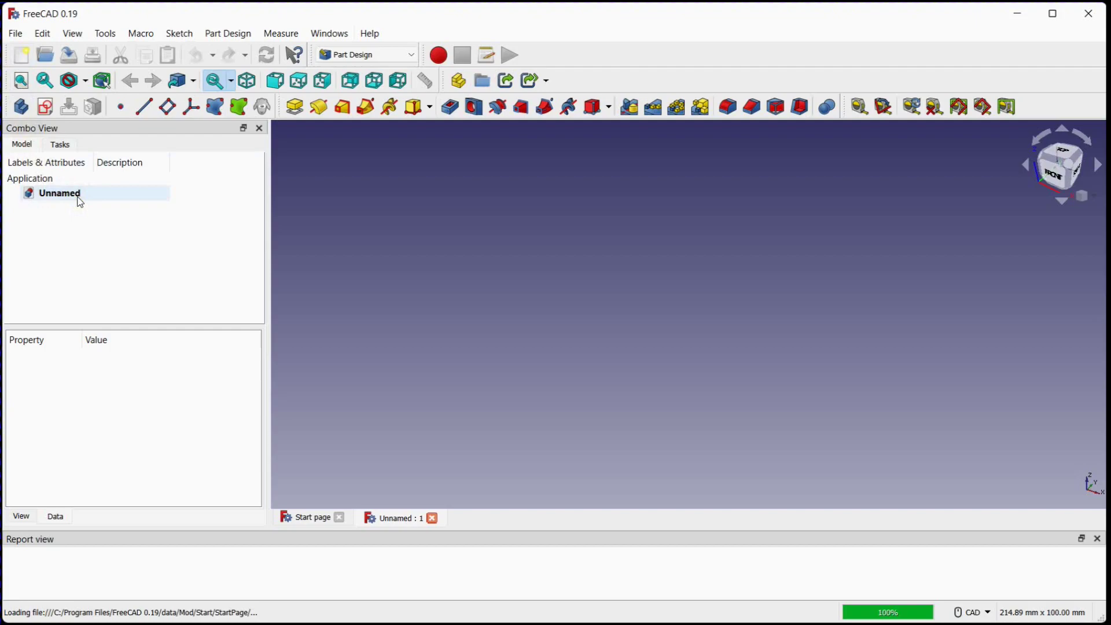
Add a body to the document and rename it Body-1.
left_click(21, 107)
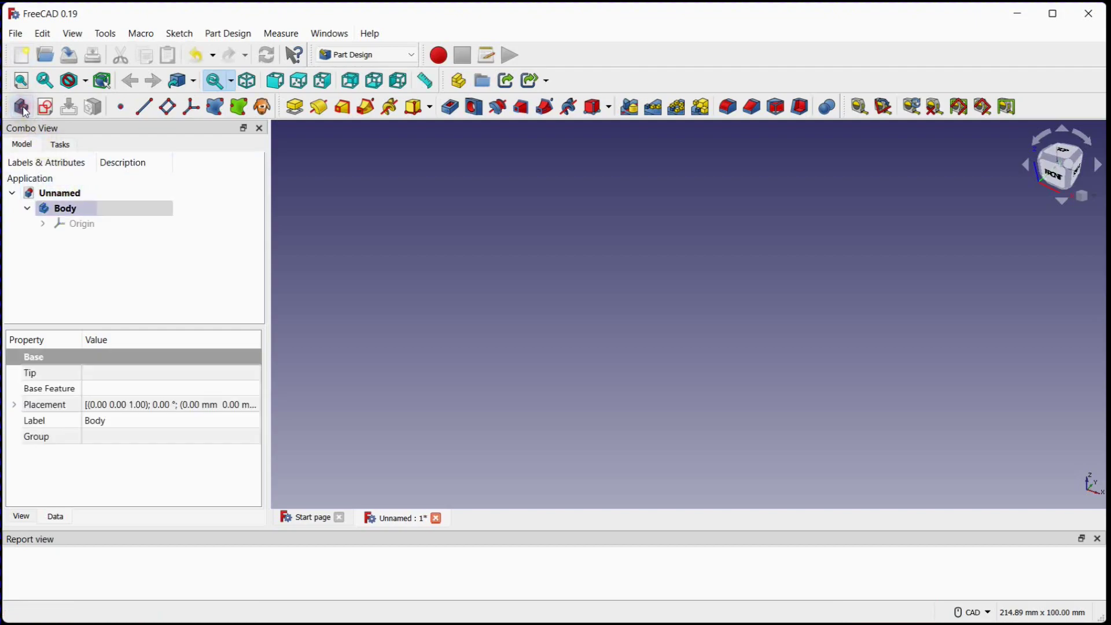
right_click(87, 216)
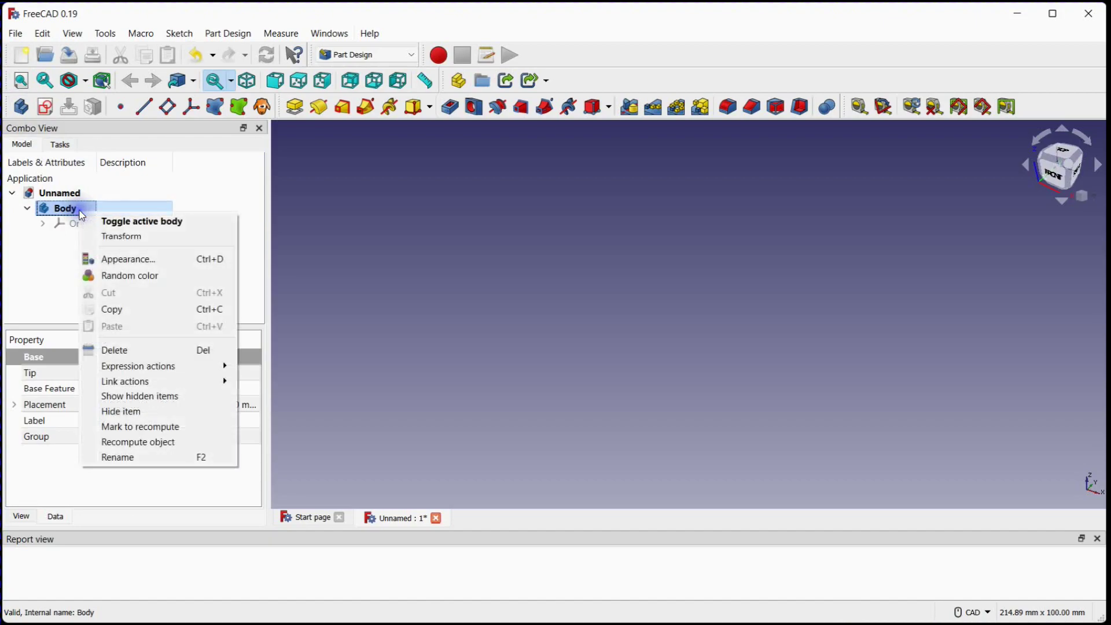
left_click(142, 452)
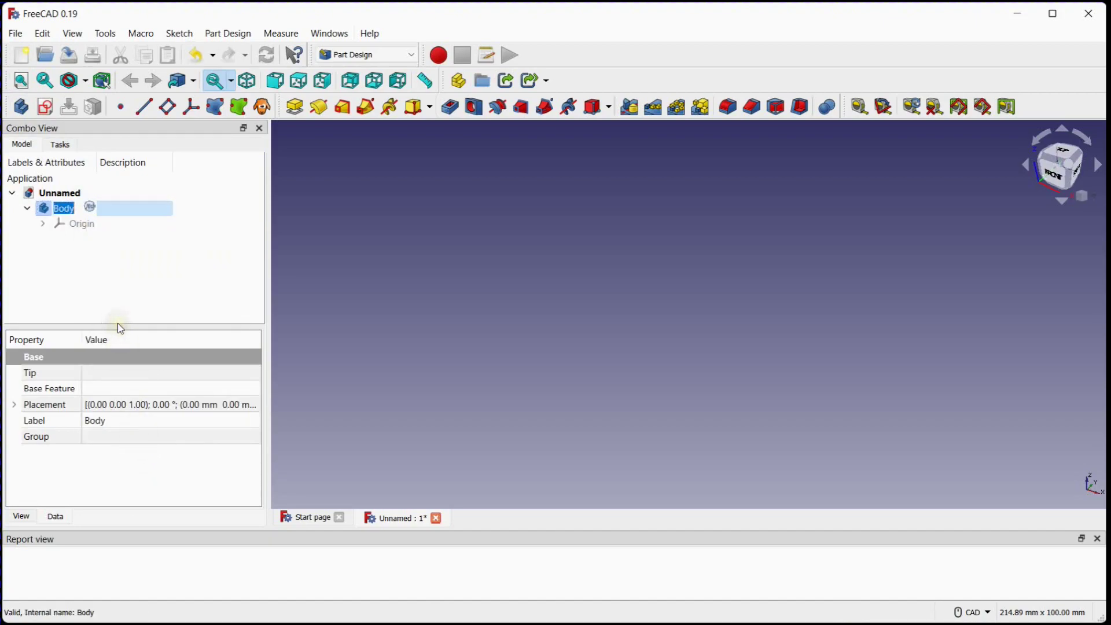
key("End")
type("-1")
key("Return")
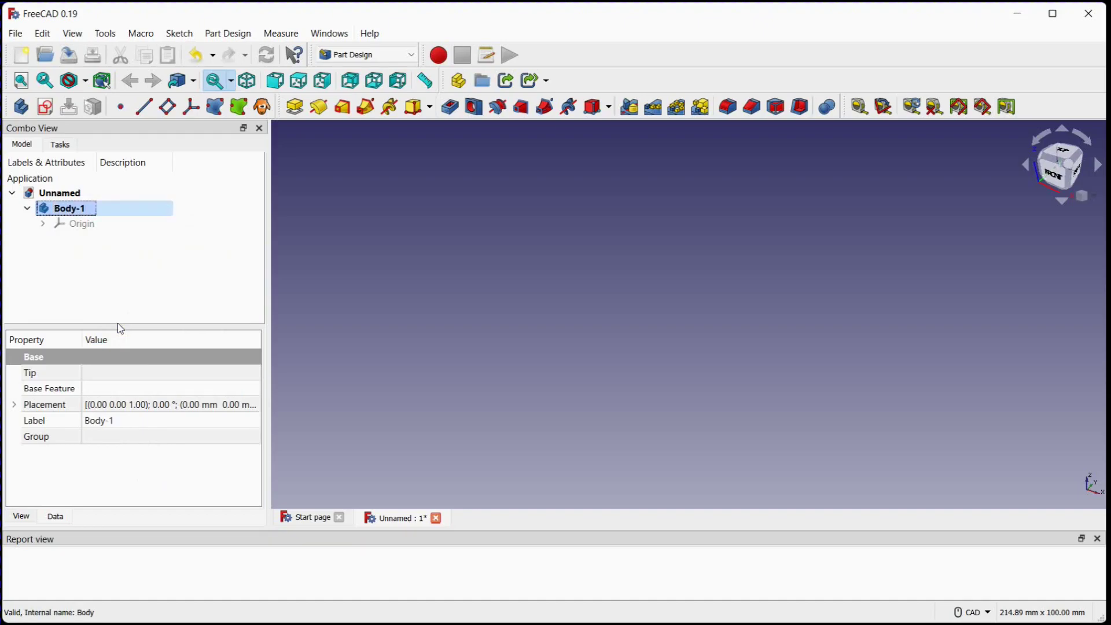
Start a new sketch on Body-1's XY_Plane.
left_click(46, 106)
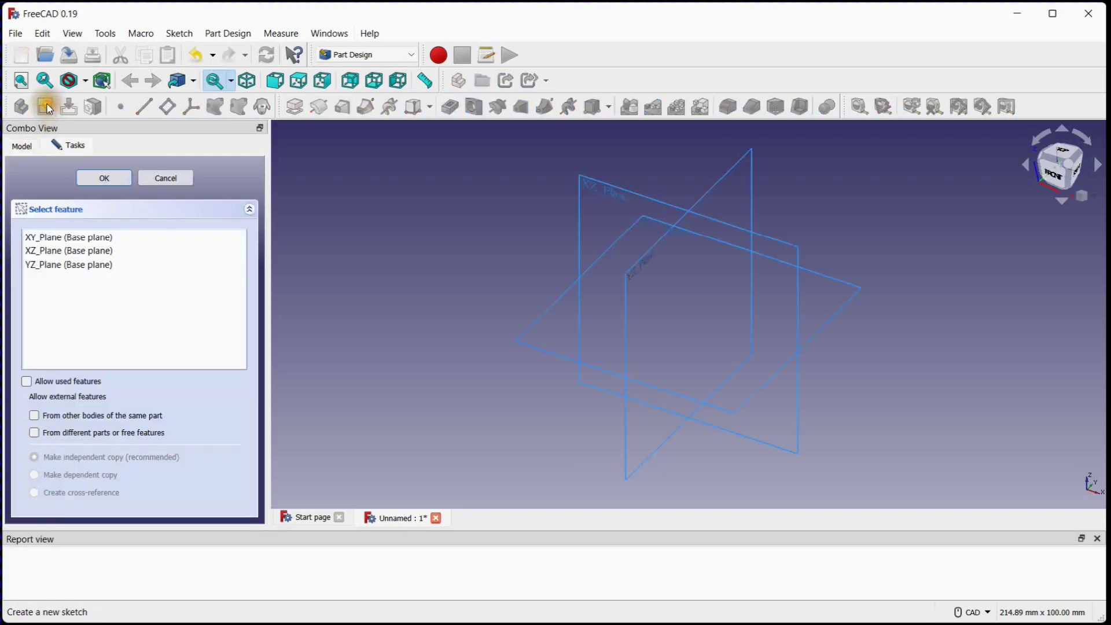
left_click(55, 238)
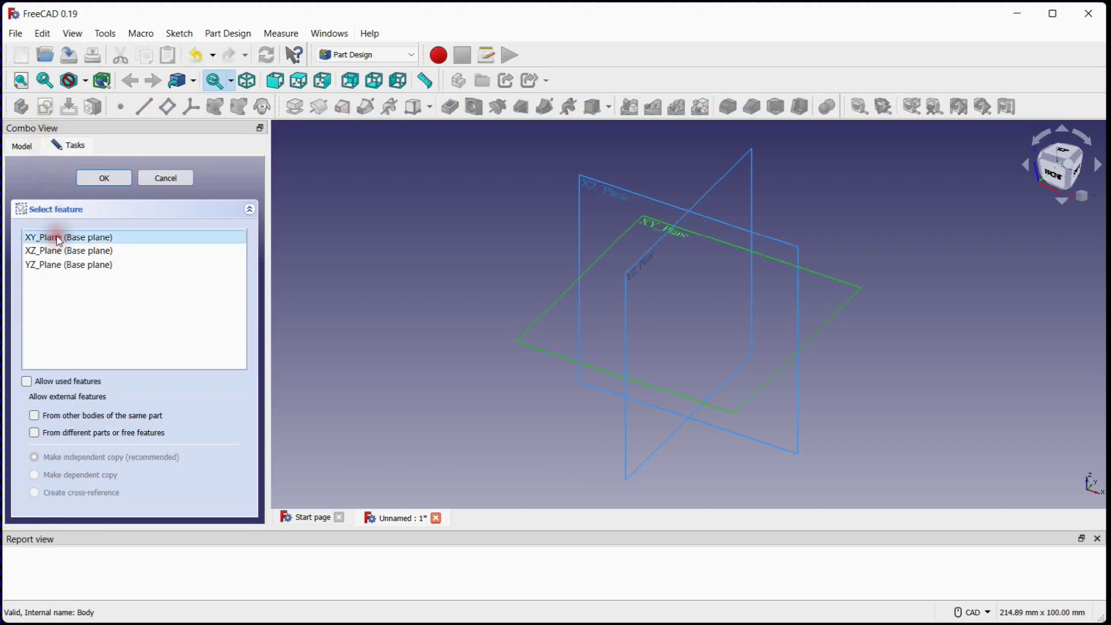
left_click(101, 179)
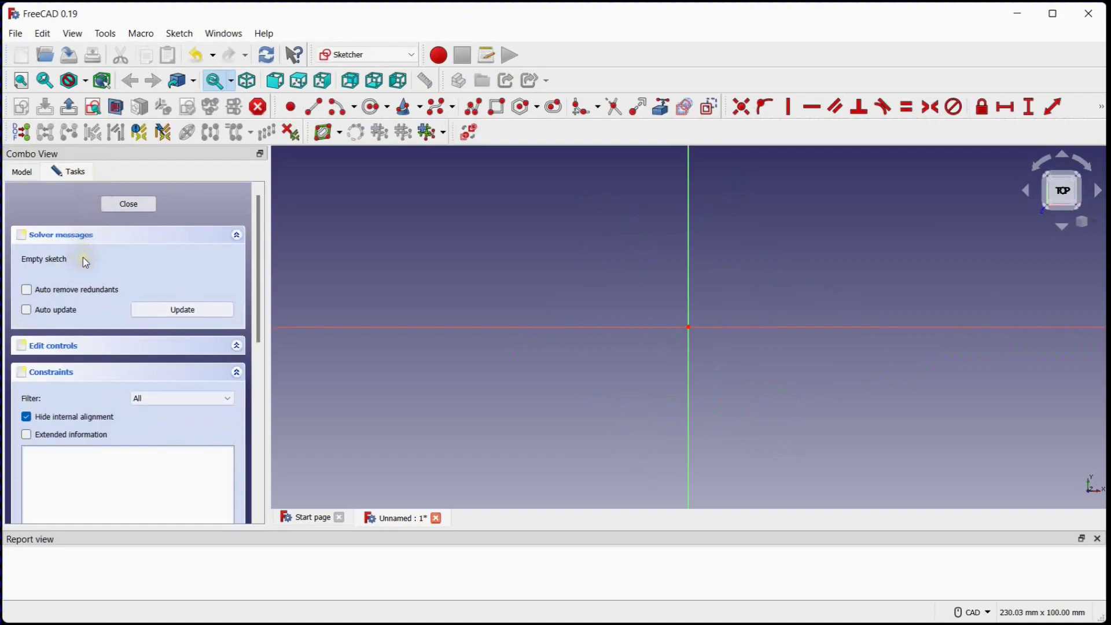
Show the sketch grid at 2.5 mm spacing, with the origin at lower left.
left_click(85, 345)
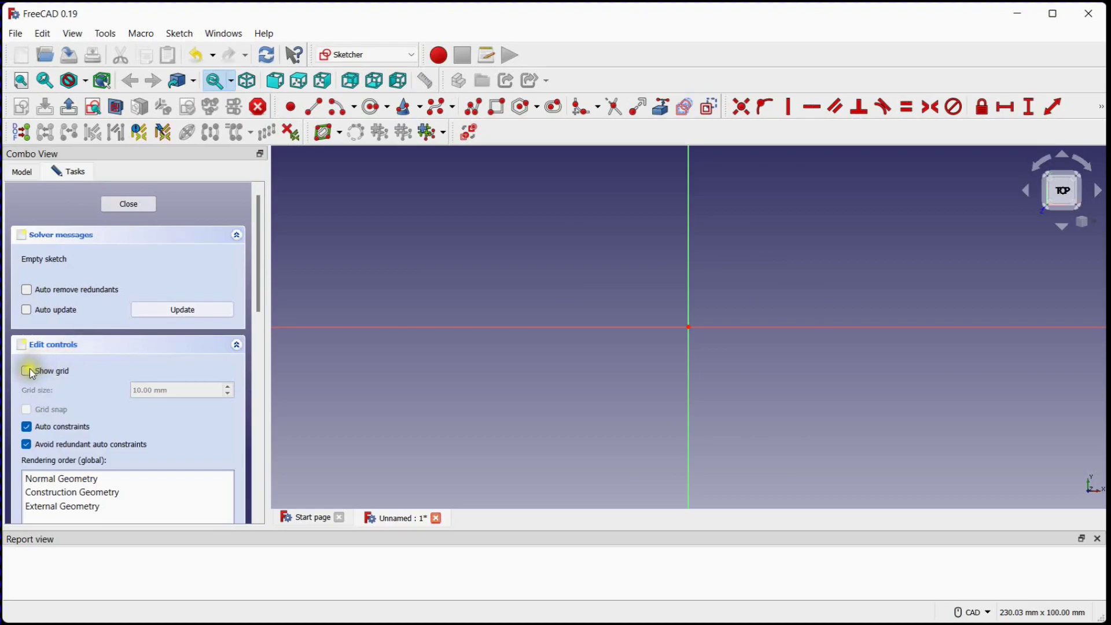
left_click(28, 371)
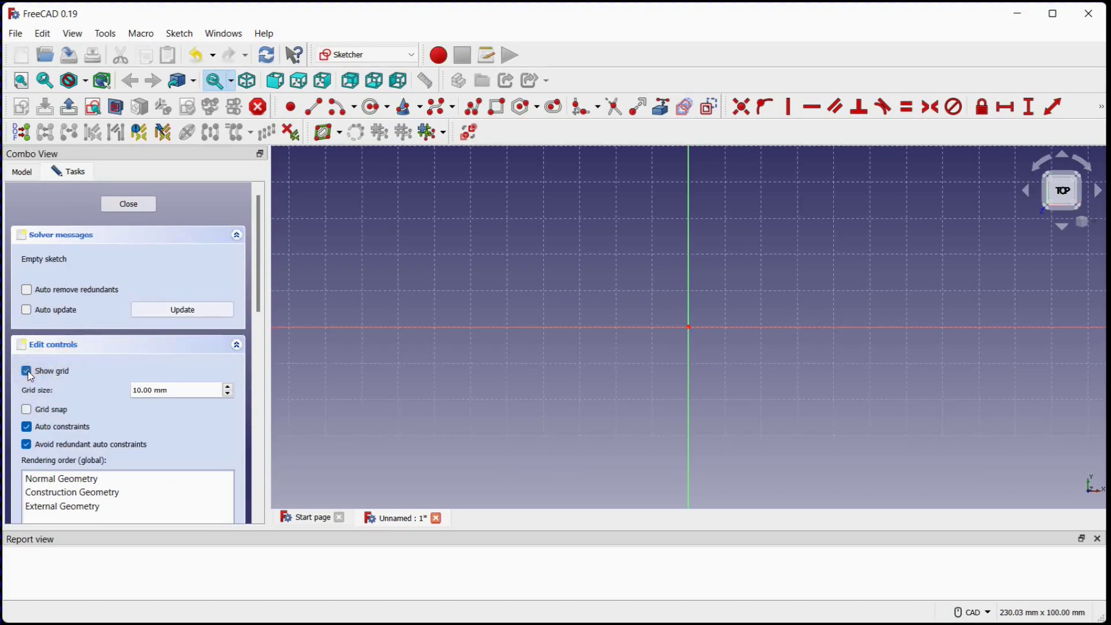
double_click(144, 390)
type("2.5")
key("Return")
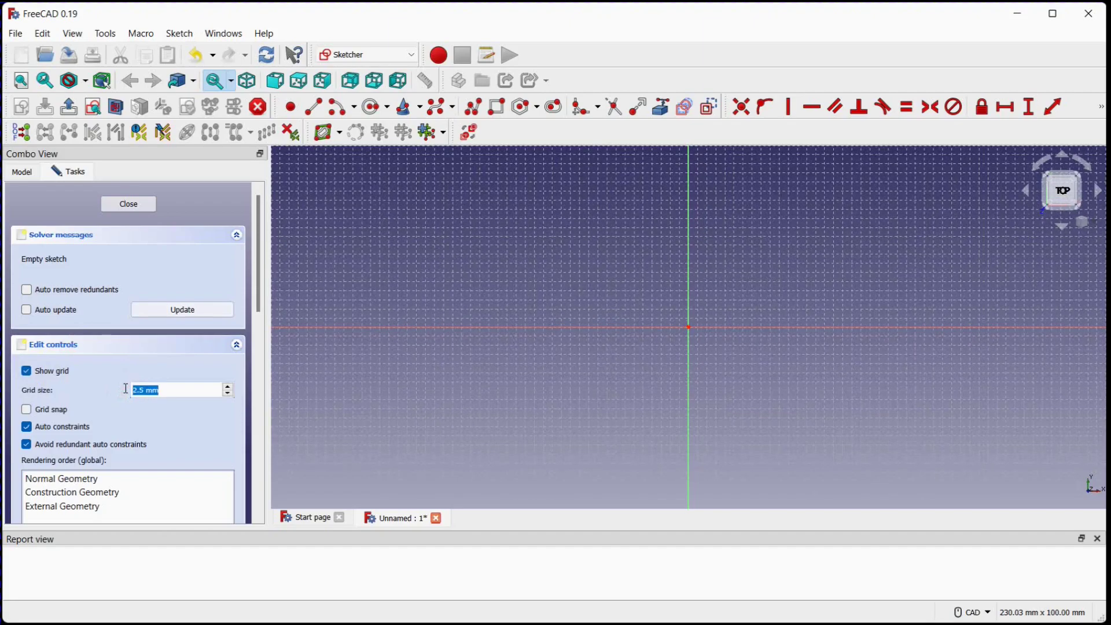
scroll(695, 307, "up", 4)
middle_click_drag(781, 287, 649, 307)
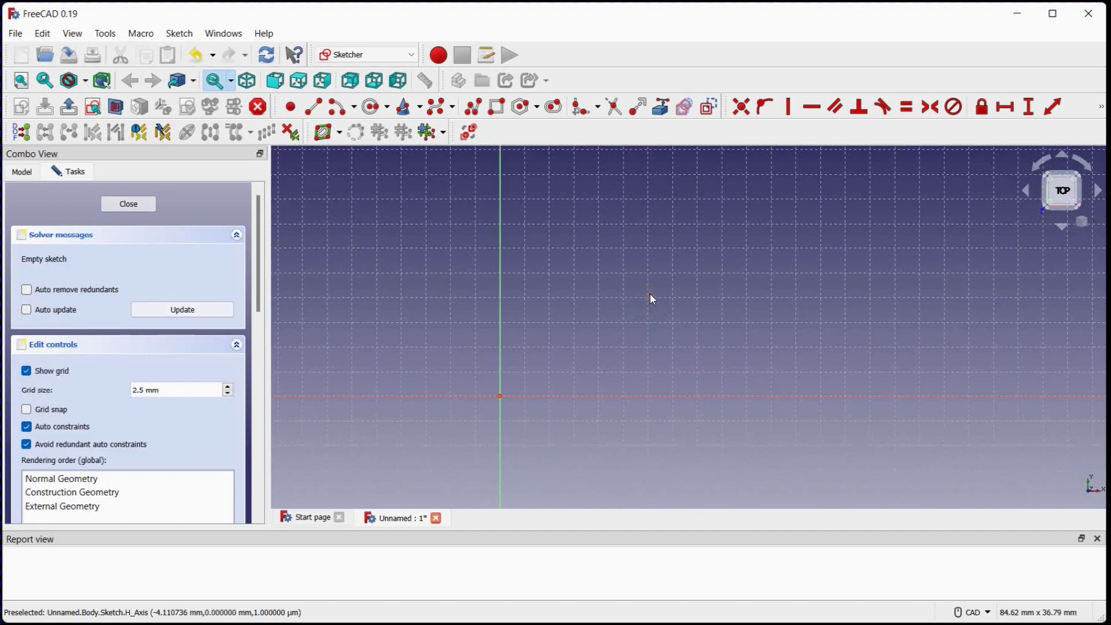
Draw a rectangle up and to the right of the sketch origin.
left_click(498, 106)
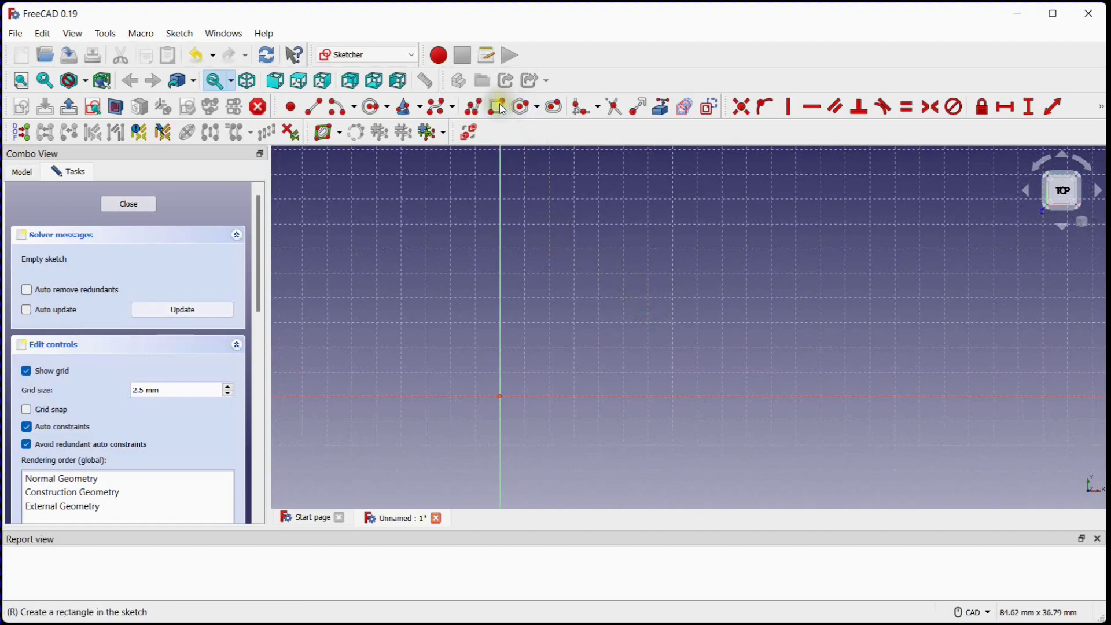
left_click(569, 231)
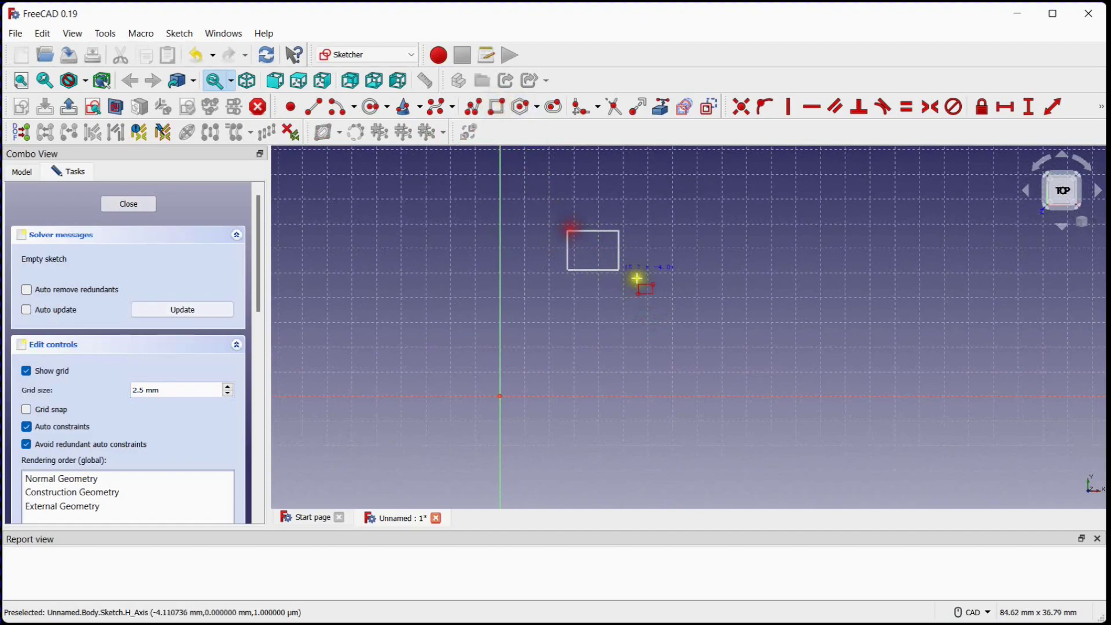
left_click(780, 365)
middle_click_drag(734, 313, 744, 306)
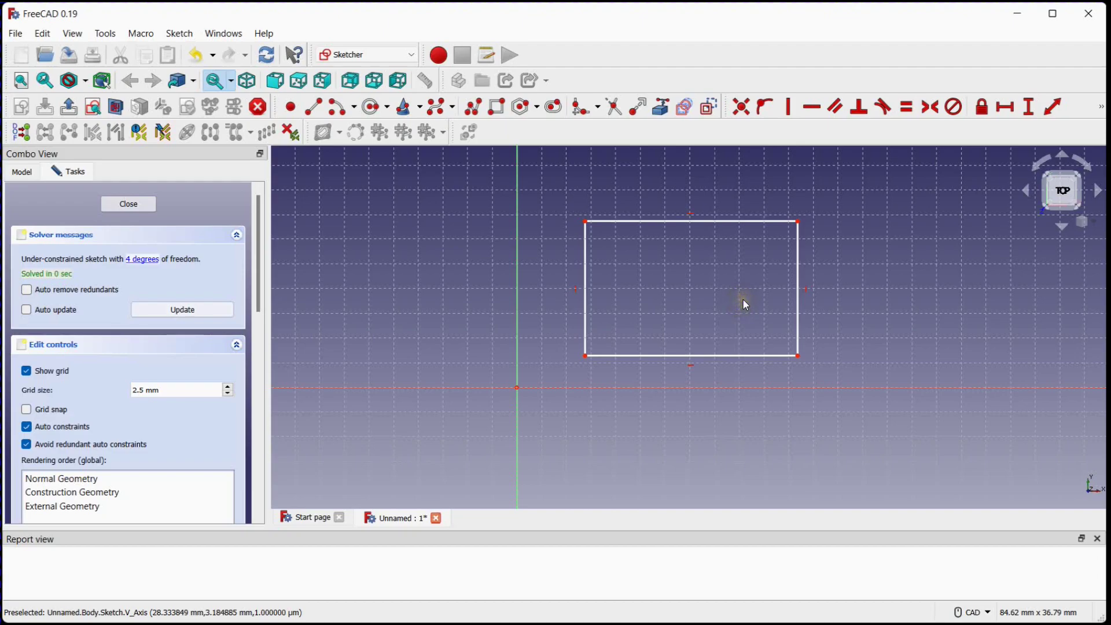
Constrain the rectangle's right and bottom edges to 25 mm each.
left_click(1053, 107)
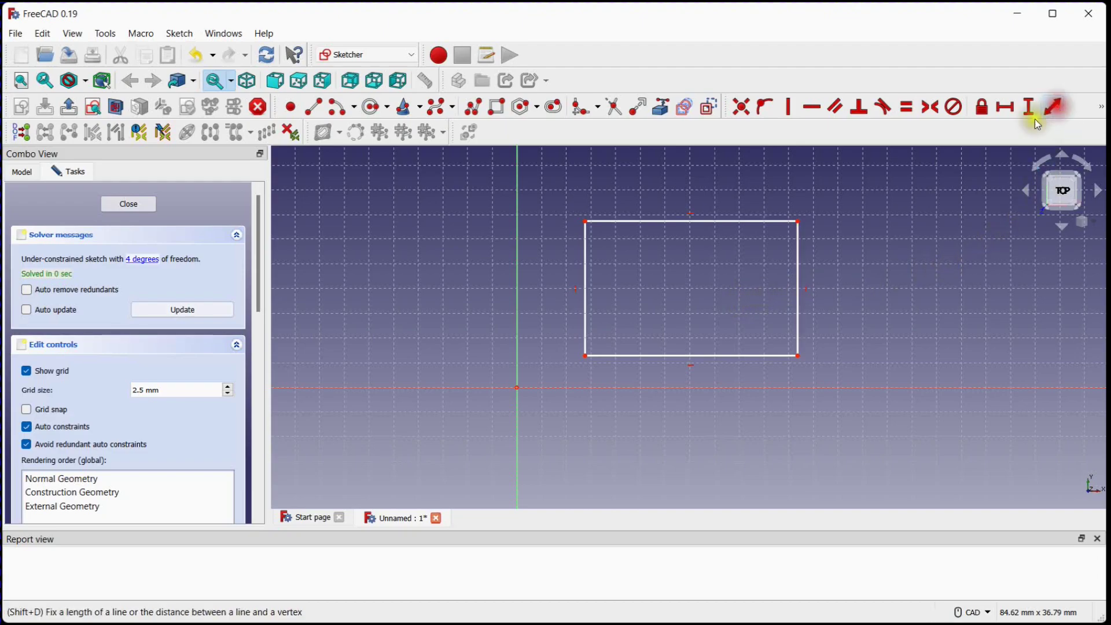
left_click(798, 276)
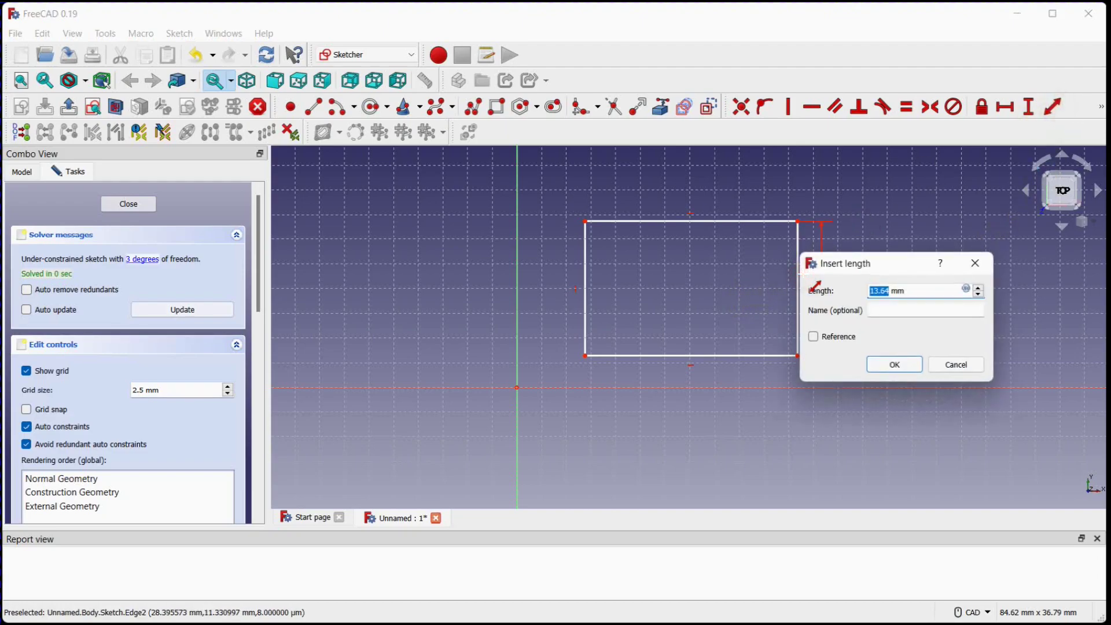
type("25")
key("Return")
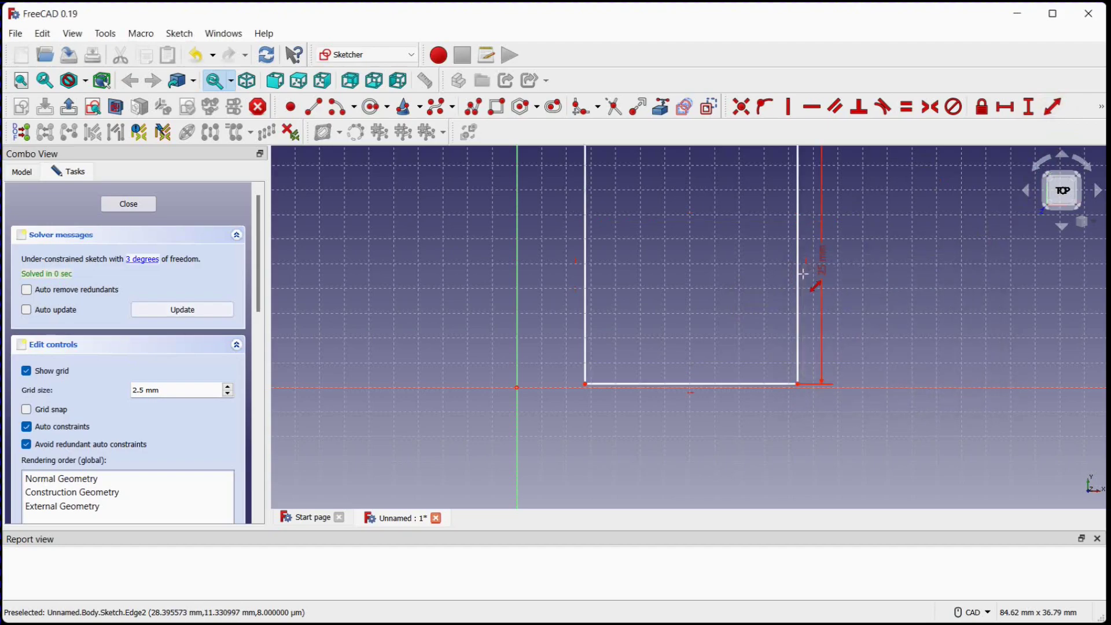
left_click(737, 382)
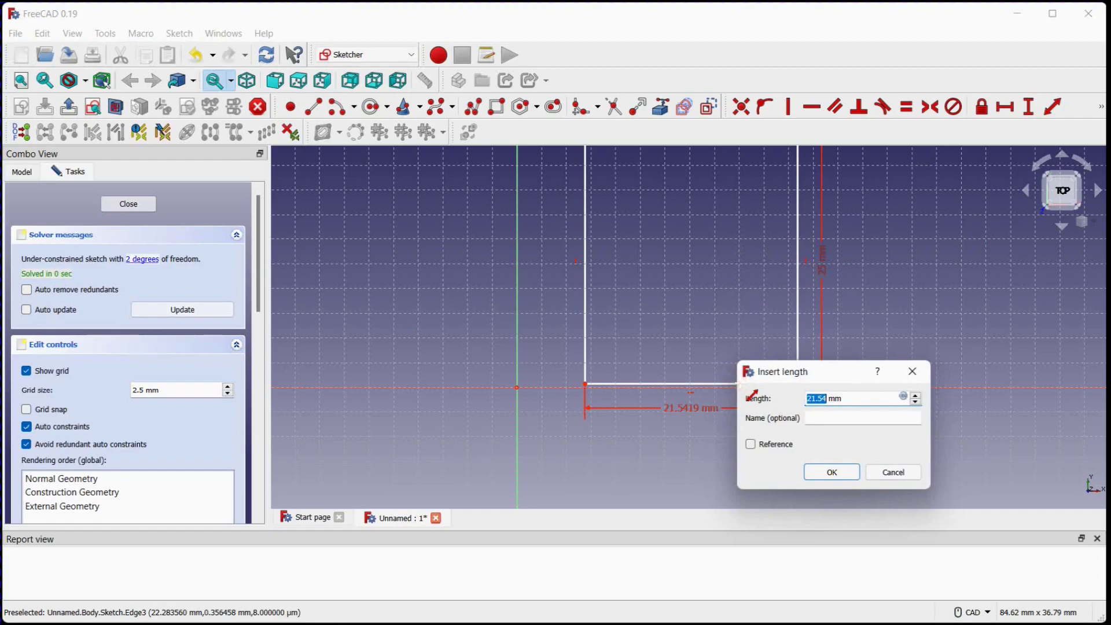
type("35-10")
key("Return")
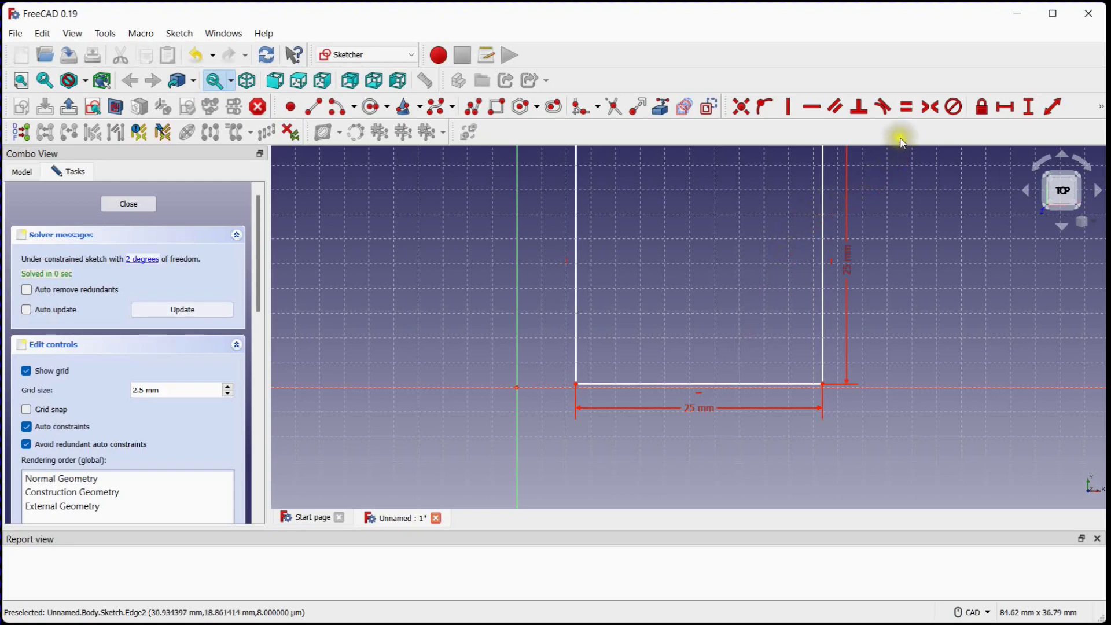
Place the lower-left corner 10 mm right of the origin, fully constraining the sketch.
left_click(1004, 107)
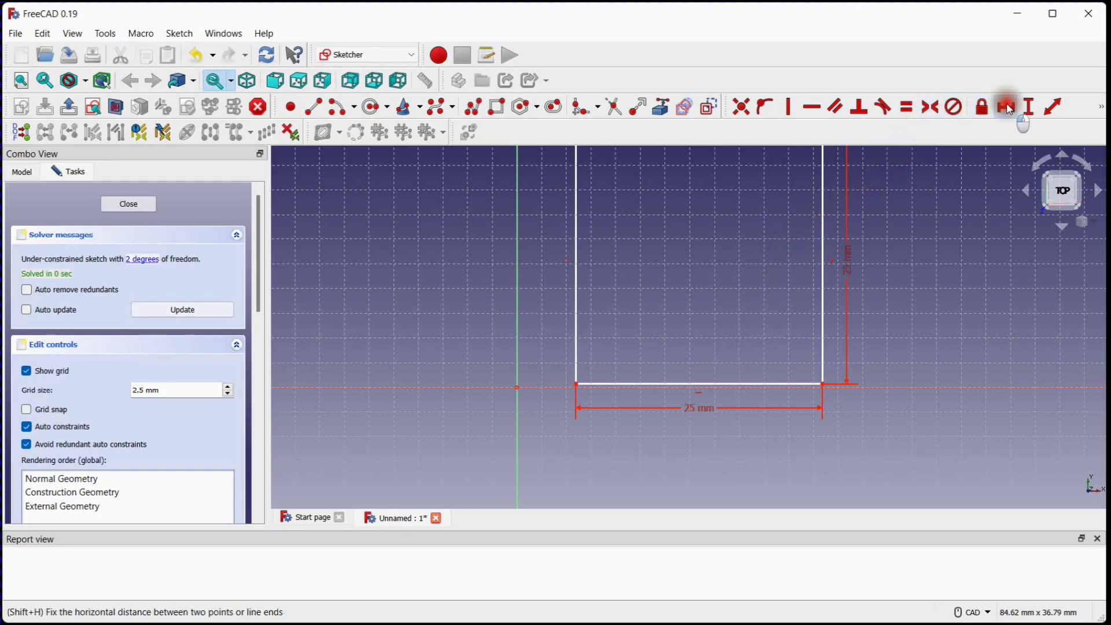
left_click(517, 388)
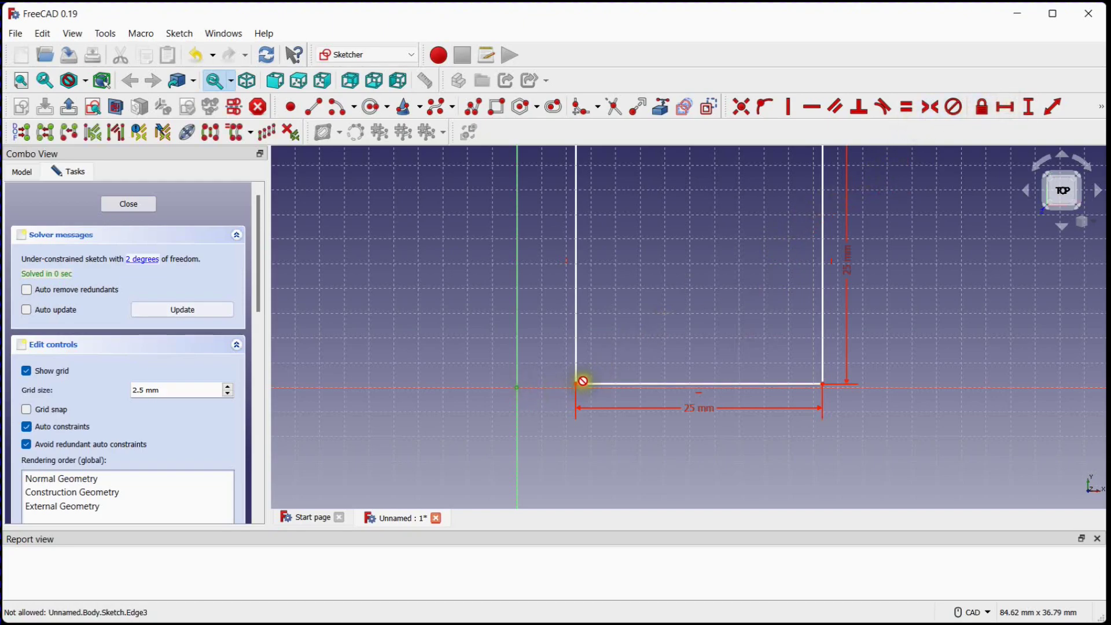
left_click(577, 382)
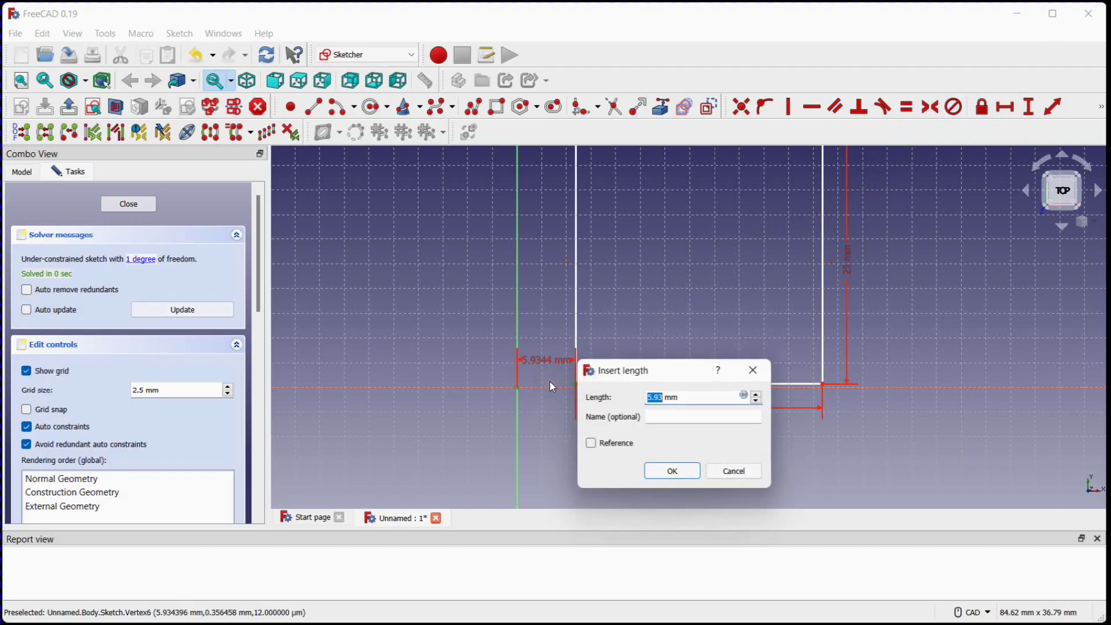
type("35-")
type("25")
key("Return")
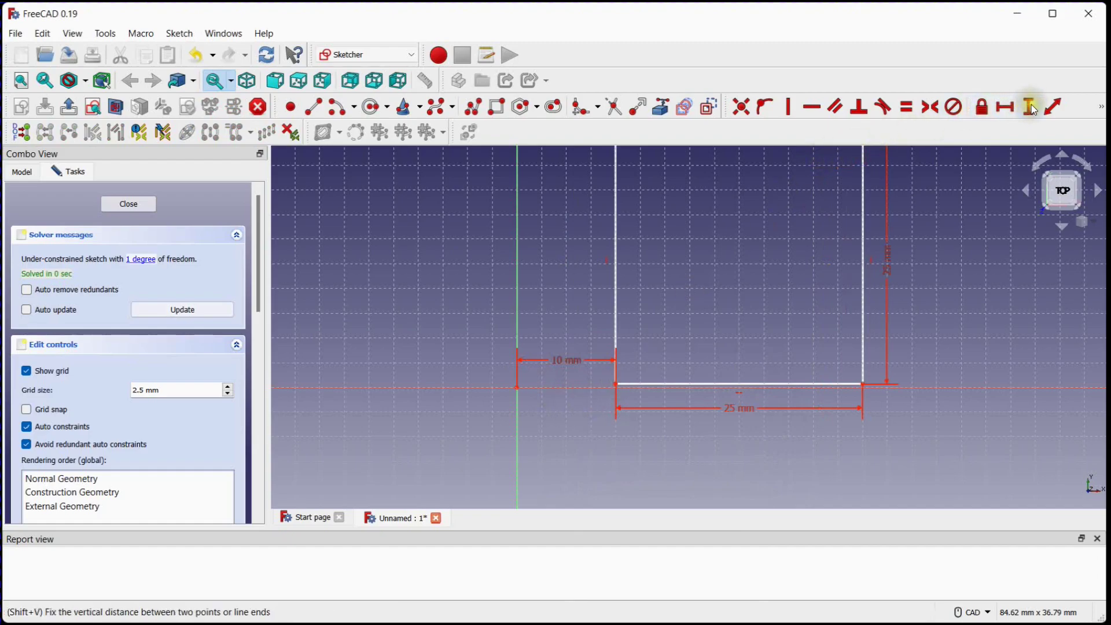
left_click(1008, 106)
left_click(520, 386)
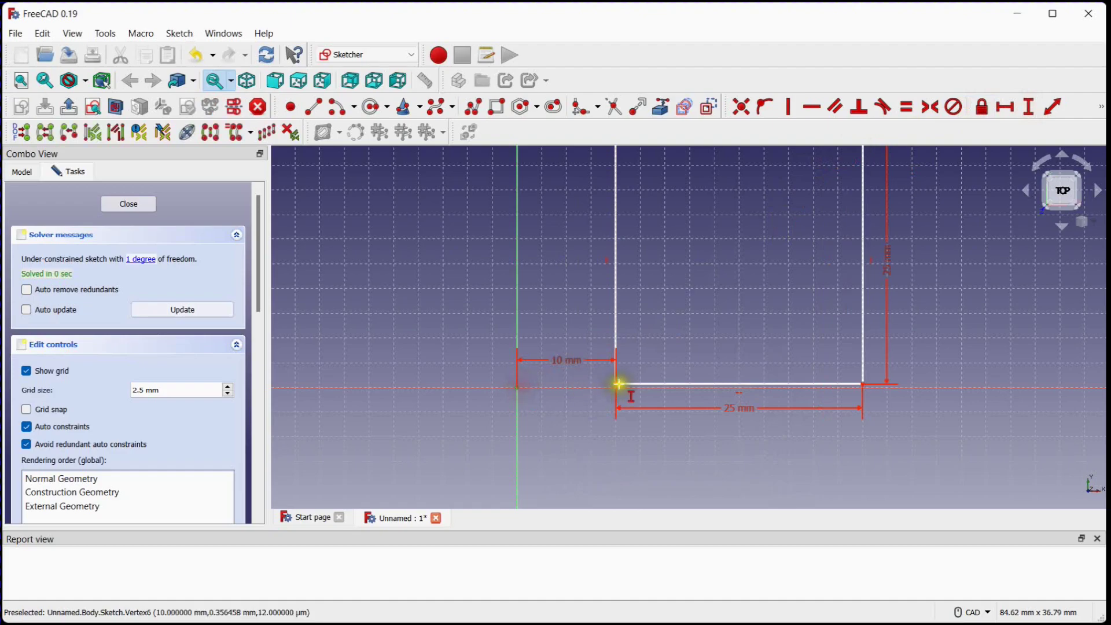
left_click(616, 382)
type("25")
key("Return")
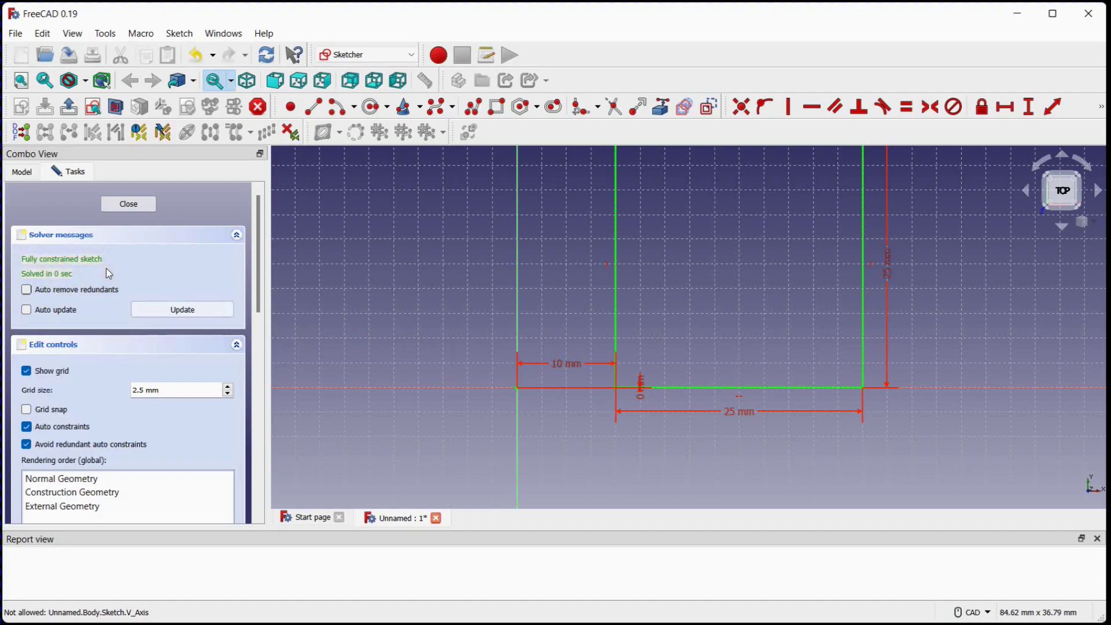
Close the sketch and pad it 10 mm into a solid block.
left_click(124, 206)
middle_click_drag(408, 266, 396, 292)
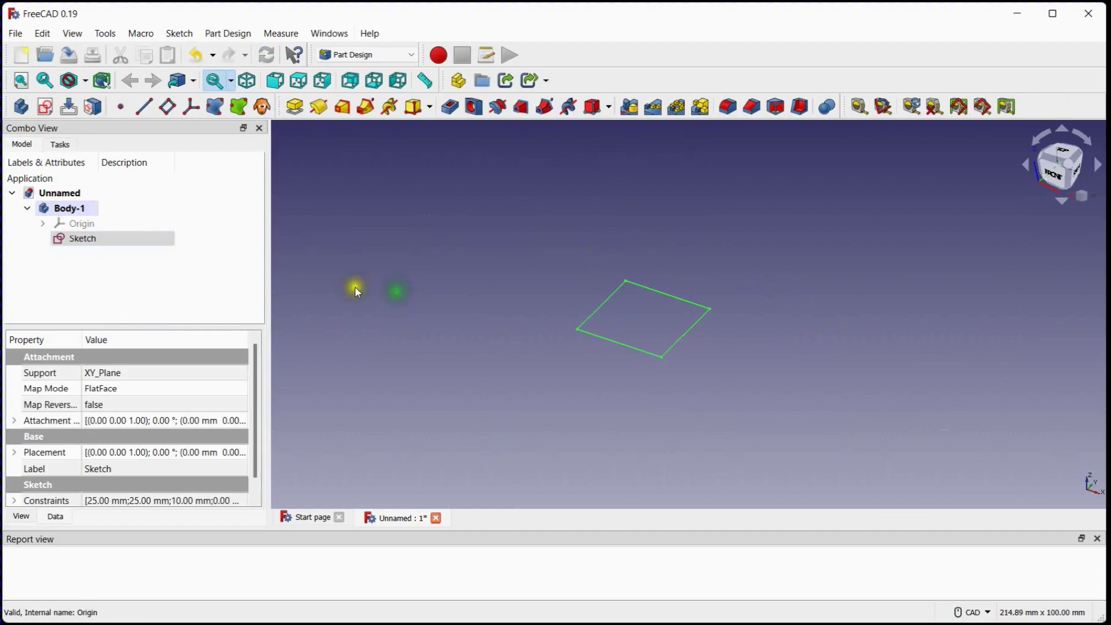
left_click(296, 106)
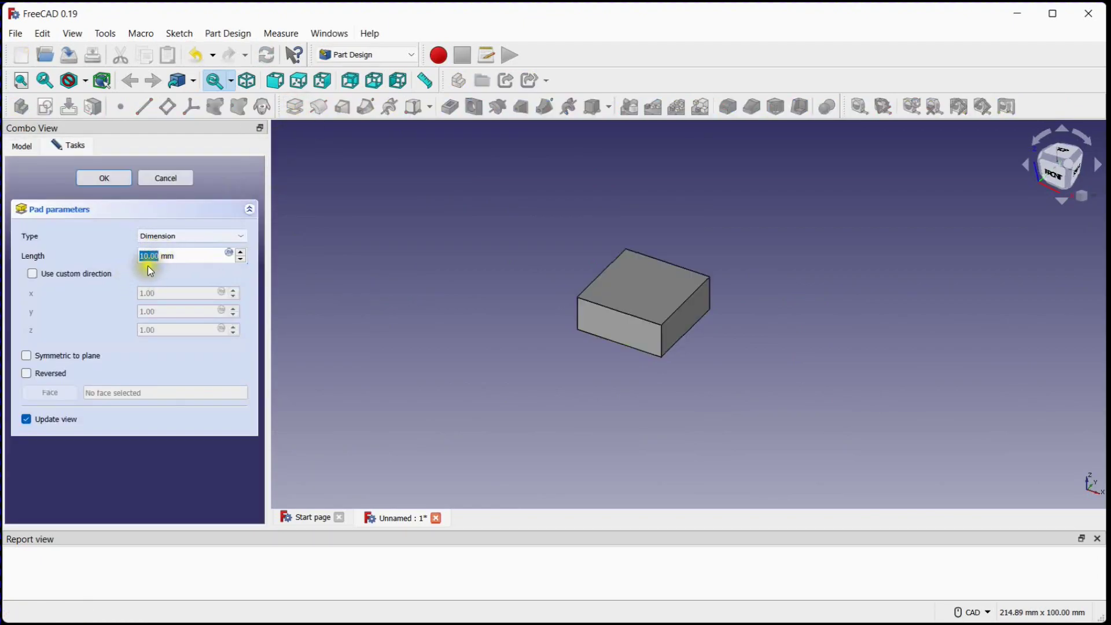
left_click(103, 177)
scroll(406, 271, "up", 1)
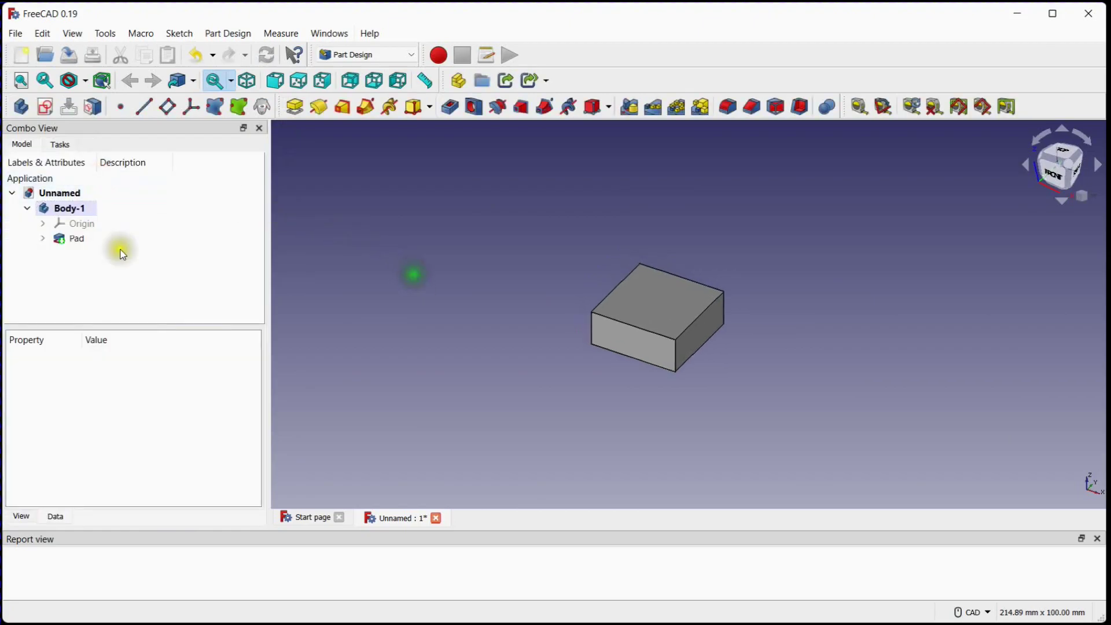
Add a second body and rename it Body-2.
left_click(29, 208)
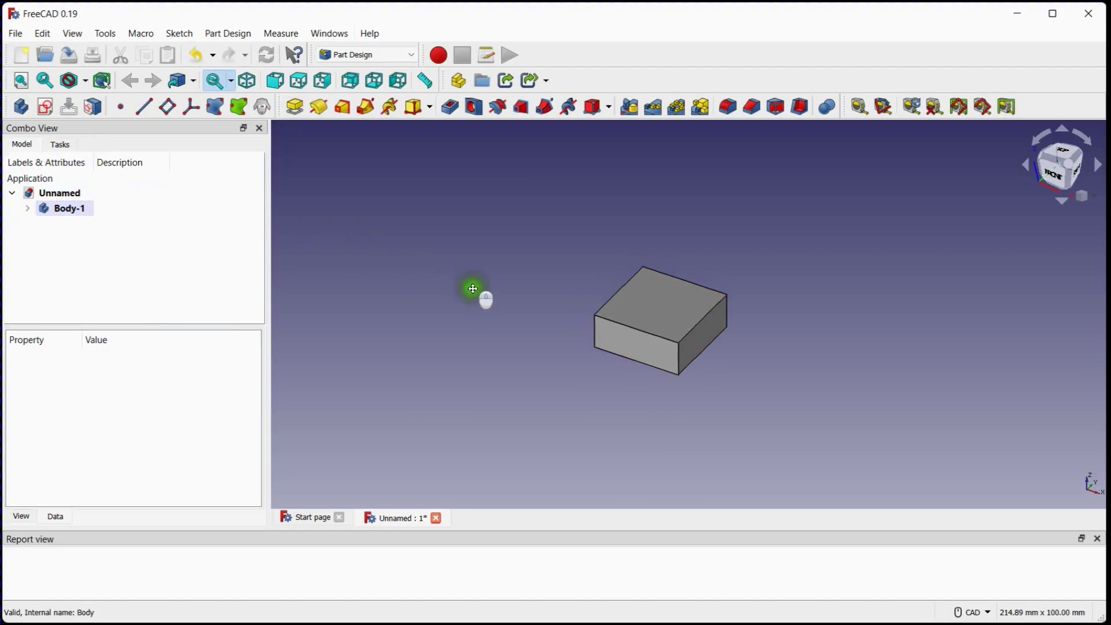
middle_click_drag(472, 287, 476, 297)
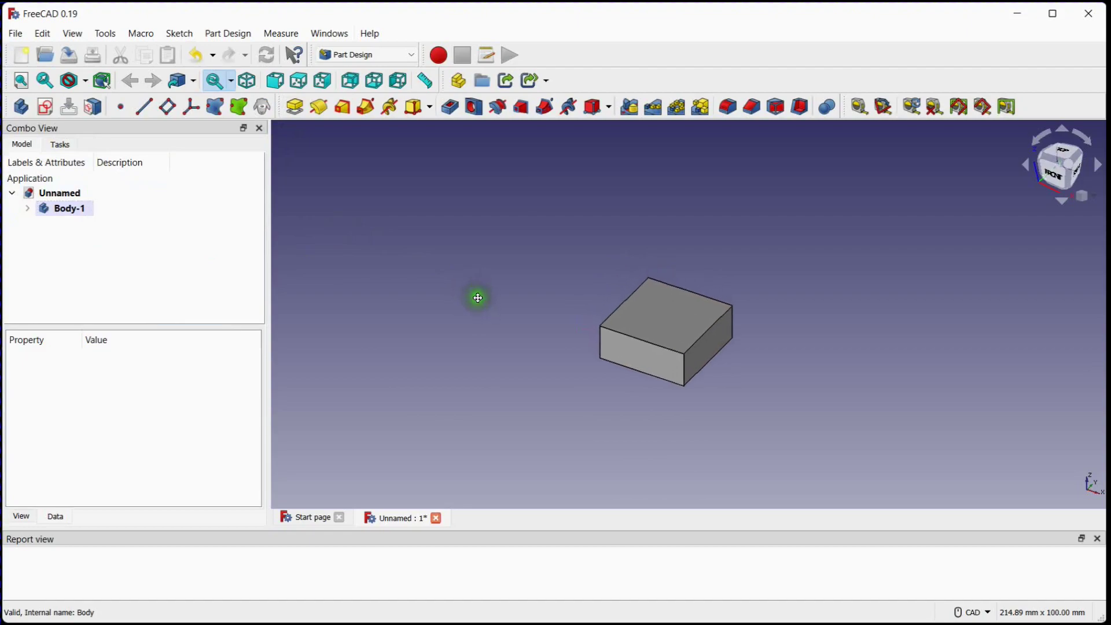
left_click(21, 107)
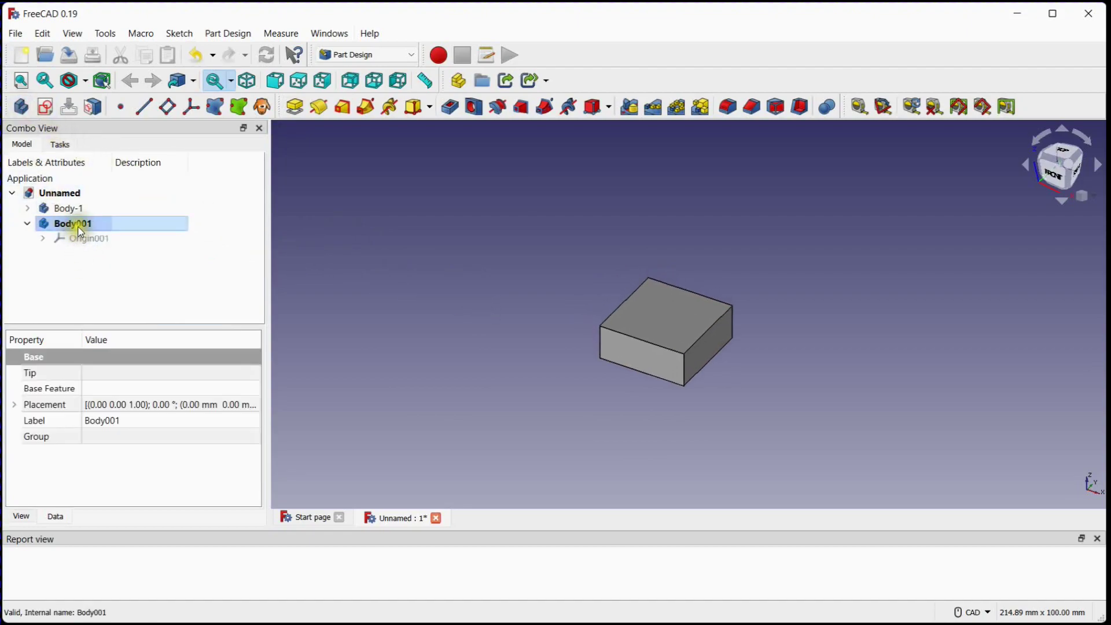
right_click(78, 226)
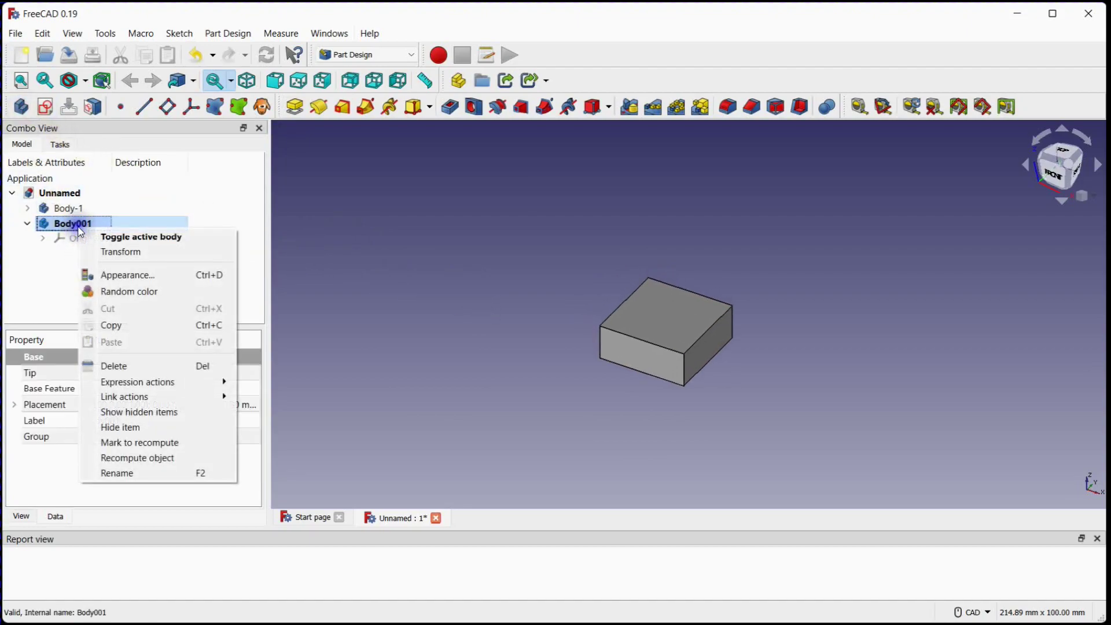
left_click(144, 476)
key("End")
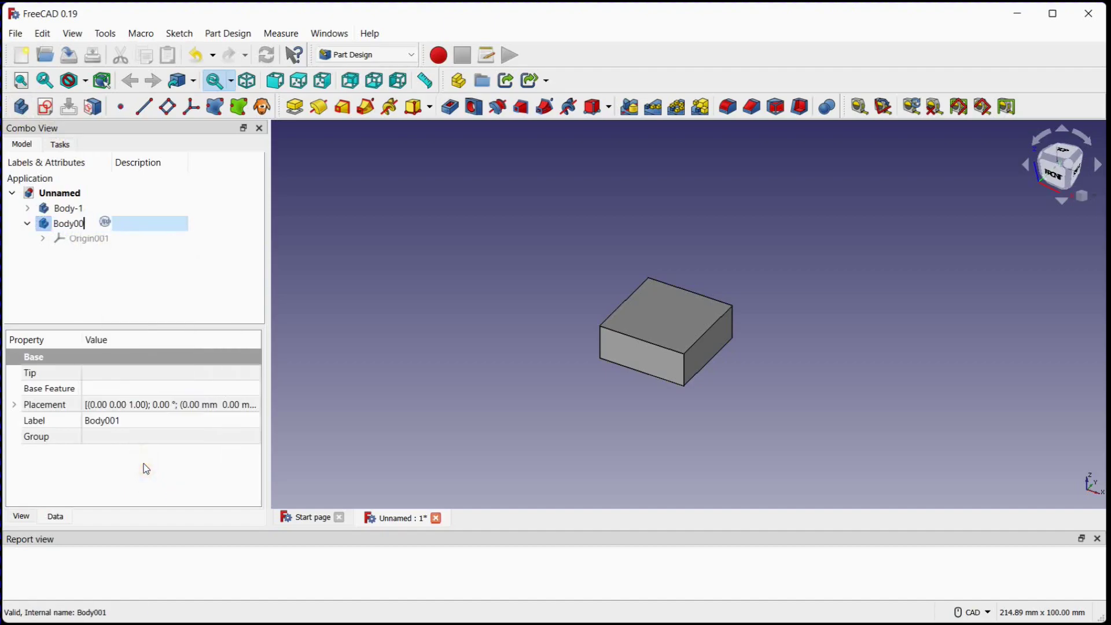
key("BackSpace")
key("BackSpace")
type("2")
key("Return")
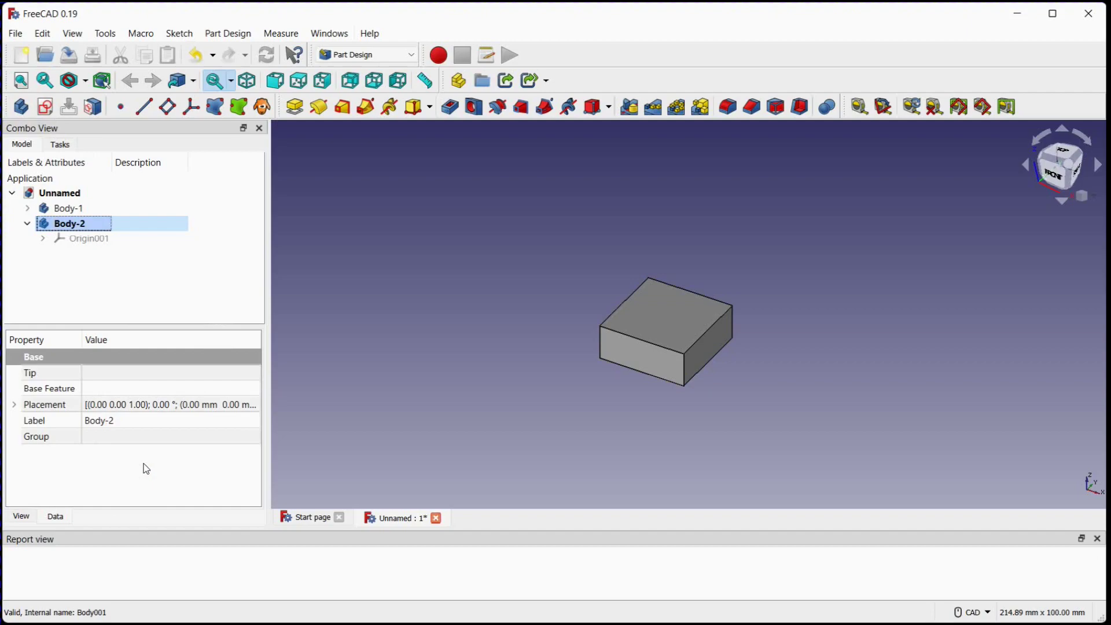
Start a new sketch on Body-2's YZ plane.
left_click(144, 455)
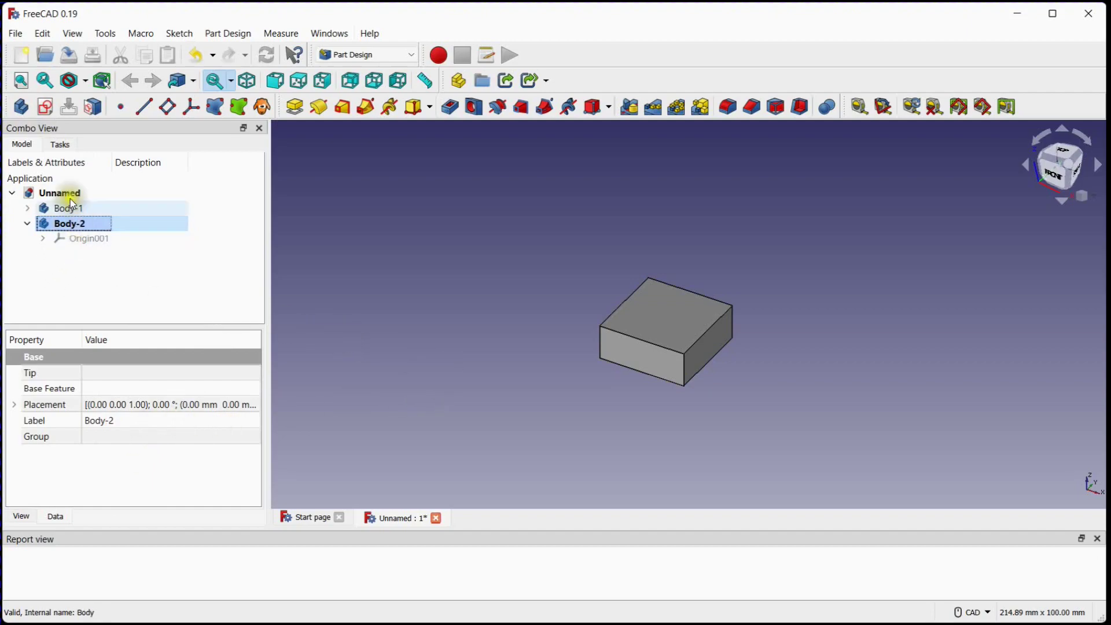
left_click(45, 111)
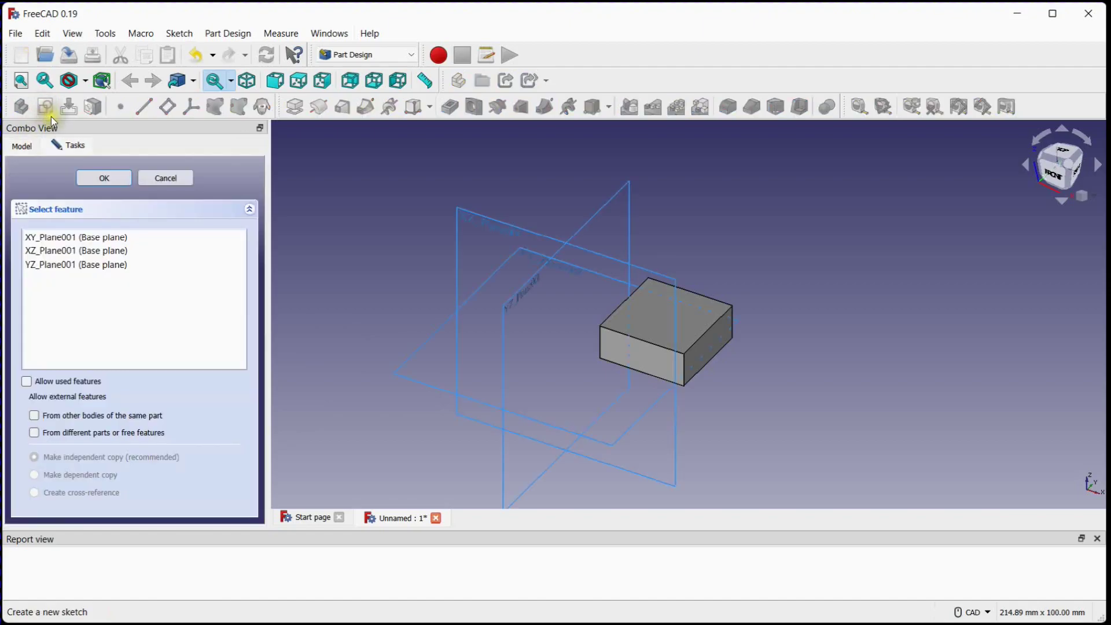
left_click(514, 300)
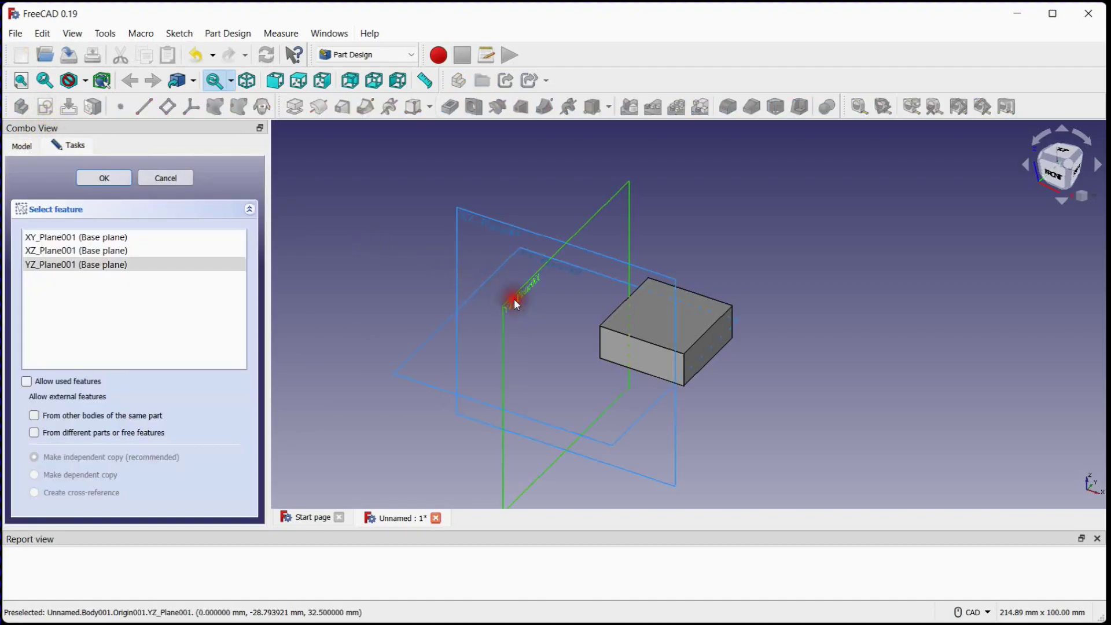
left_click(98, 179)
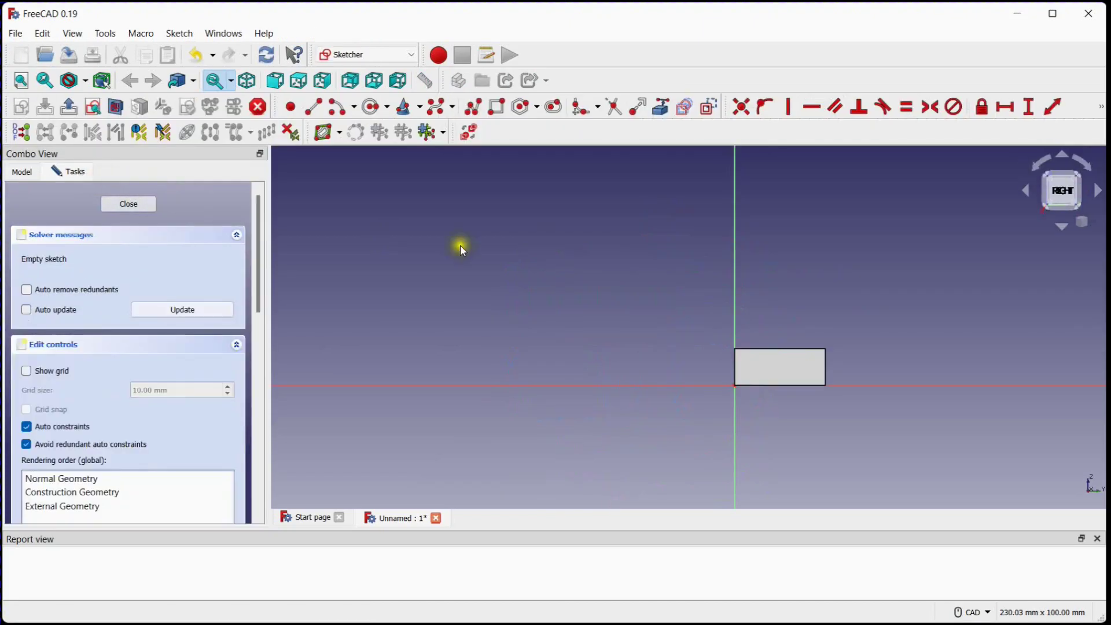
scroll(576, 297, "down", 5)
scroll(582, 304, "up", 2)
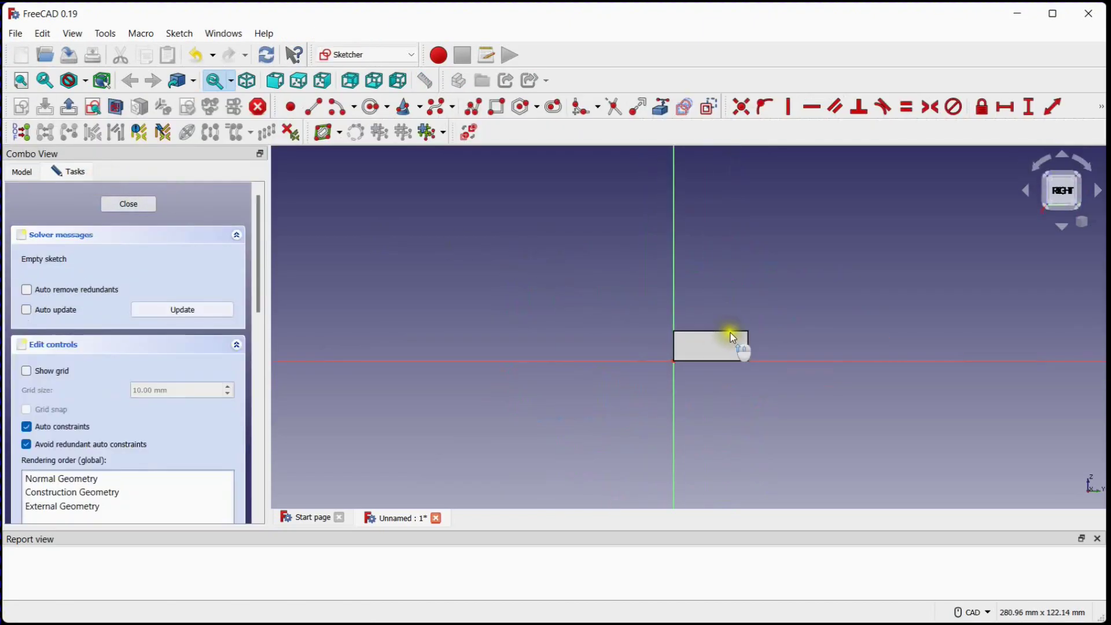
scroll(759, 323, "down", 1)
Draw a rectangle starting at the sketch origin.
mouse_move(758, 325)
middle_mouse_down()
mouse_move(692, 376)
mouse_move(711, 371)
mouse_move(529, 340)
middle_mouse_up()
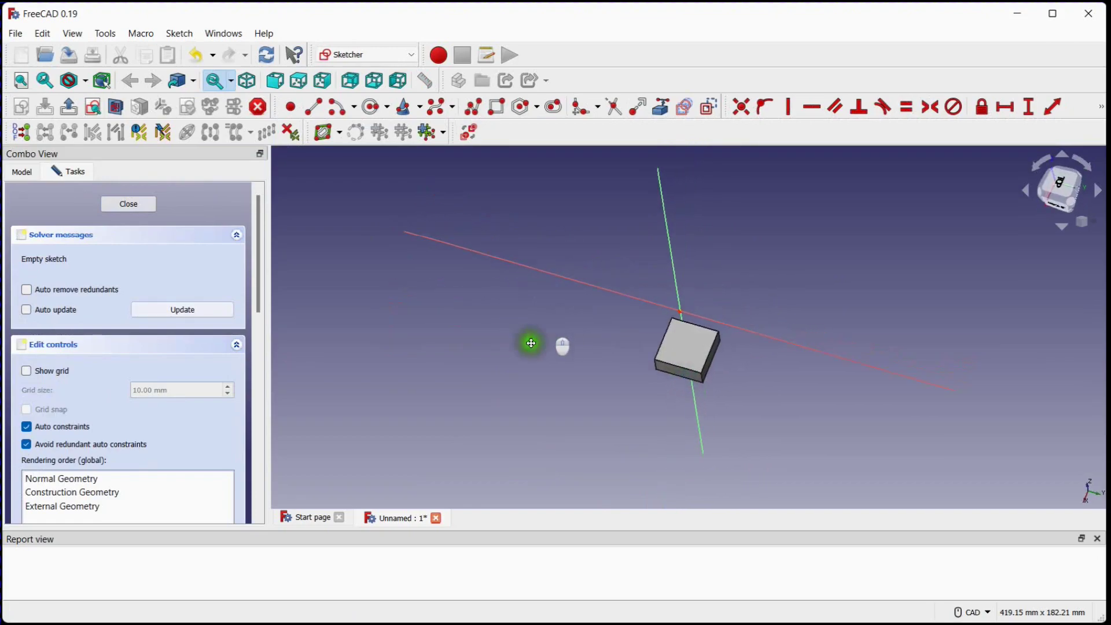
left_click(496, 106)
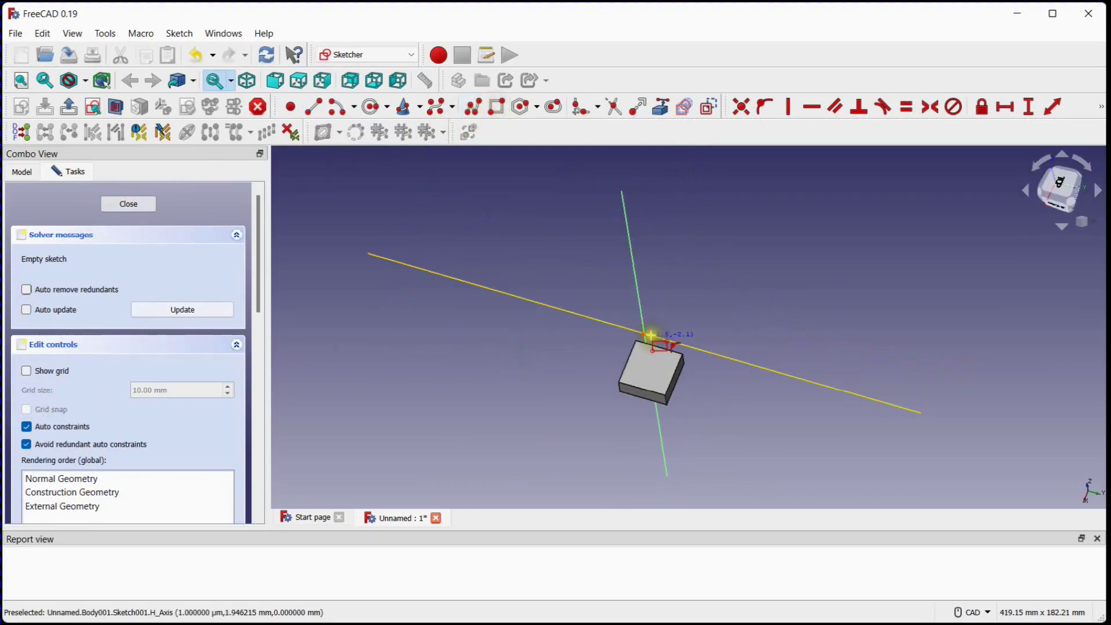
scroll(655, 333, "up", 2)
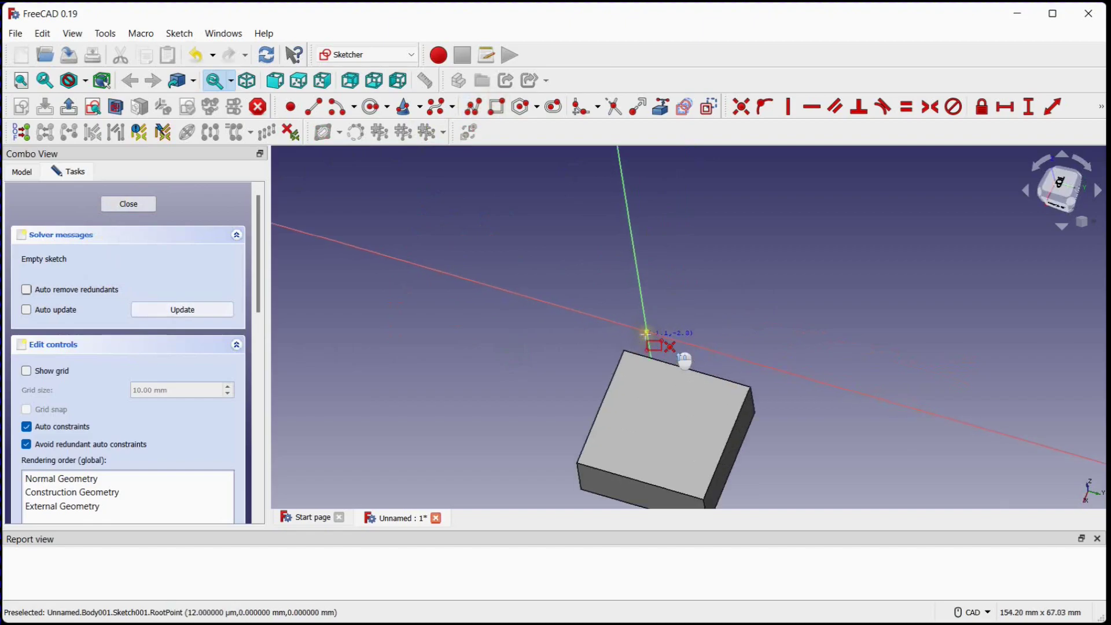
scroll(660, 332, "up", 3)
left_click(656, 331)
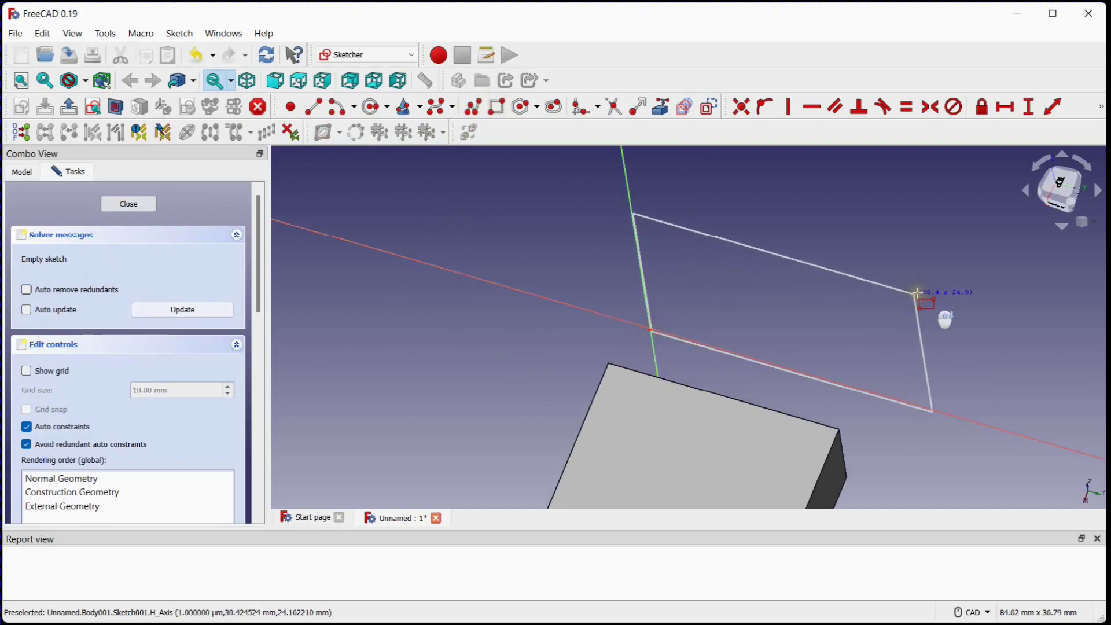
scroll(917, 294, "down", 2)
left_click(923, 282)
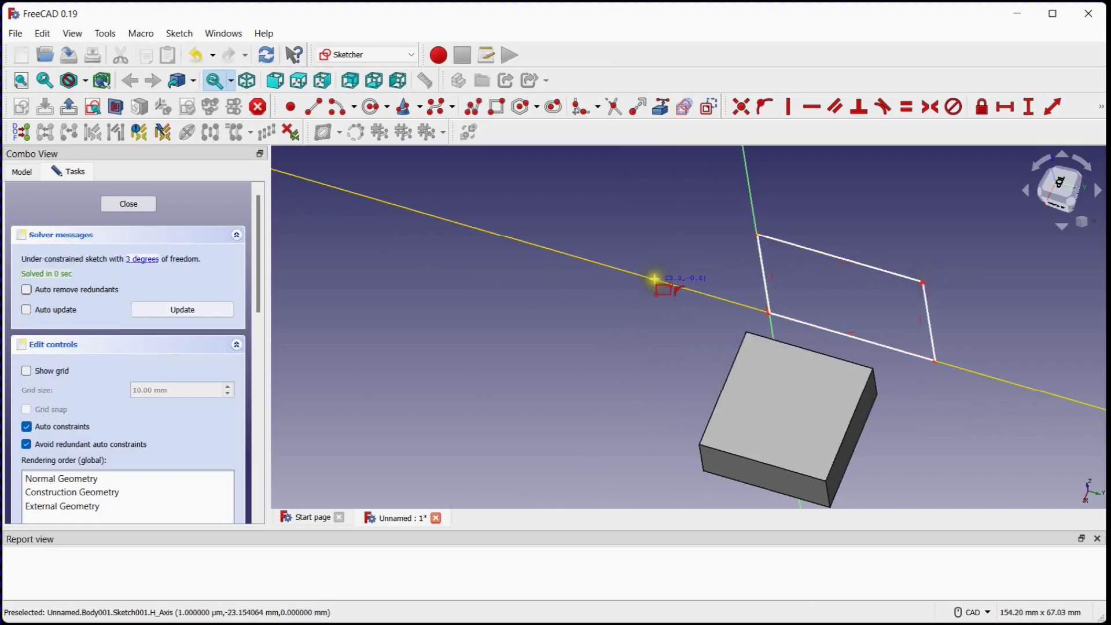
right_click(667, 254)
middle_click_drag(665, 252, 551, 249)
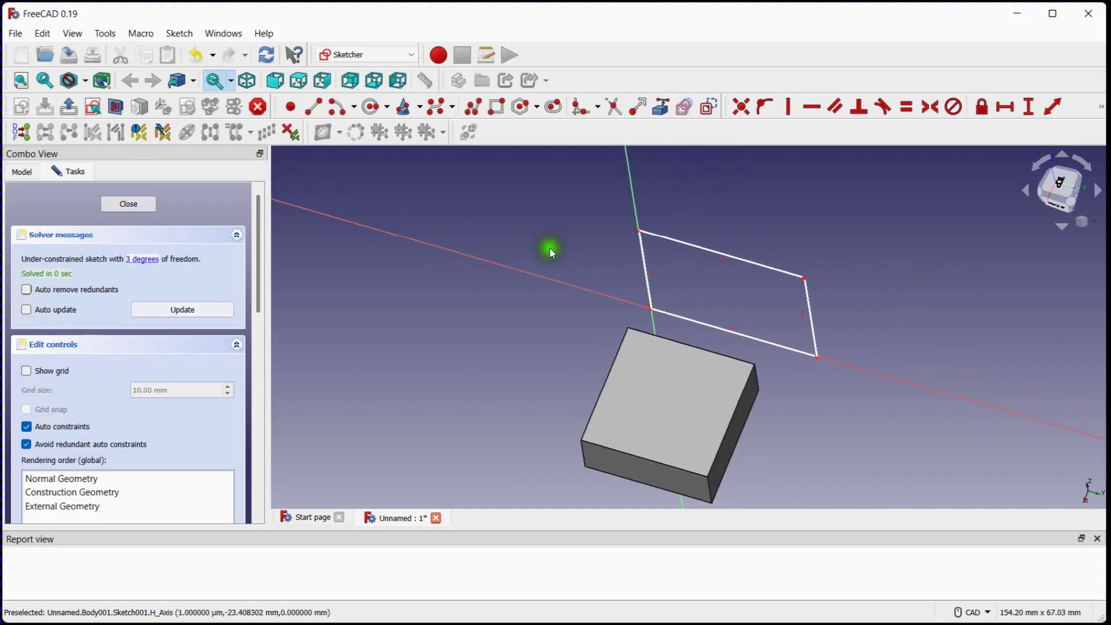
Constrain the rectangle's top edge to 50 mm and right edge to 40 mm.
left_click(1052, 107)
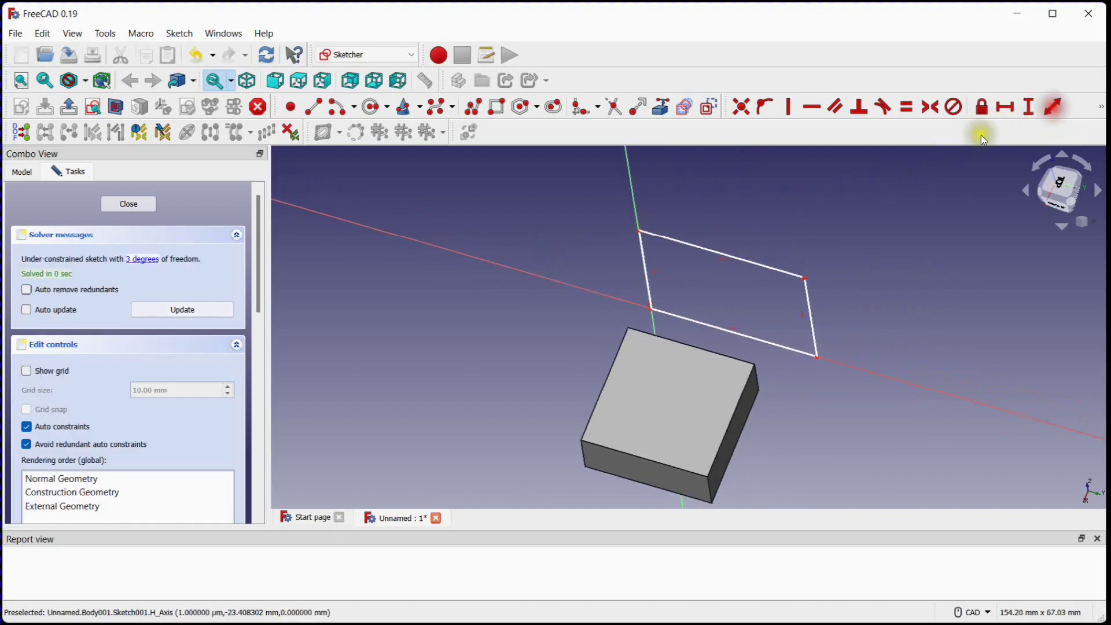
left_click(719, 252)
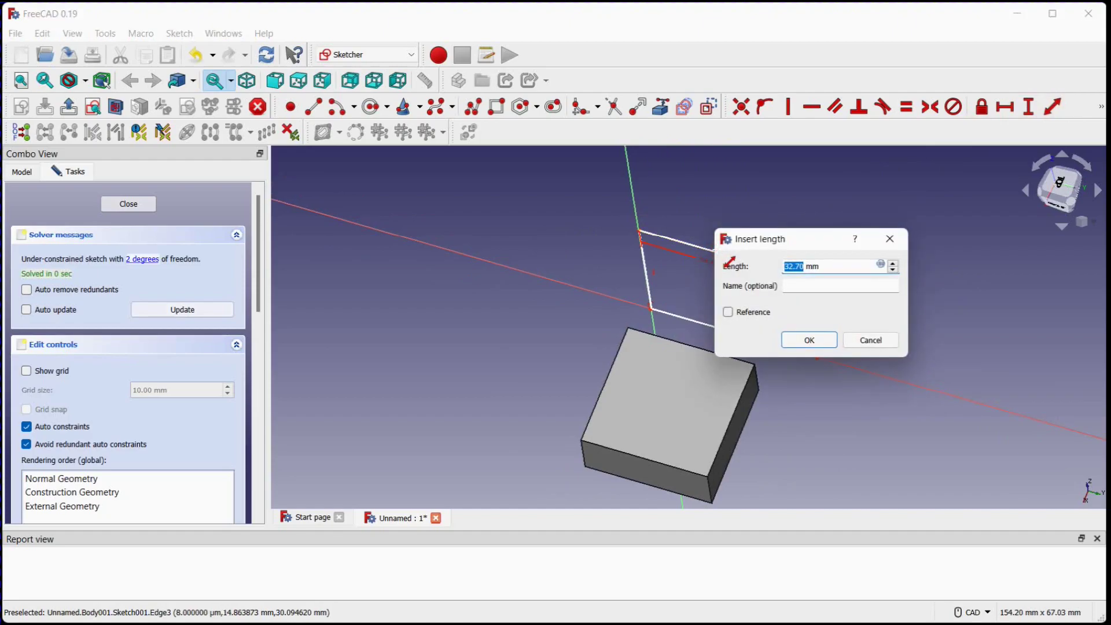
type("50")
key("Return")
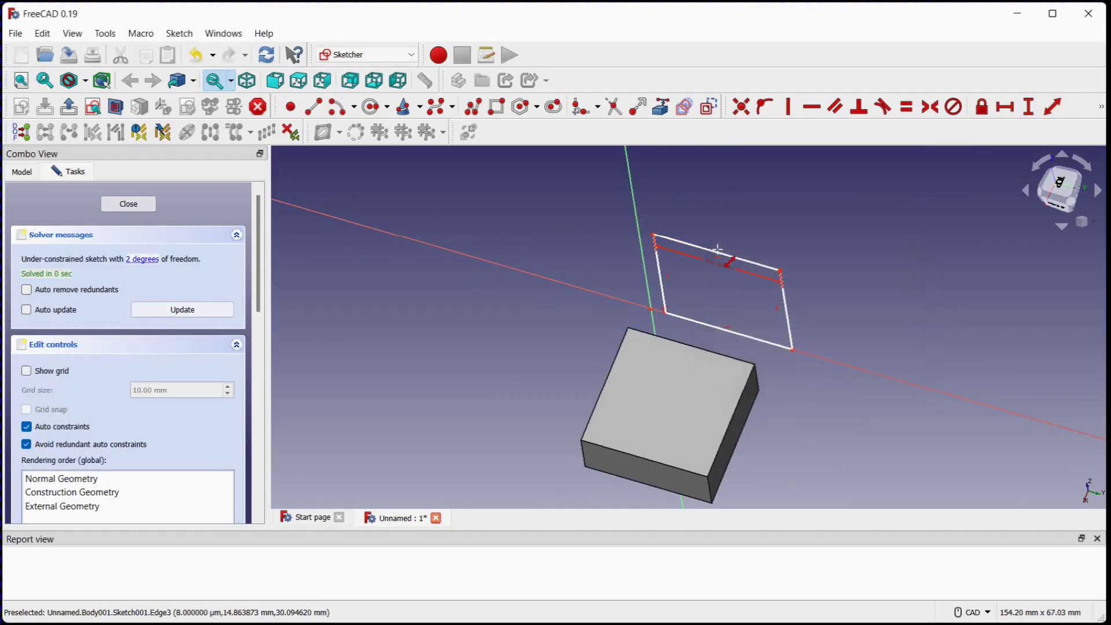
left_click(788, 309)
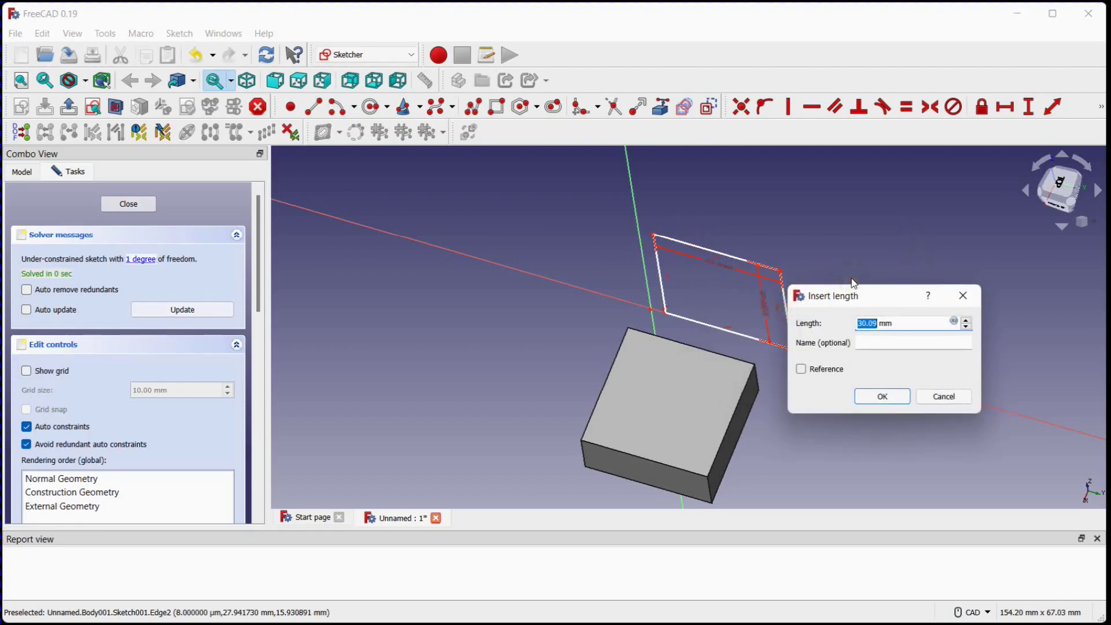
type("40")
key("Return")
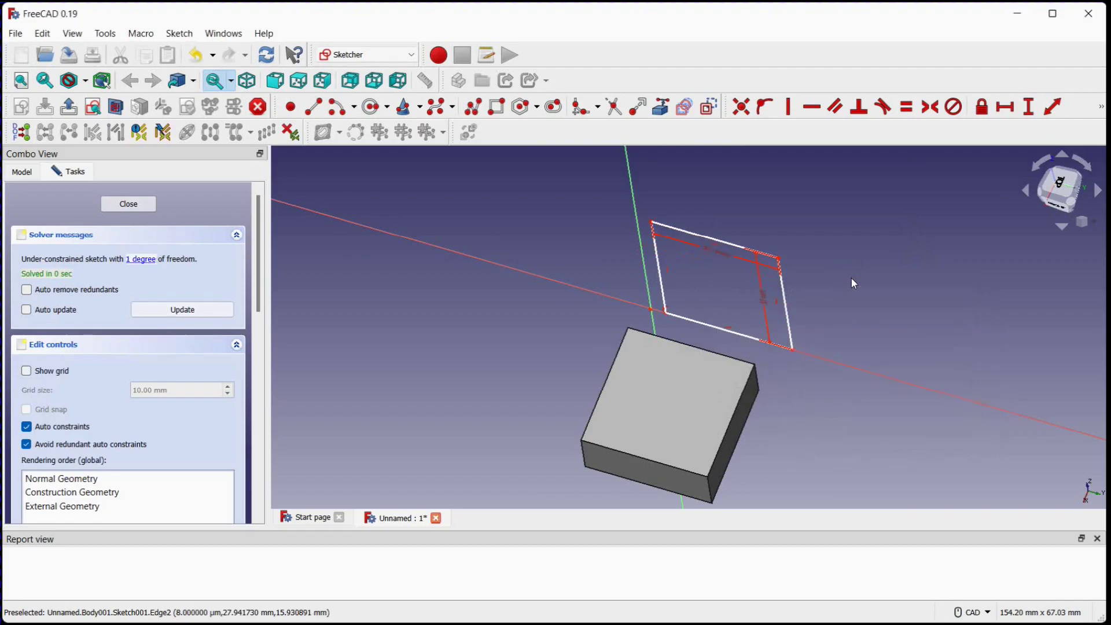
left_click(752, 114)
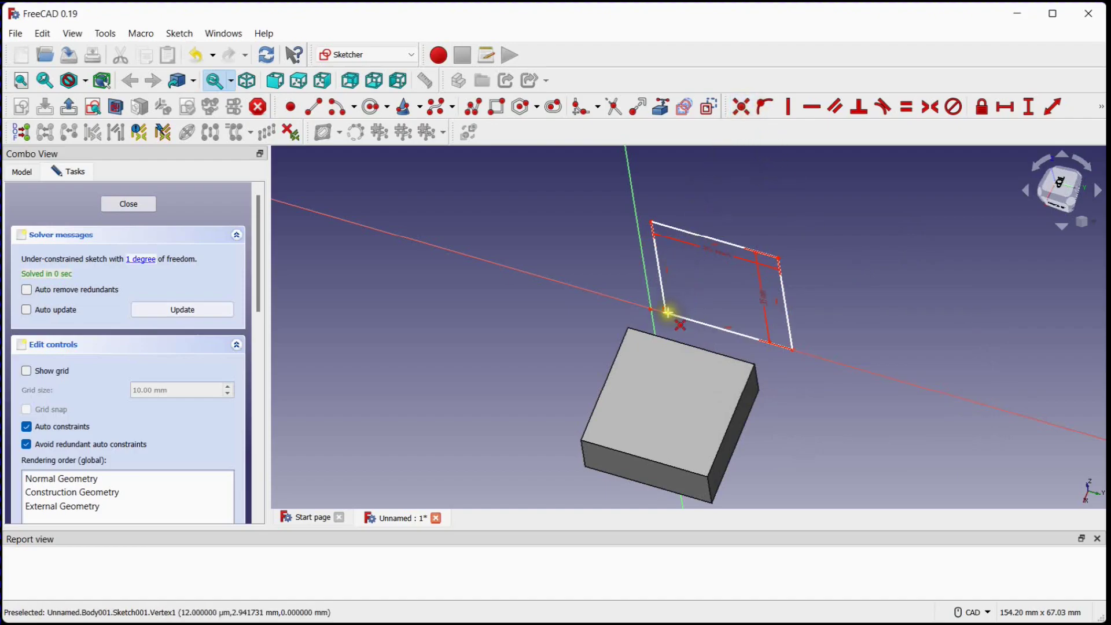
Undo the redundant coincidence, delete Constraint9, and drag the rectangle beside the origin.
left_click(651, 307)
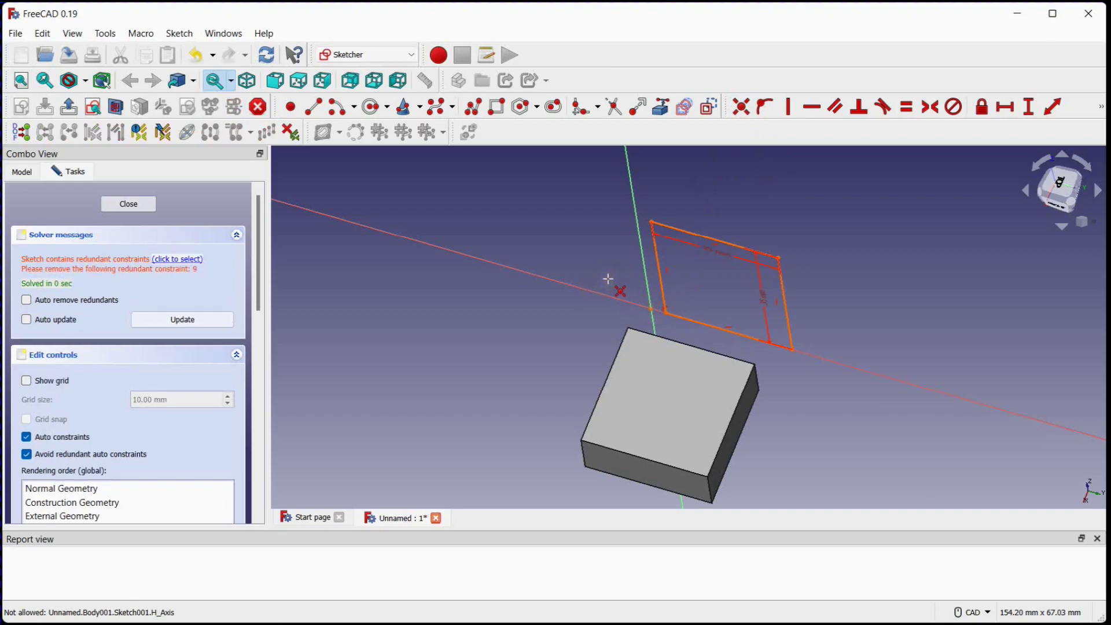
key("ctrl+z")
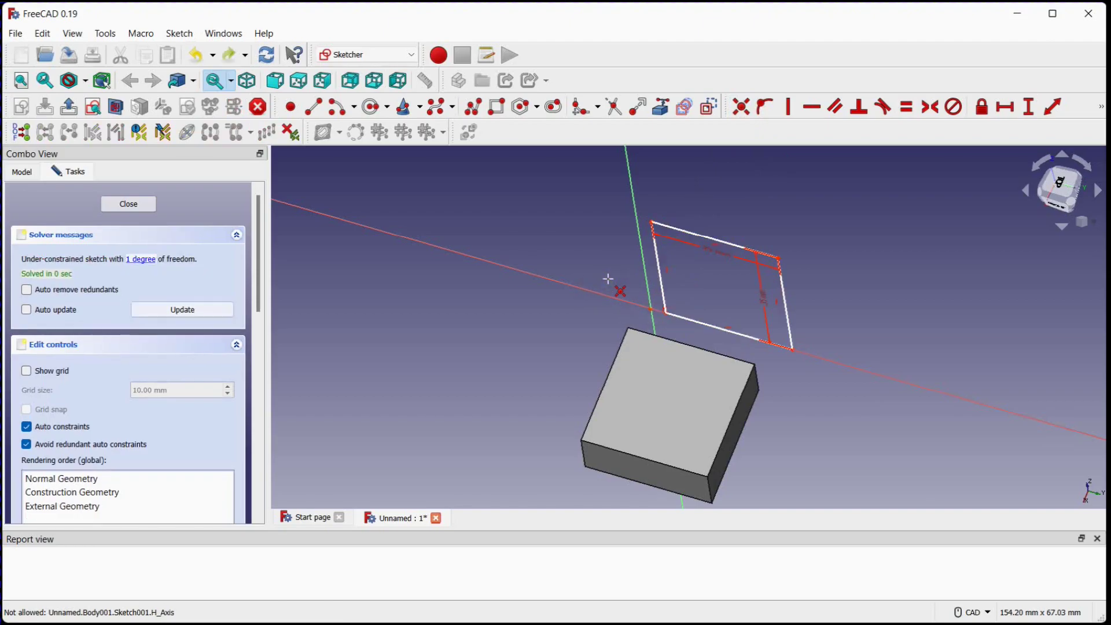
scroll(638, 304, "up", 2)
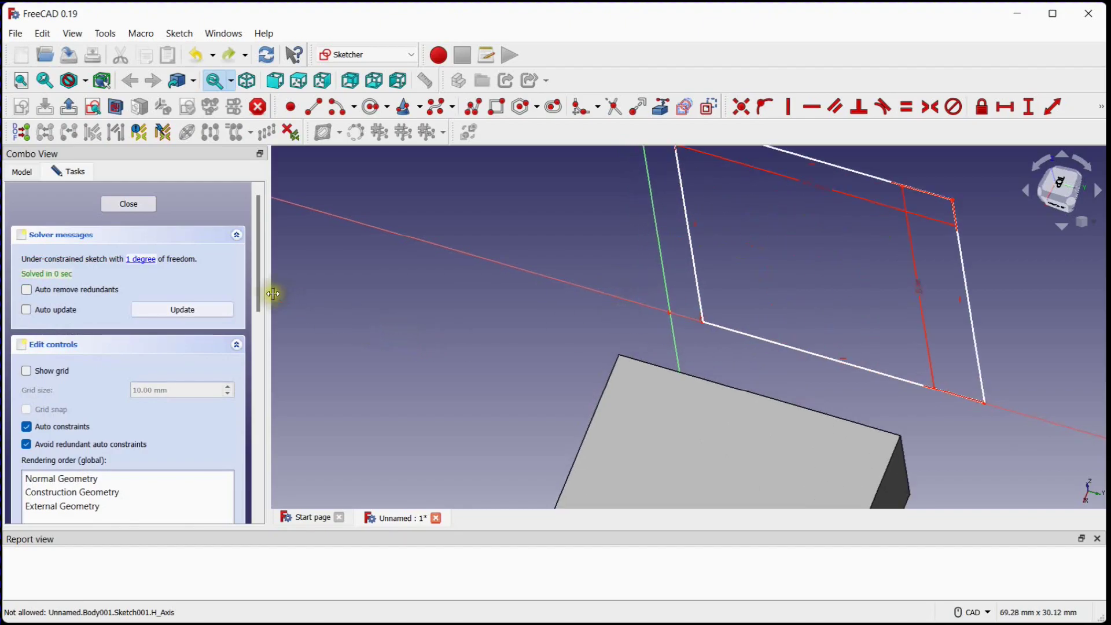
scroll(263, 337, "down", 3)
scroll(264, 365, "down", 4)
scroll(269, 408, "down", 3)
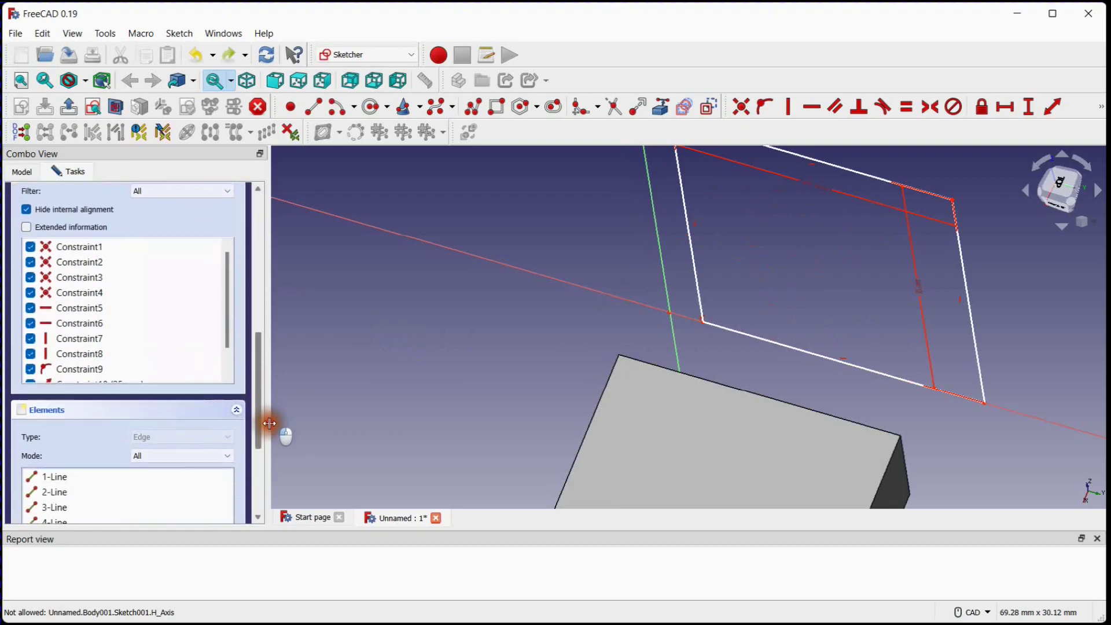
scroll(226, 330, "down", 1)
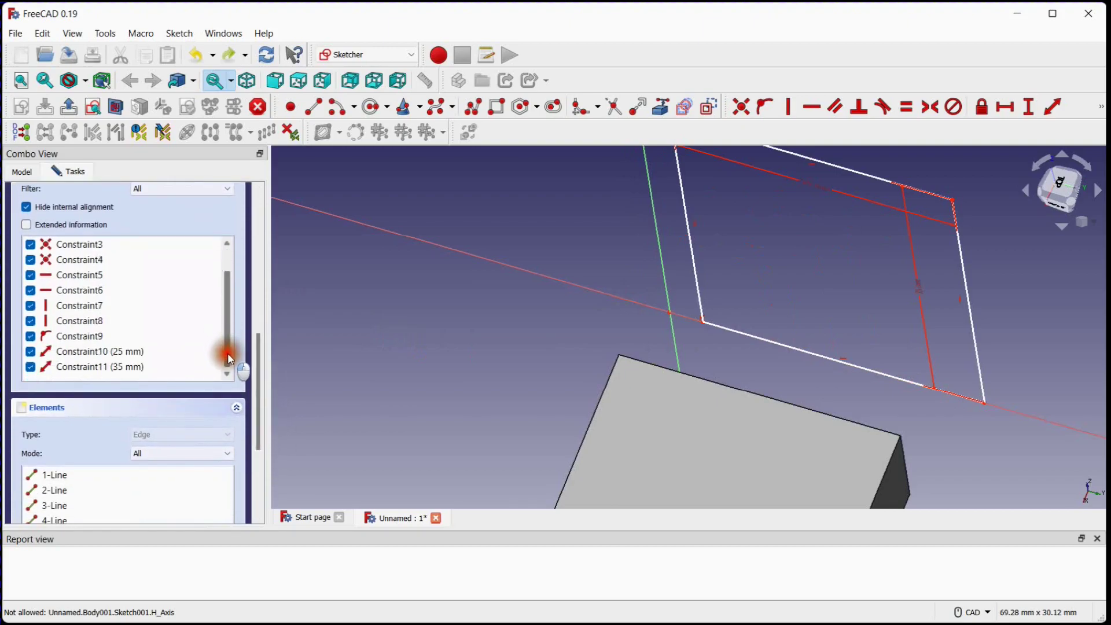
left_click(91, 340)
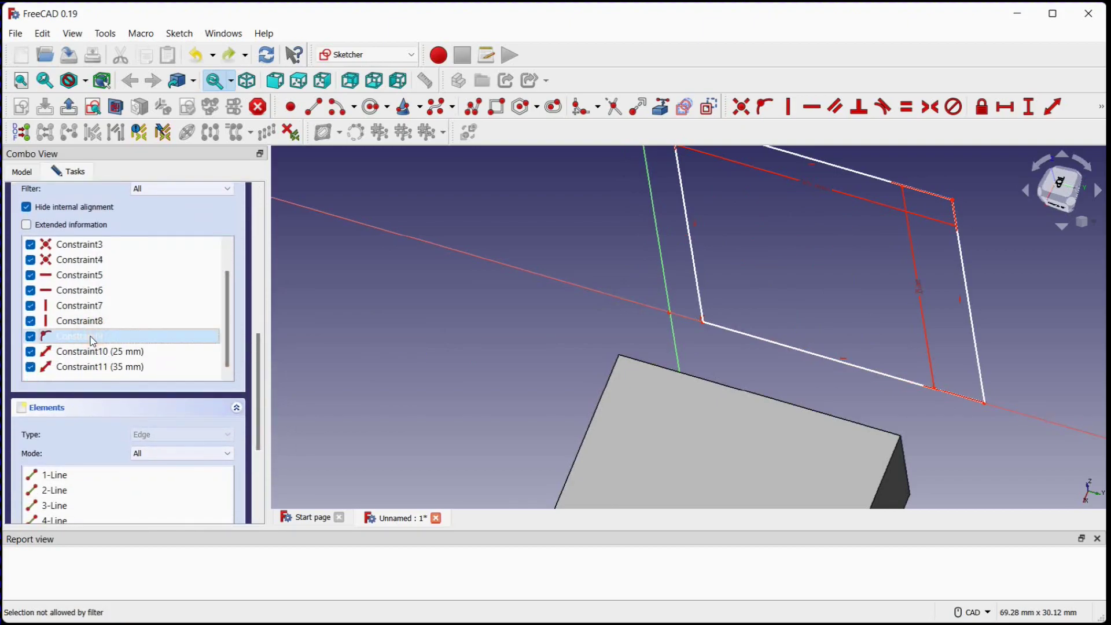
right_click(92, 339)
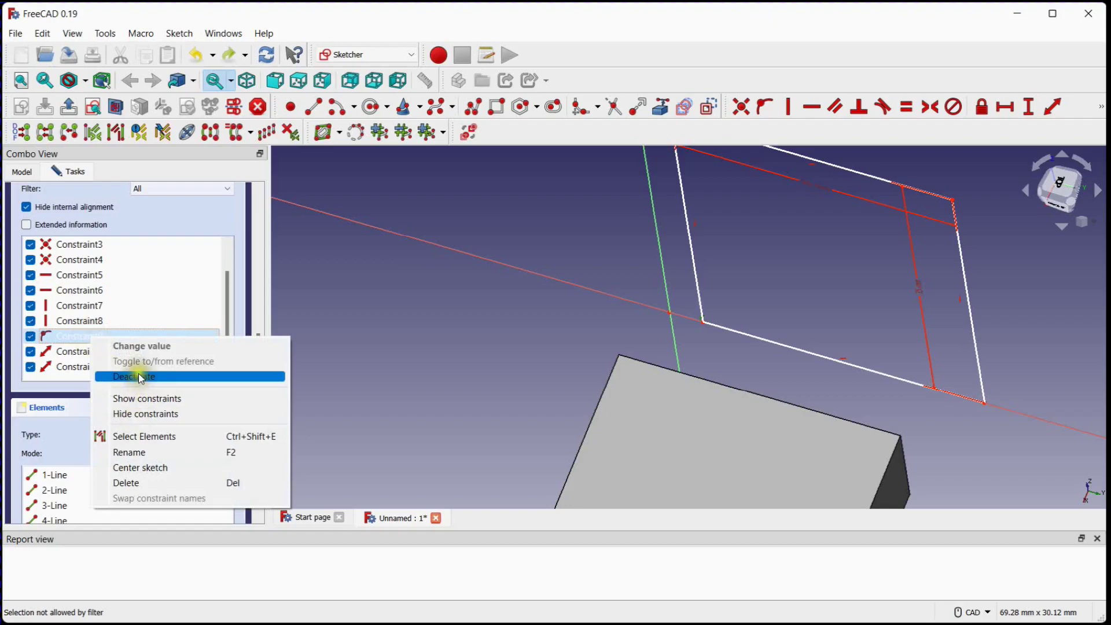
left_click(133, 483)
scroll(651, 326, "down", 3)
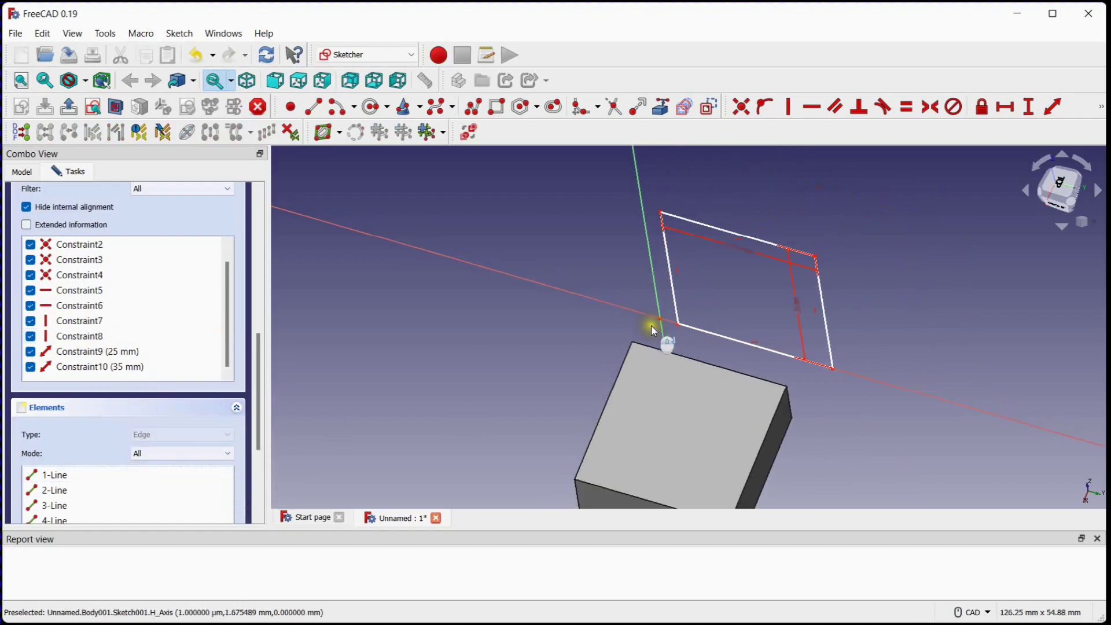
scroll(651, 325, "up", 1)
scroll(668, 323, "up", 1)
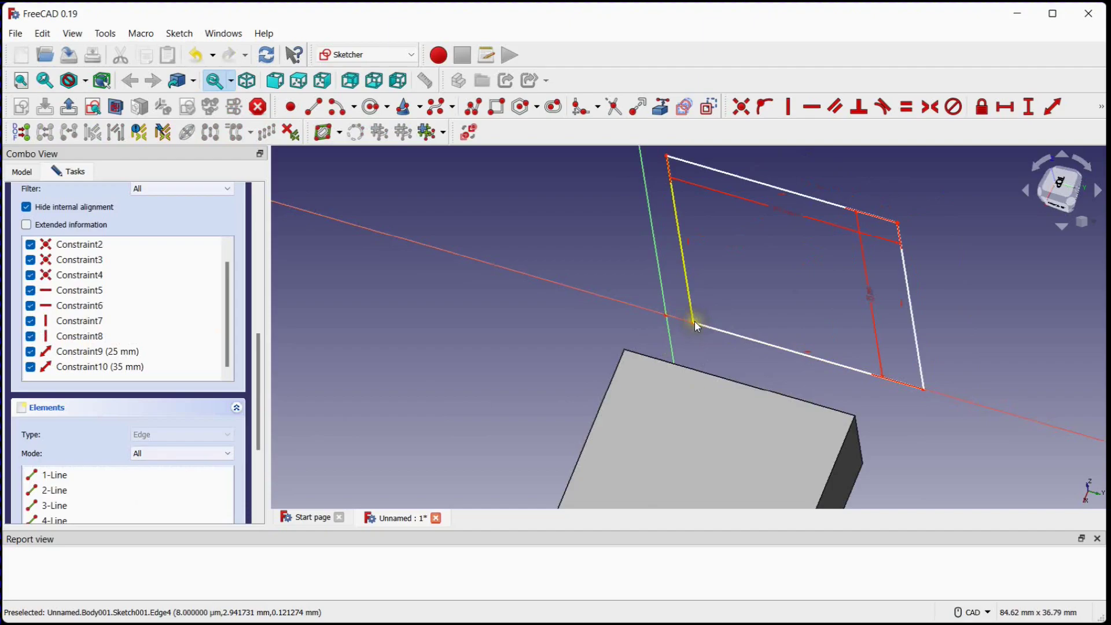
left_click_drag(695, 324, 682, 321)
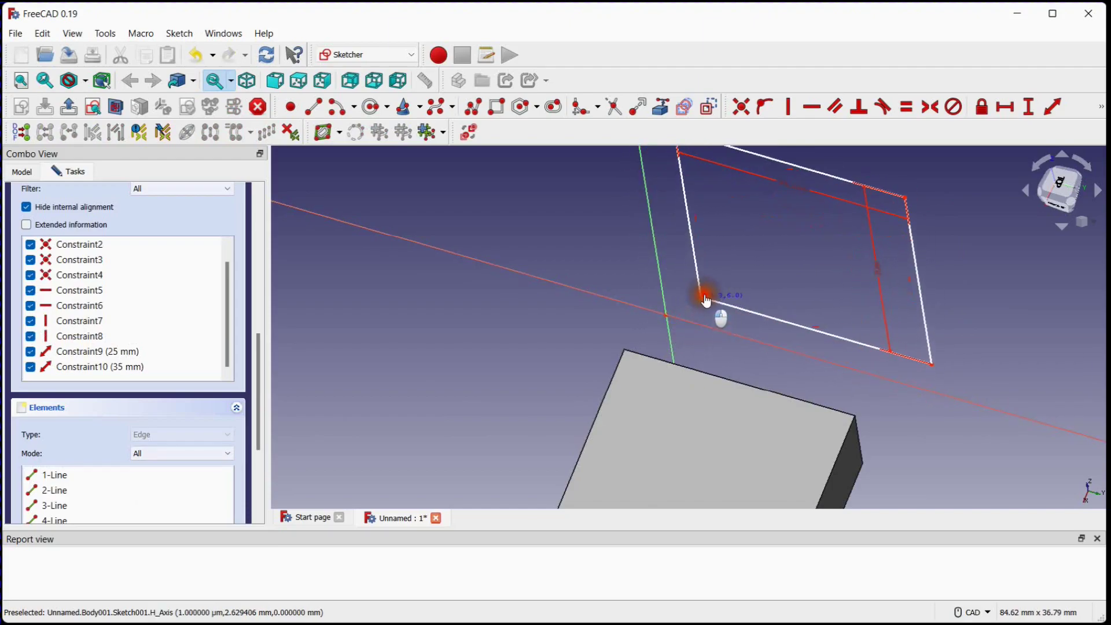
left_click_drag(683, 321, 703, 291)
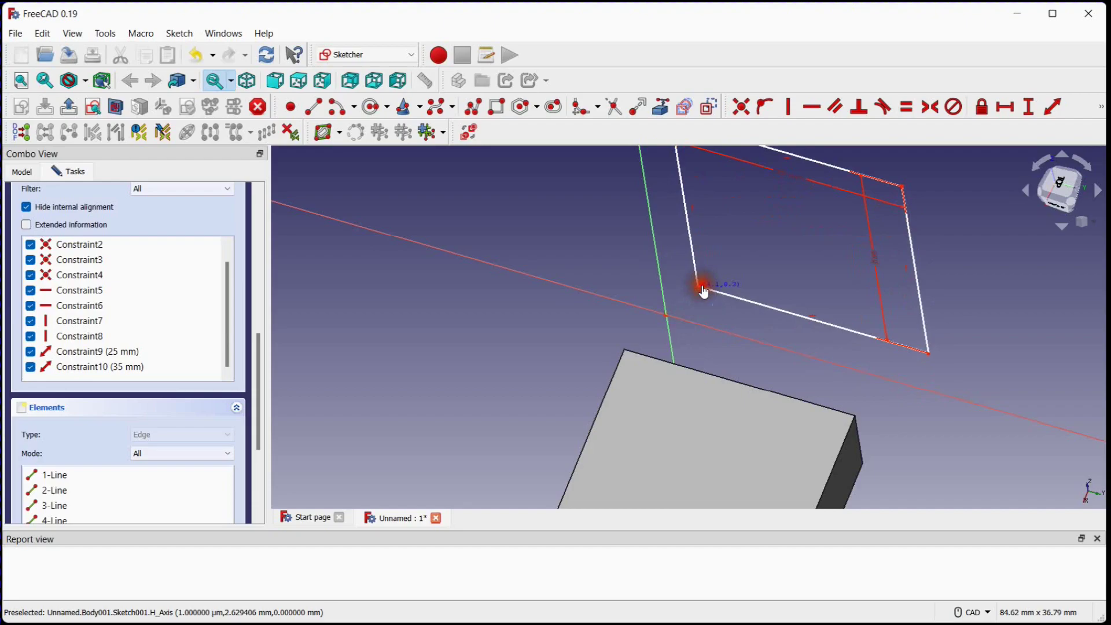
Make the rectangle's lower-left corner coincident with the origin, then close the sketch.
left_click(742, 105)
left_click(670, 315)
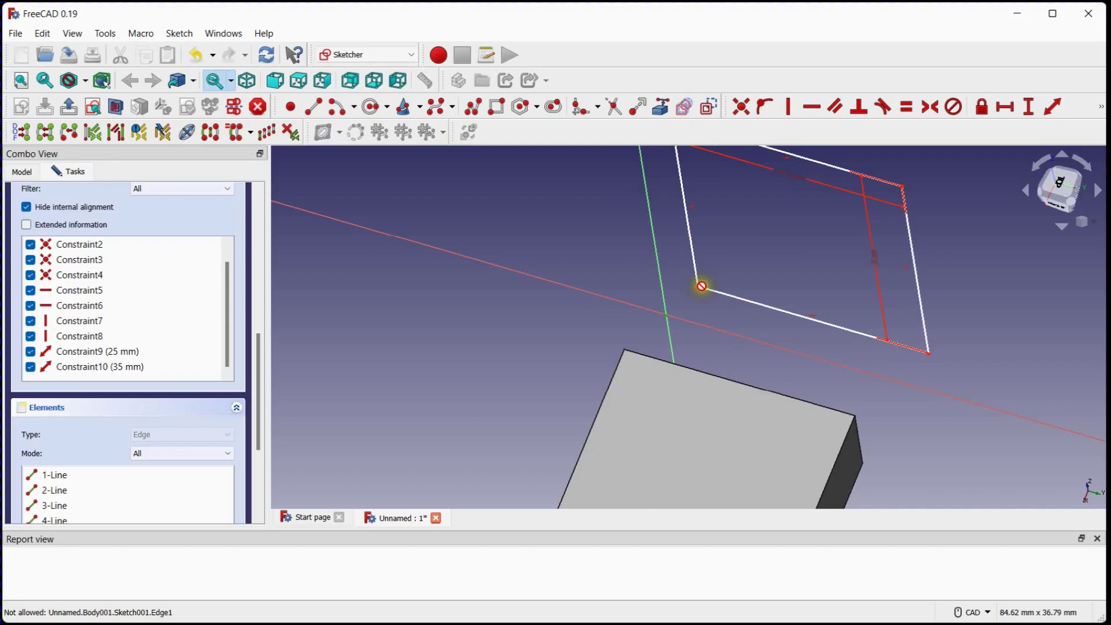
left_click(702, 286)
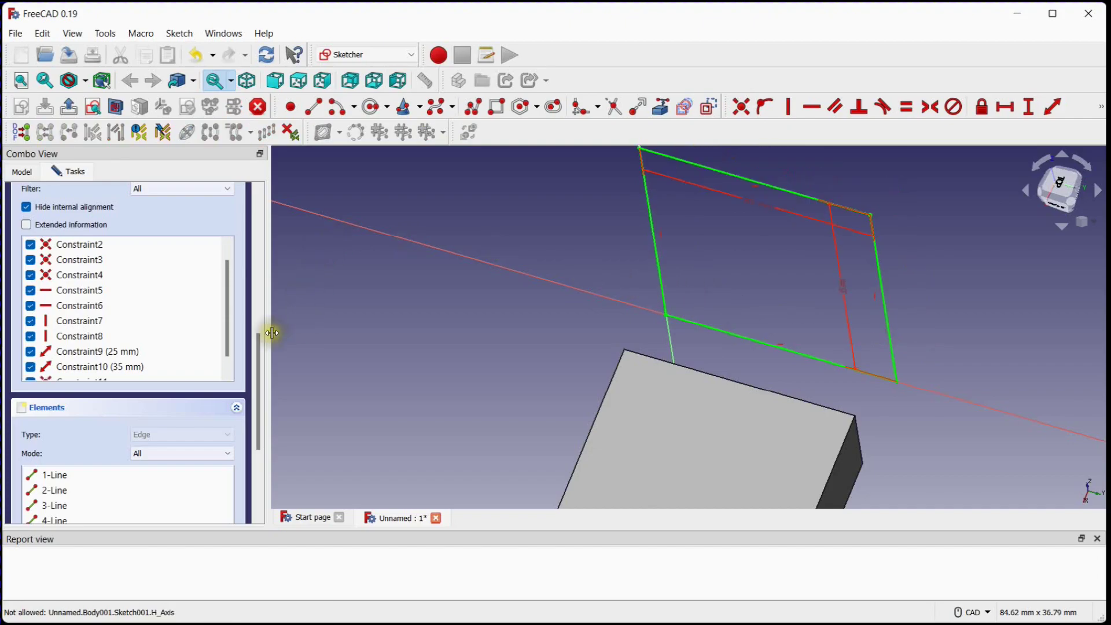
left_click_drag(261, 349, 278, 195)
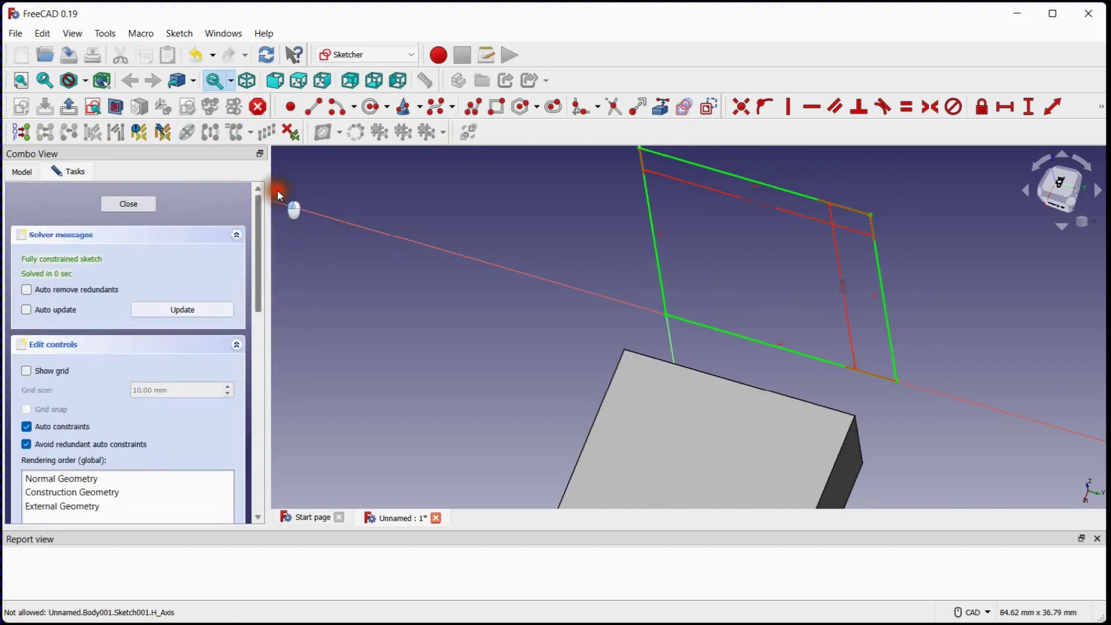
left_click(129, 203)
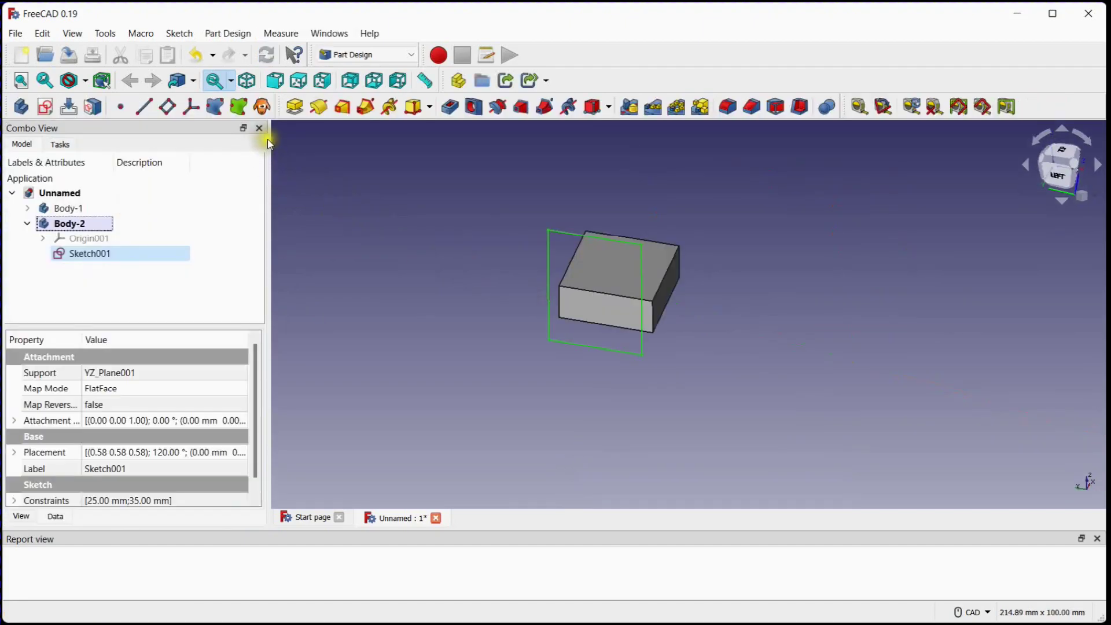
Pad Body-2's sketch 10 mm into an upright plate and collapse Body-2 in the tree.
left_click(298, 109)
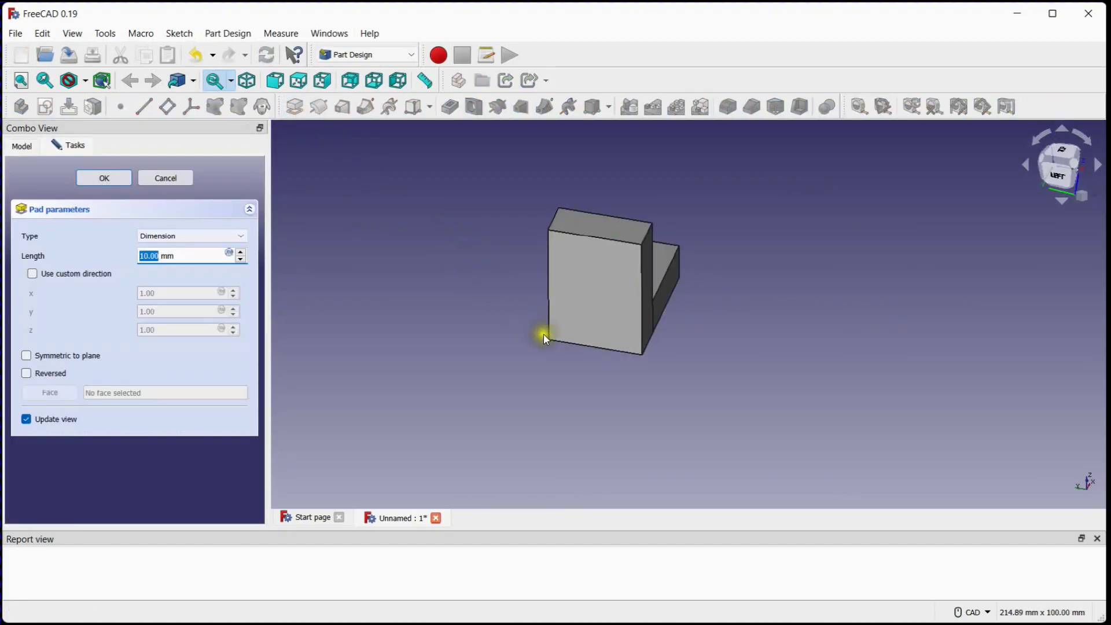
mouse_move(543, 334)
middle_mouse_down()
mouse_move(587, 376)
mouse_move(531, 374)
mouse_move(404, 335)
mouse_move(403, 353)
mouse_move(420, 350)
middle_mouse_up()
left_click(116, 181)
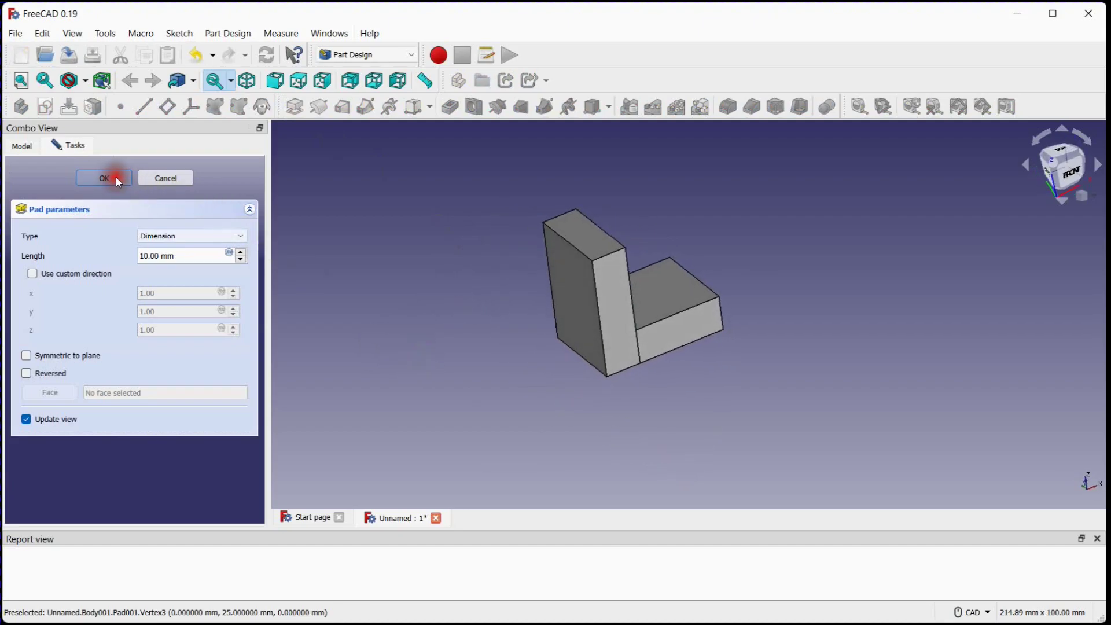
mouse_move(350, 290)
middle_mouse_down()
mouse_move(390, 335)
mouse_move(489, 363)
middle_mouse_up()
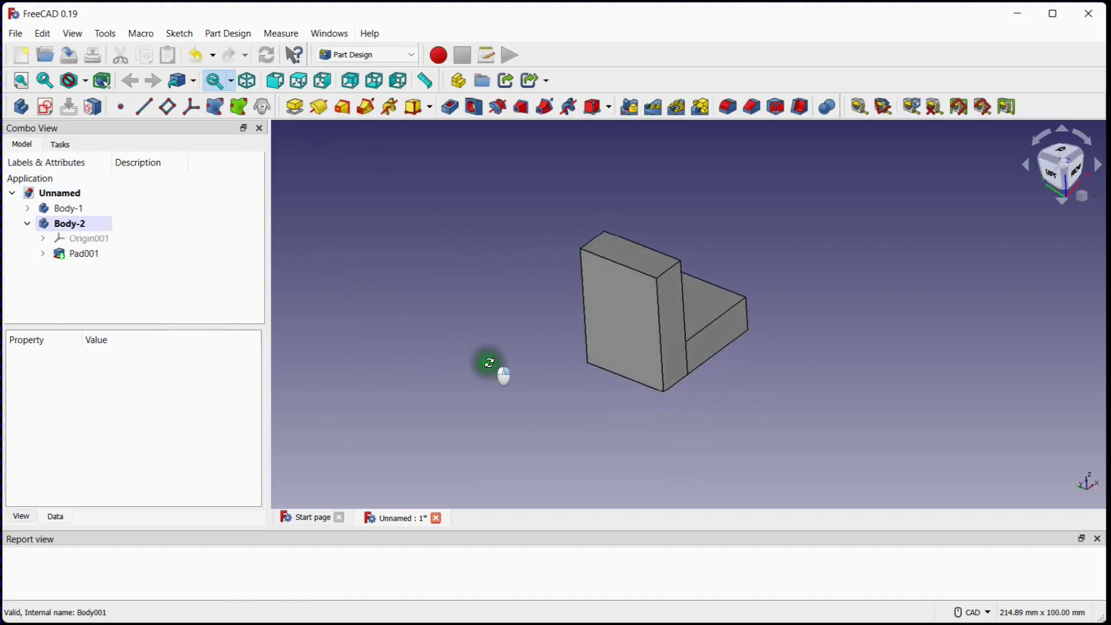
left_click(43, 224)
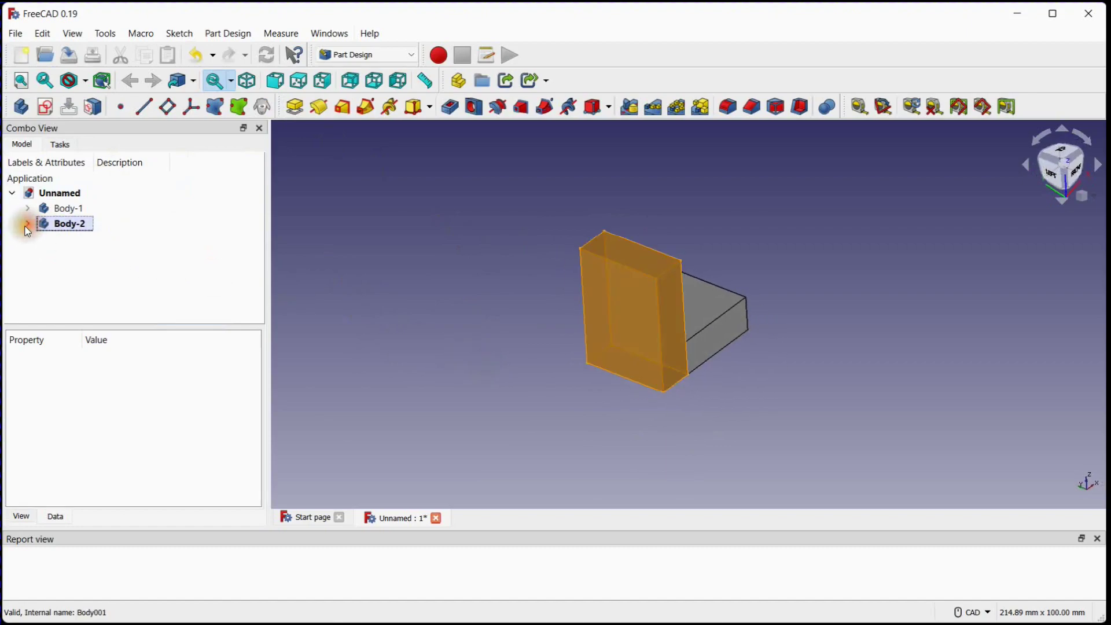
Create a third empty body and rename Body002 to Body-3.
left_click(155, 240)
left_click(21, 107)
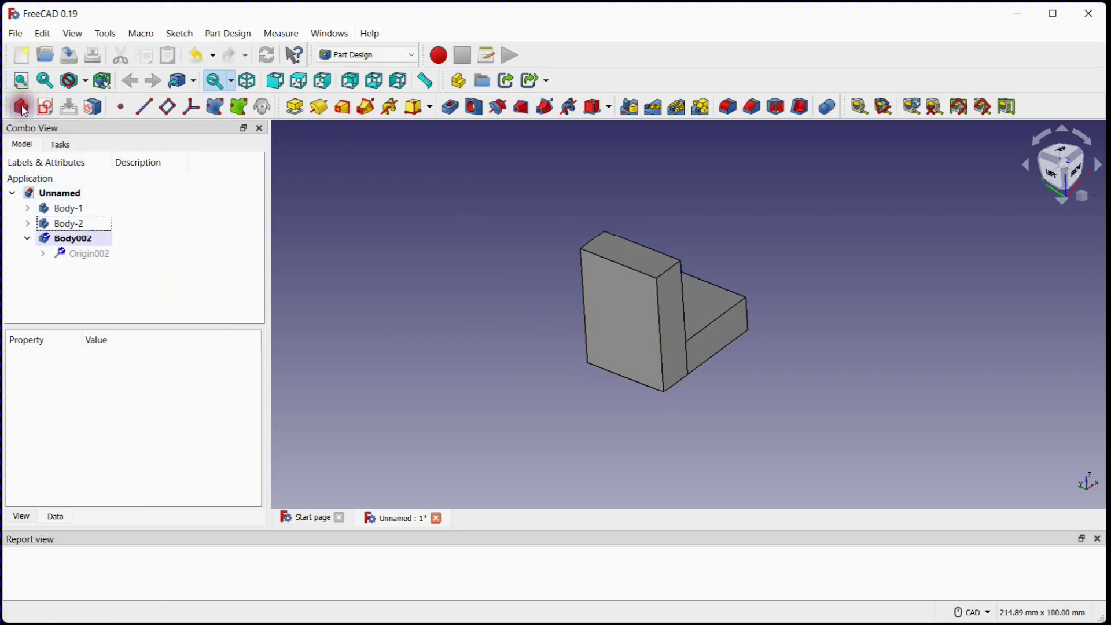
right_click(96, 241)
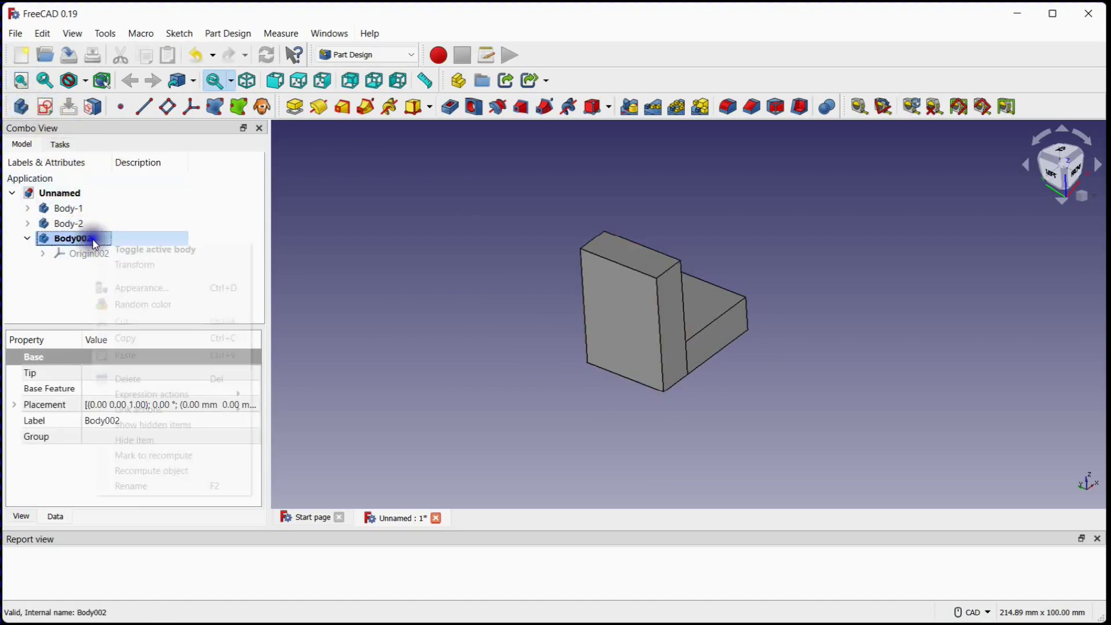
left_click(150, 474)
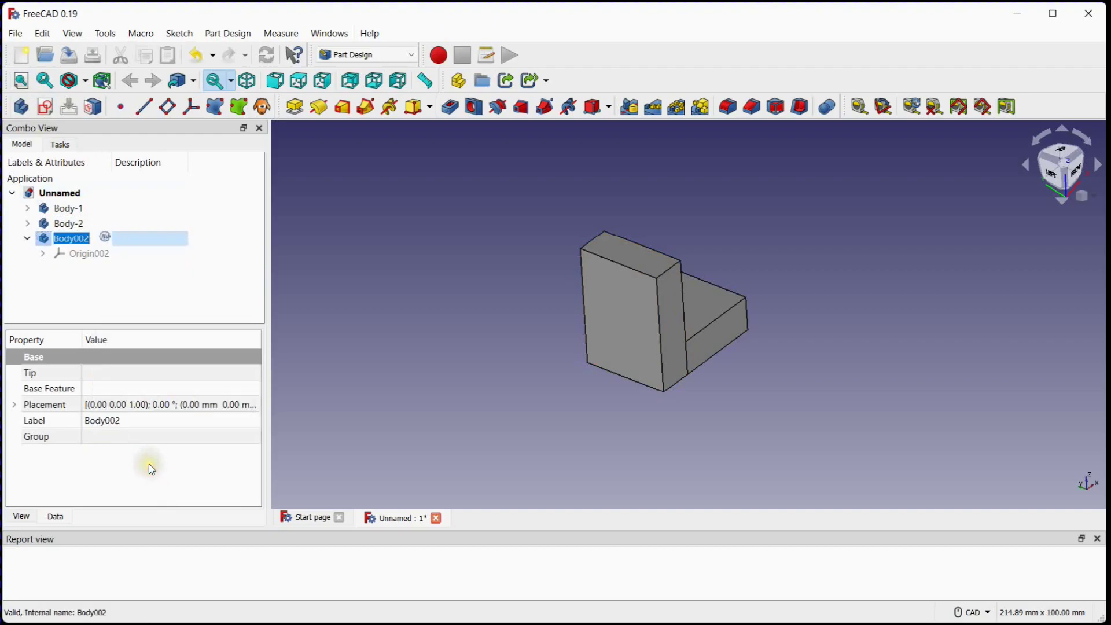
key("End")
key("Return")
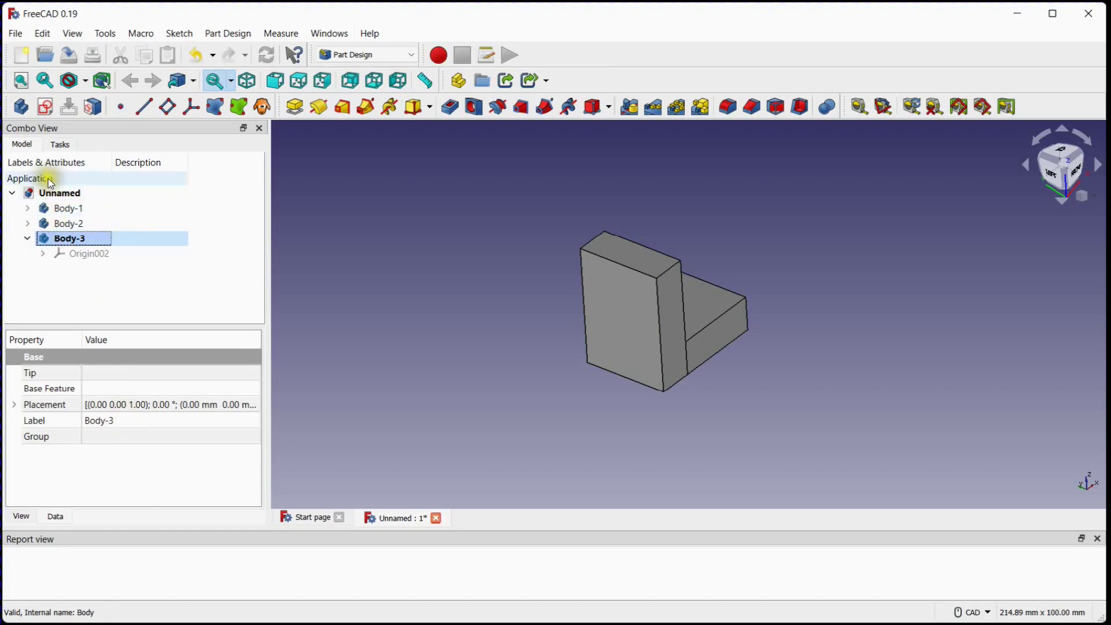
Open a new sketch on Body-3's XY_Plane002 and recentre the view on the block outline.
left_click(47, 106)
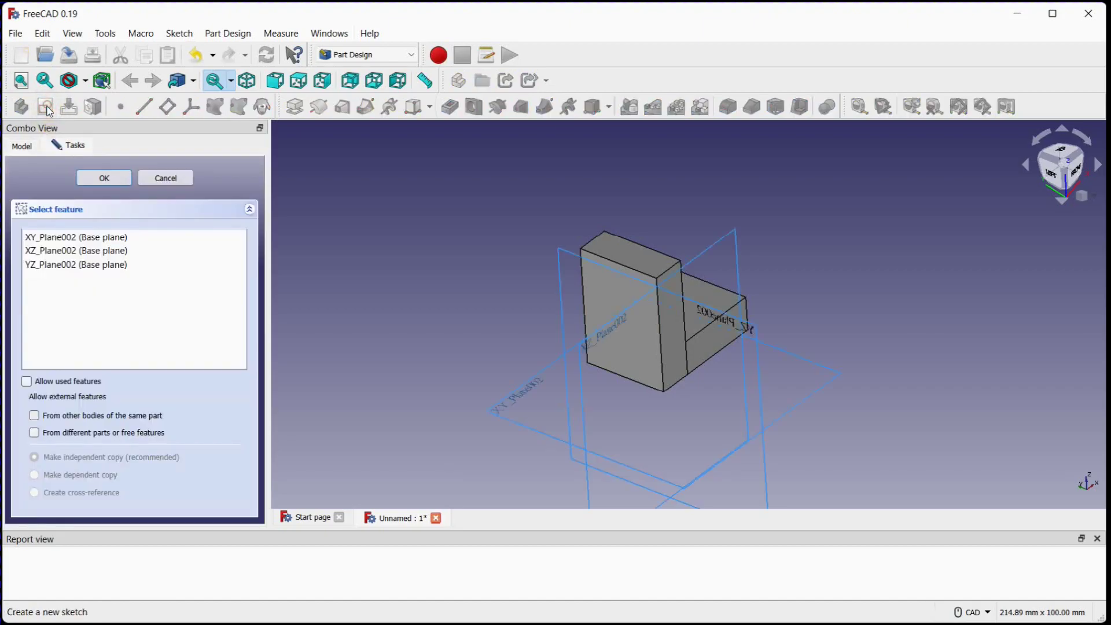
left_click(79, 238)
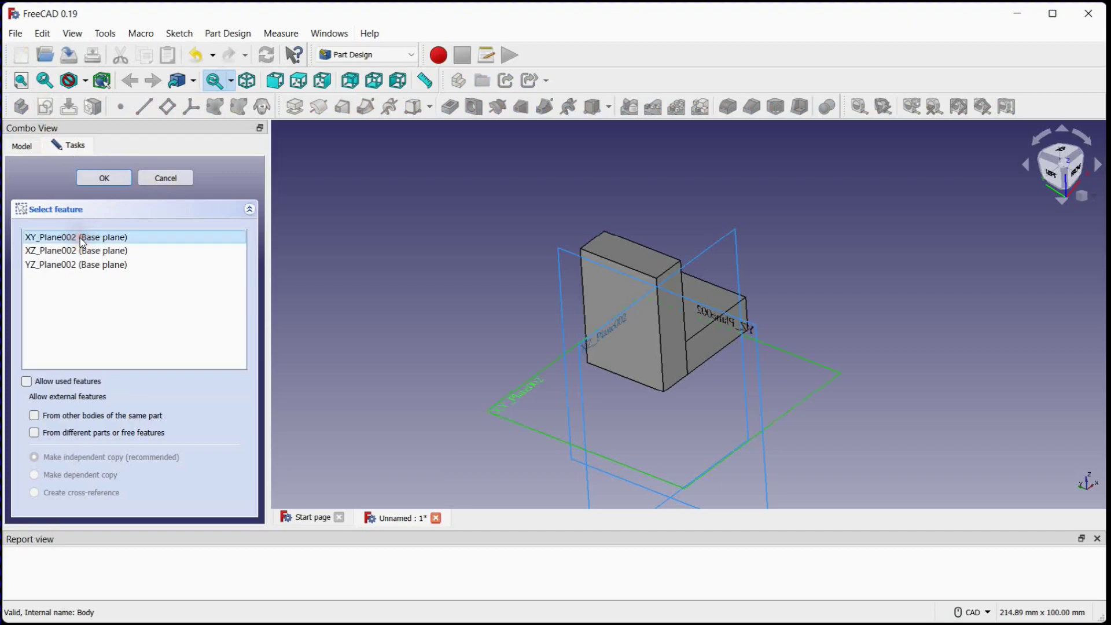
left_click(108, 180)
middle_click_drag(548, 231, 395, 293)
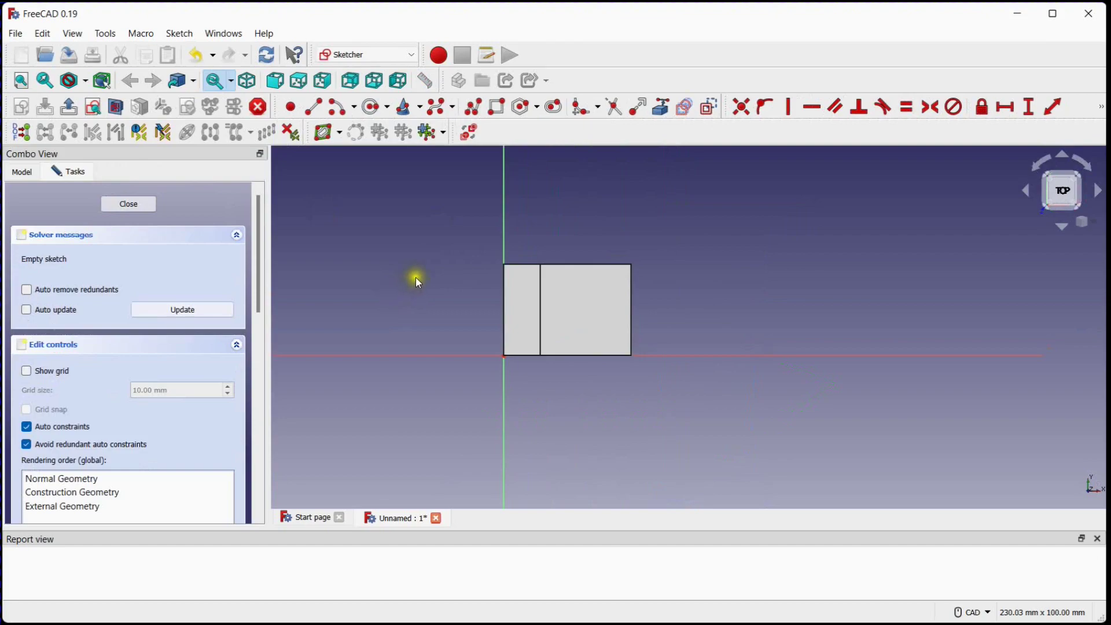
Draw a rectangle inside the block outline, using a section view to see it.
left_click(497, 105)
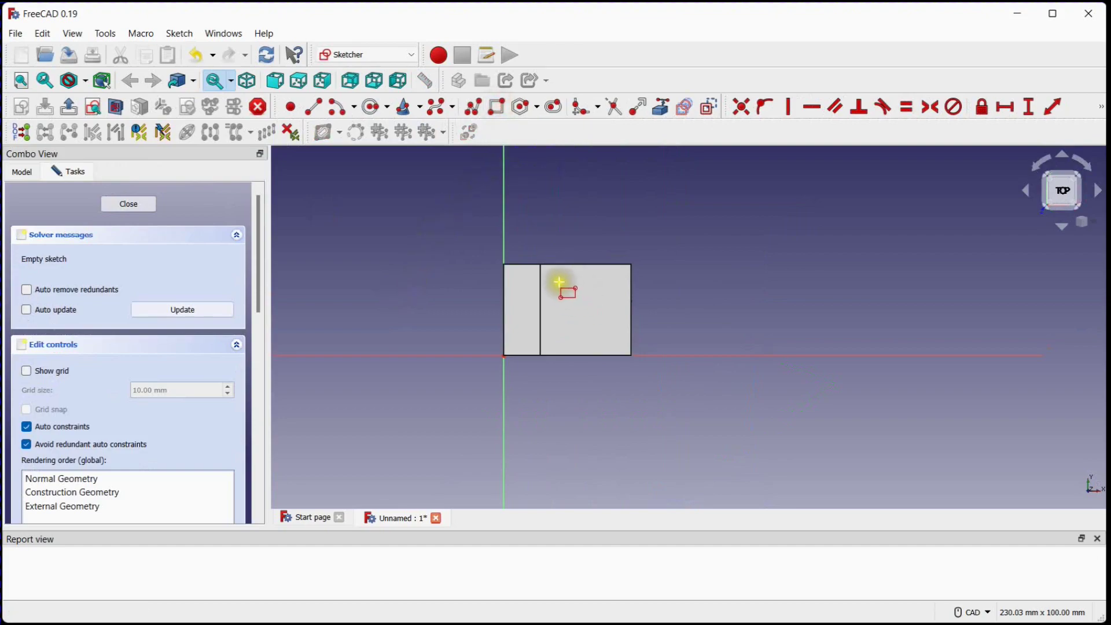
left_click(603, 322)
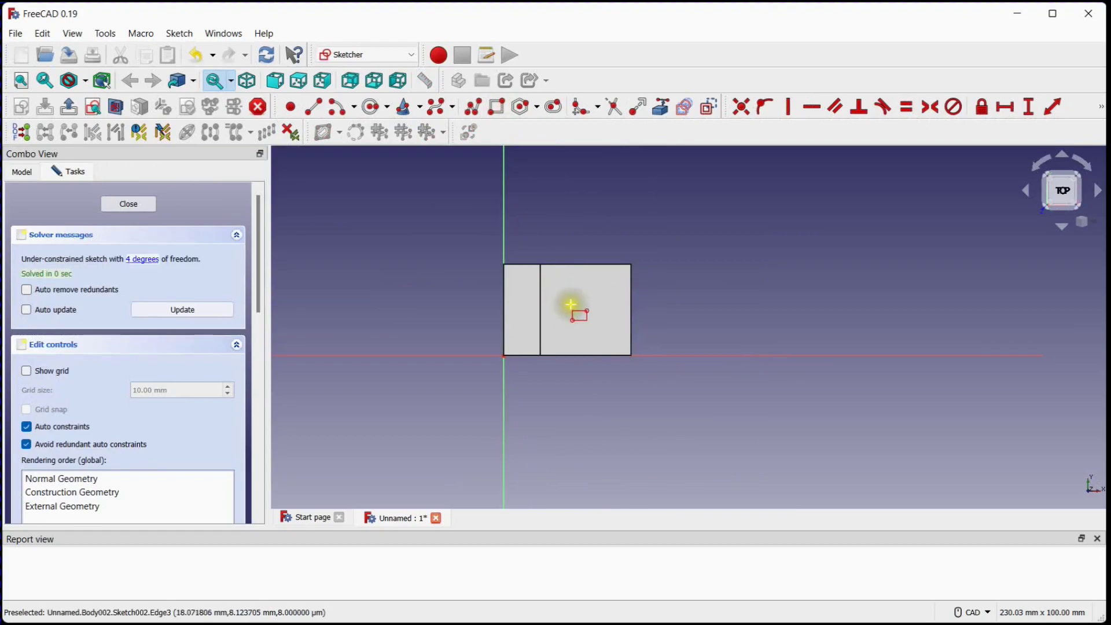
left_click(119, 106)
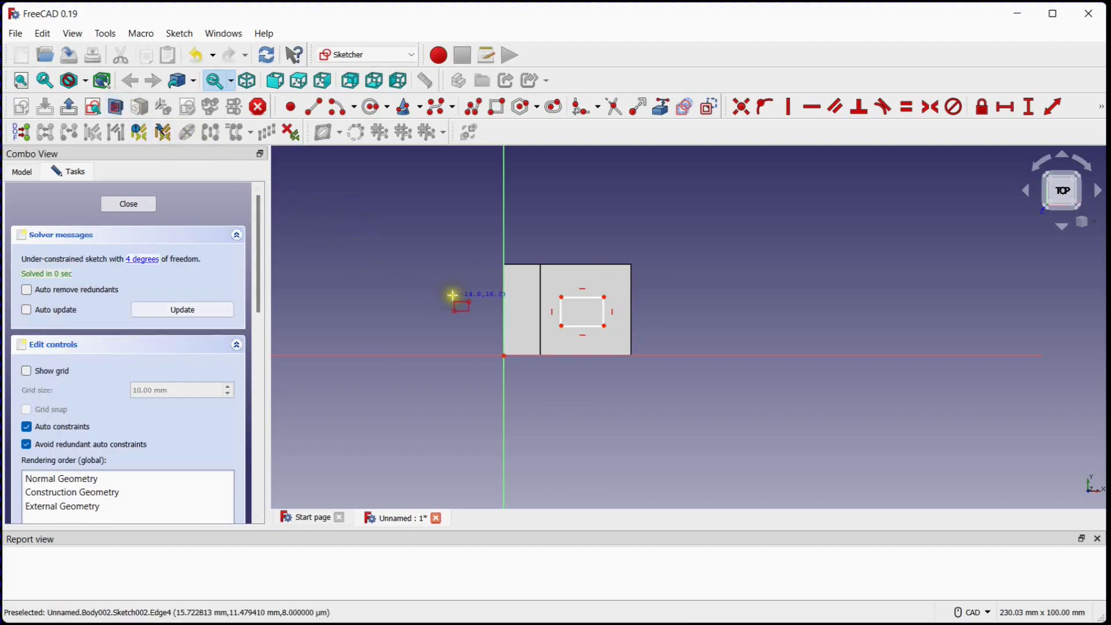
scroll(453, 295, "up", 1)
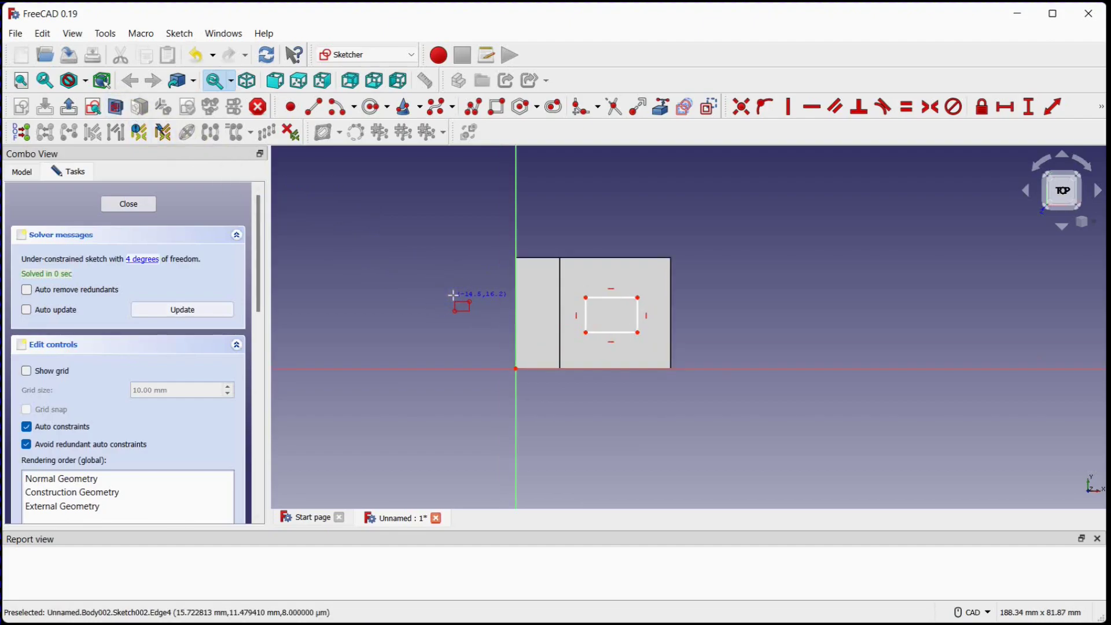
middle_click_drag(453, 296, 434, 293)
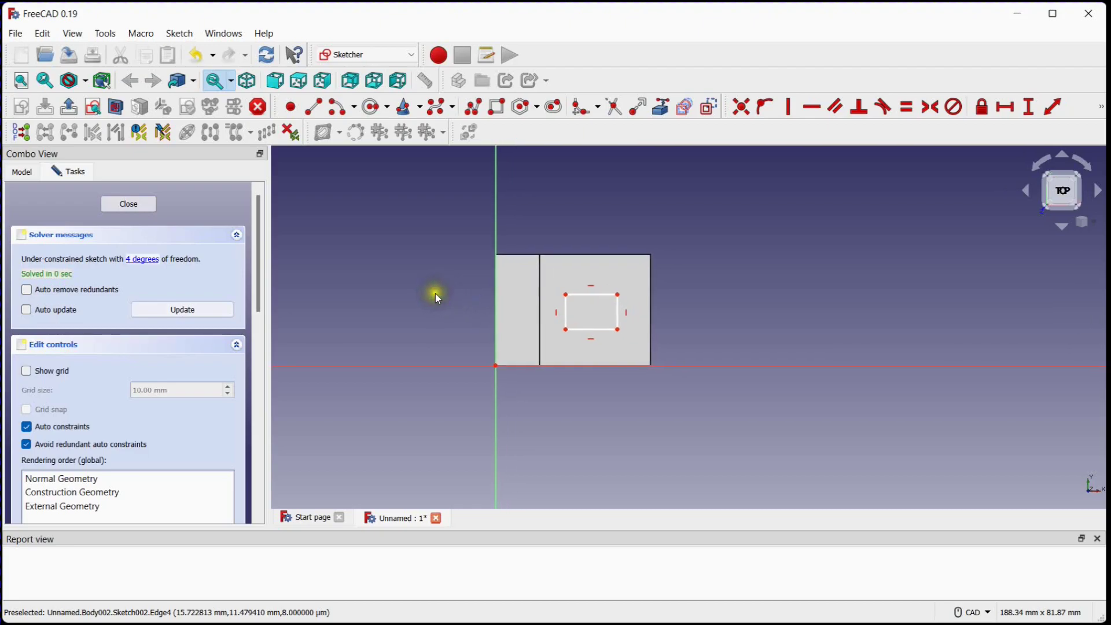
Constrain the rectangle's right and top edges to 15 mm each.
left_click(1052, 107)
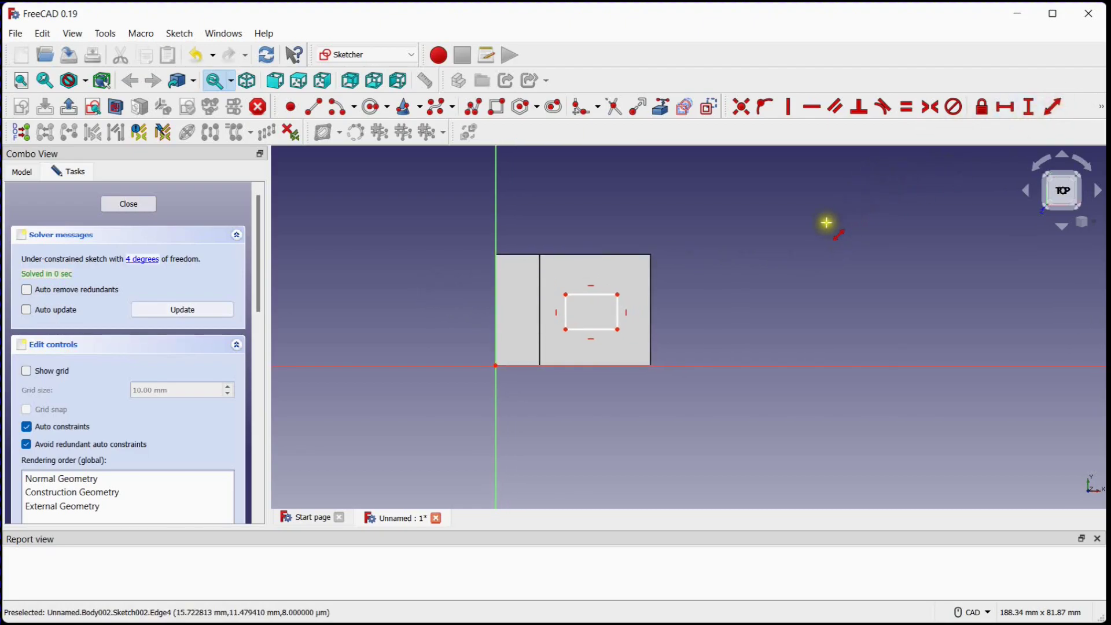
left_click(617, 311)
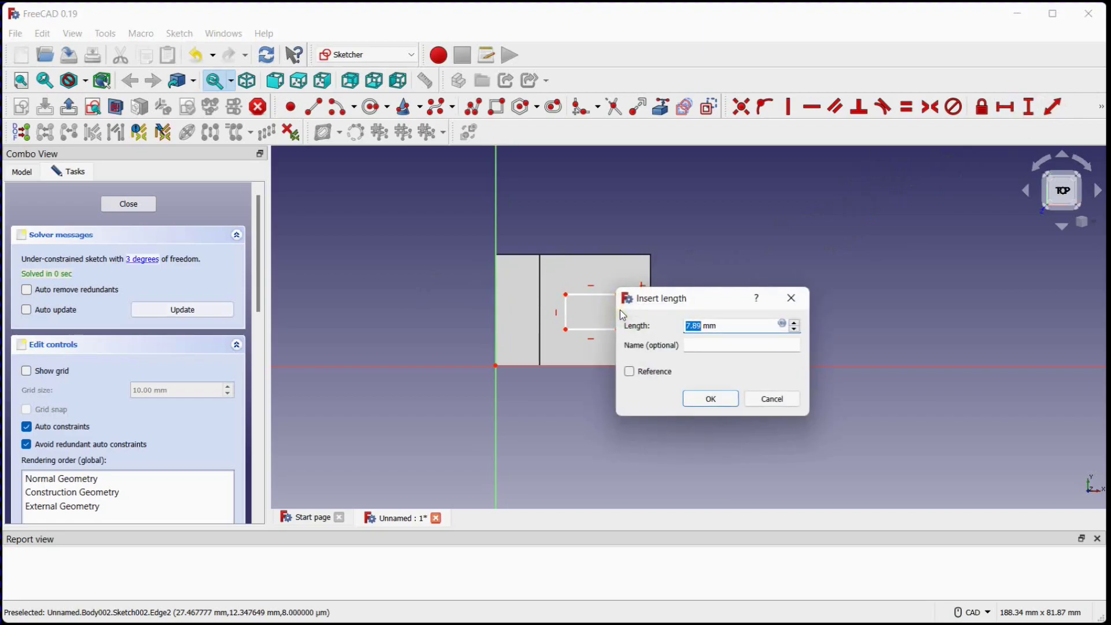
type("15")
key("Return")
left_click(601, 276)
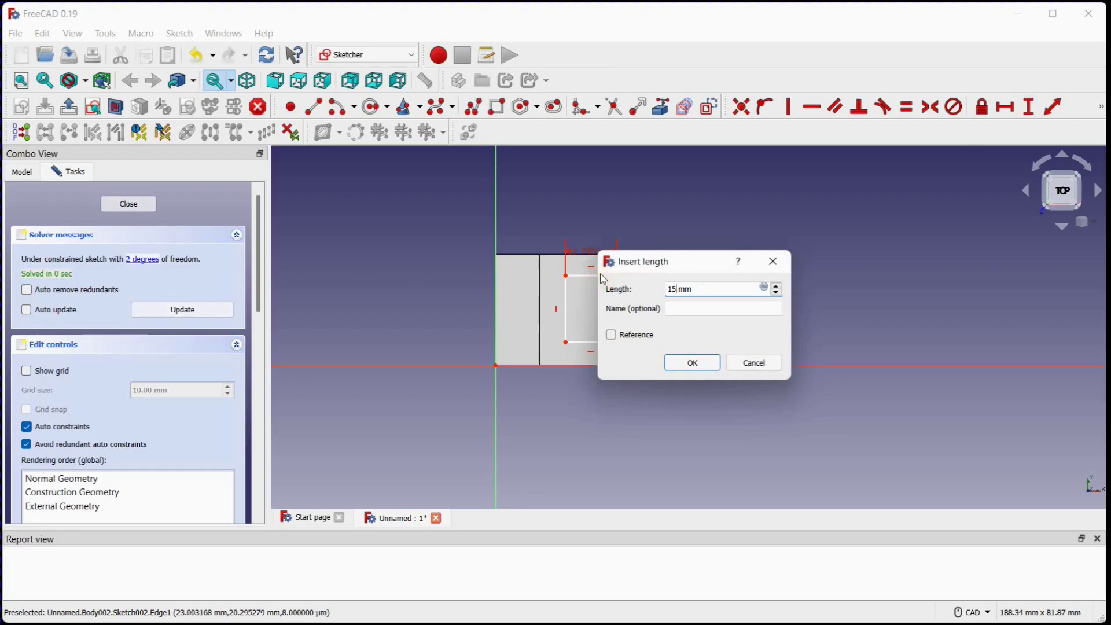
key("Return")
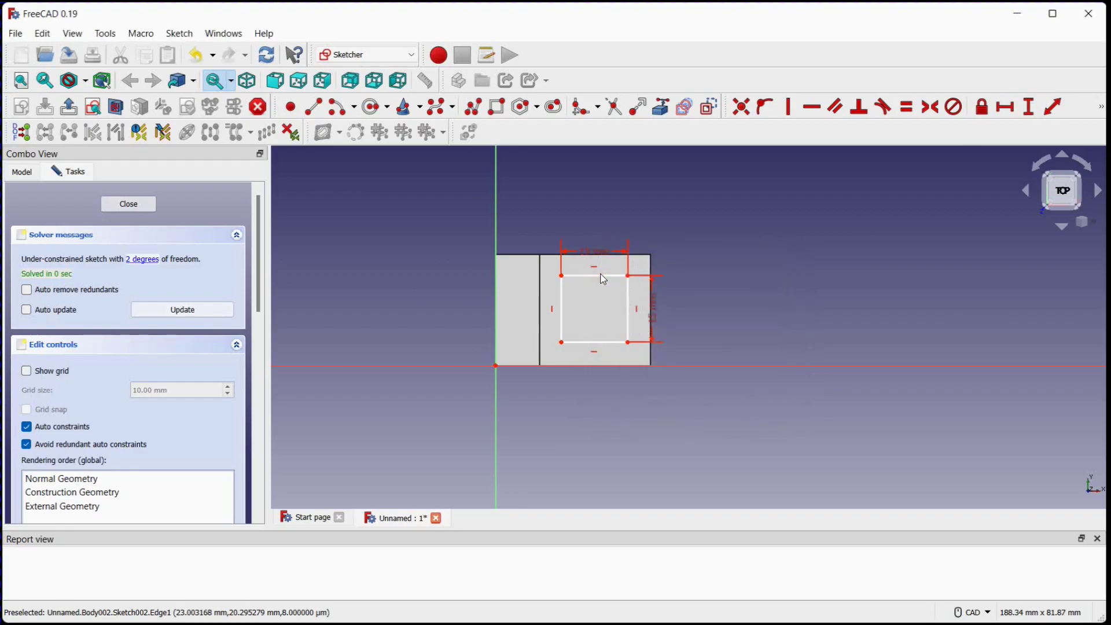
Place the square's lower-left corner 15 mm right of and 5 mm above the origin.
left_click(1006, 106)
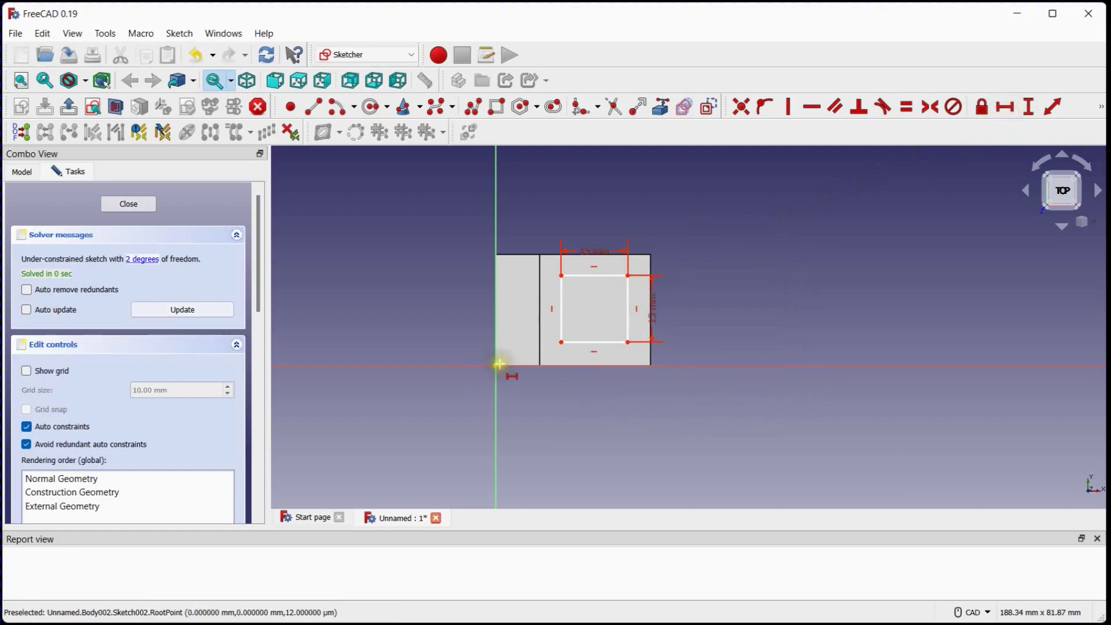
left_click(561, 342)
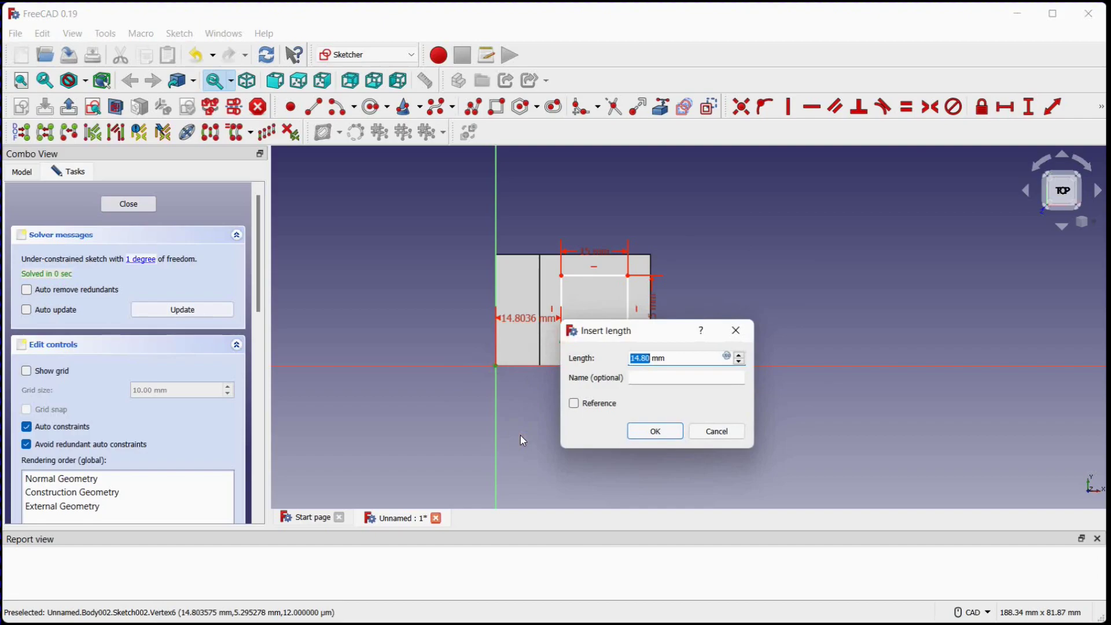
type("10+")
type("5")
key("Return")
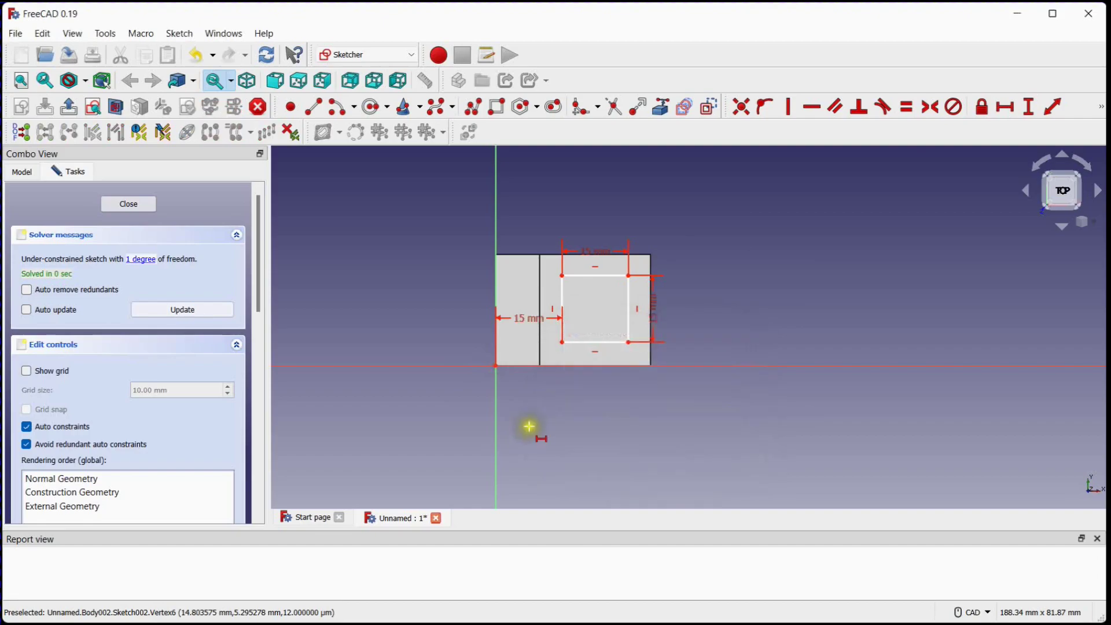
left_click(1028, 106)
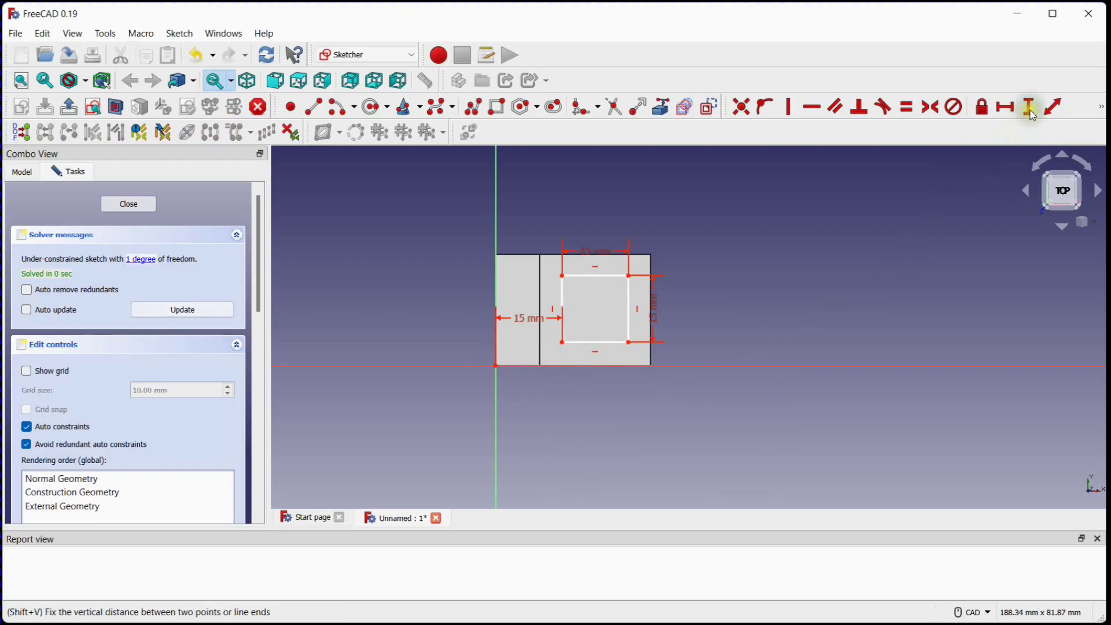
left_click(496, 365)
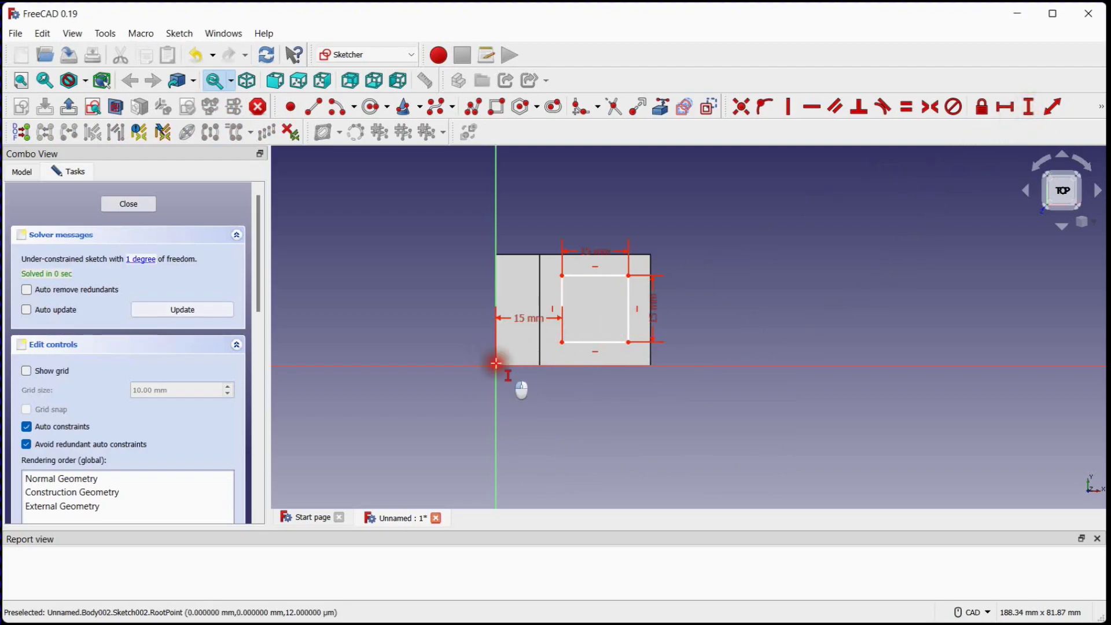
left_click(564, 341)
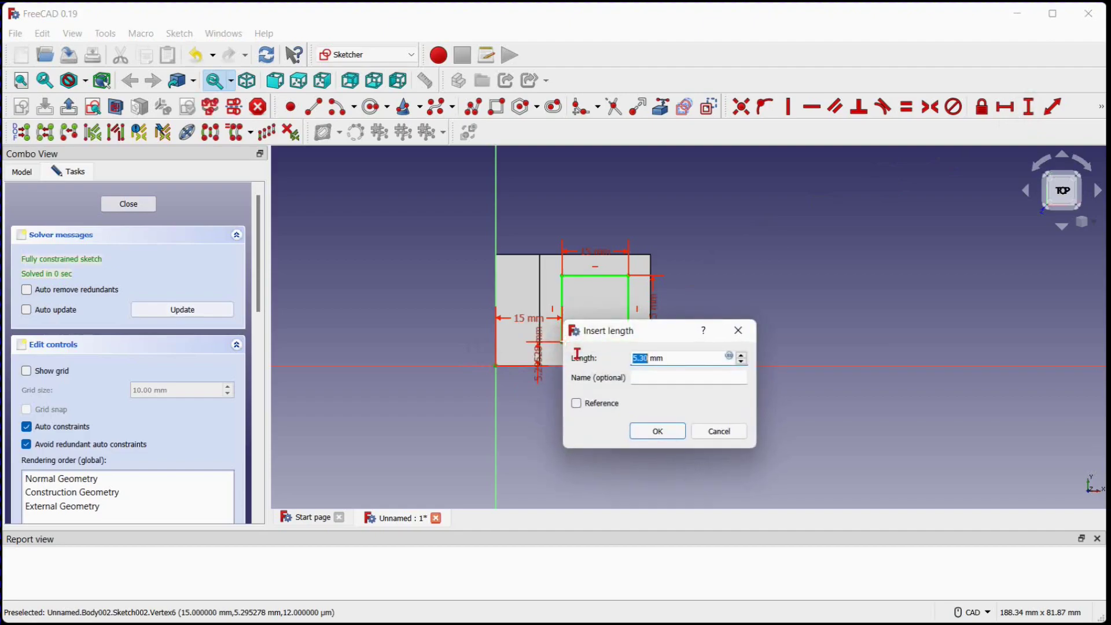
type("5")
key("Return")
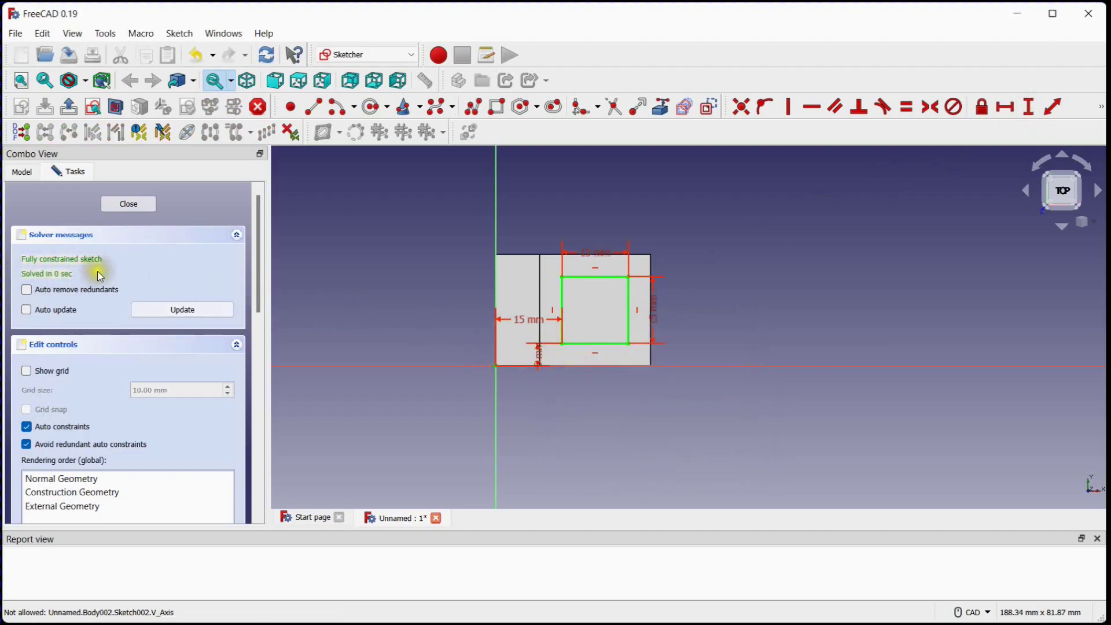
Close the sketch and pad the square 20 mm into Pad002.
left_click(128, 204)
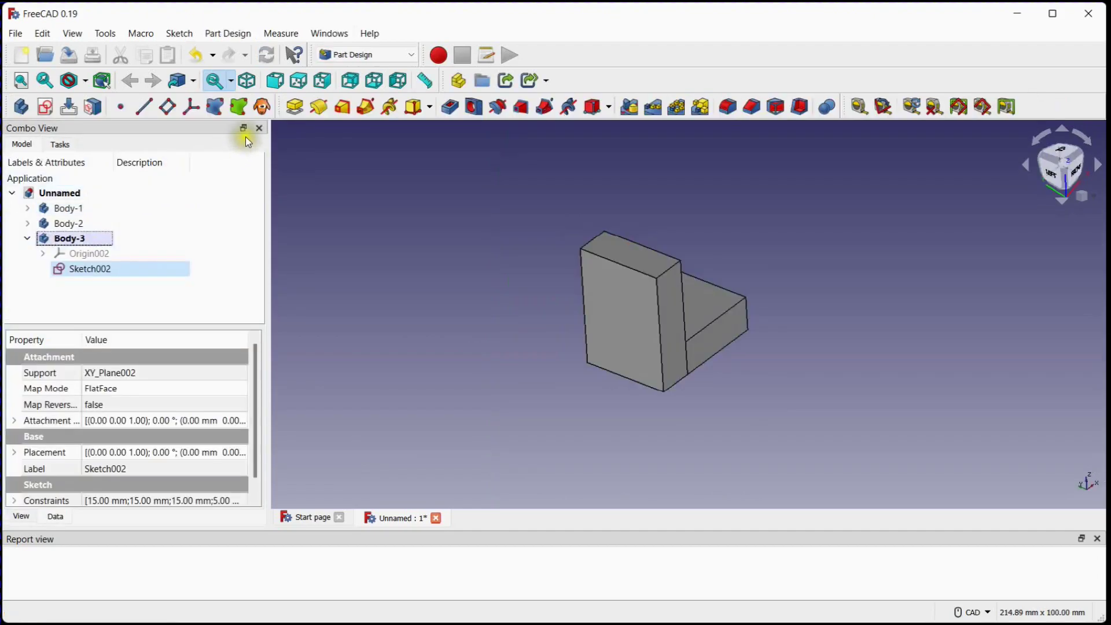
left_click(295, 107)
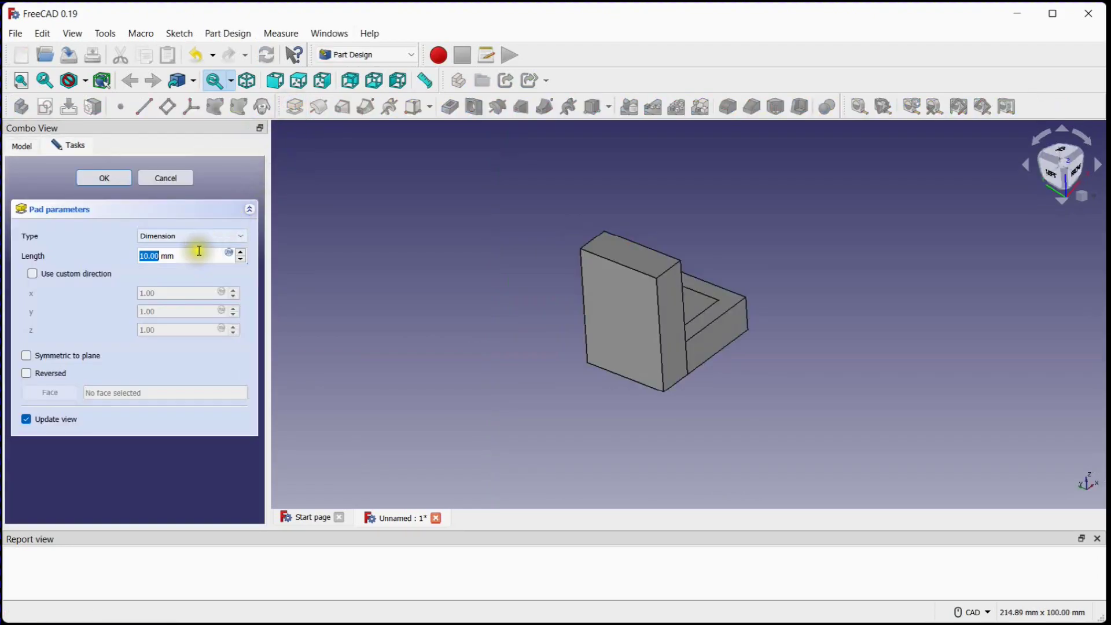
left_click(137, 251)
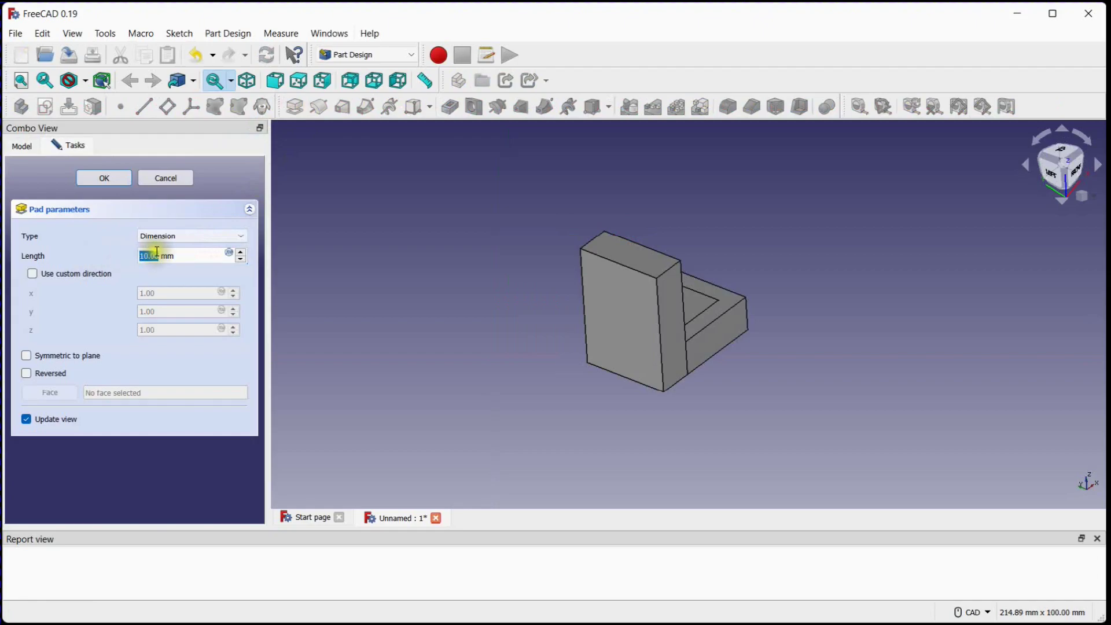
type("20")
left_click(103, 178)
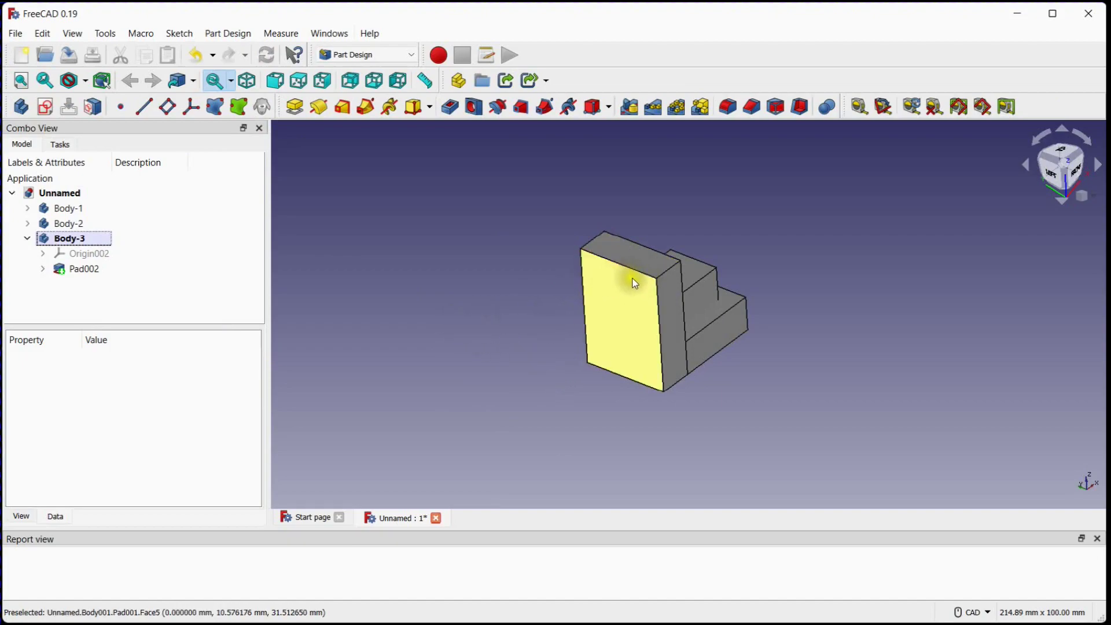
Add a new body and rename Body003 to Body-4.
left_click(22, 106)
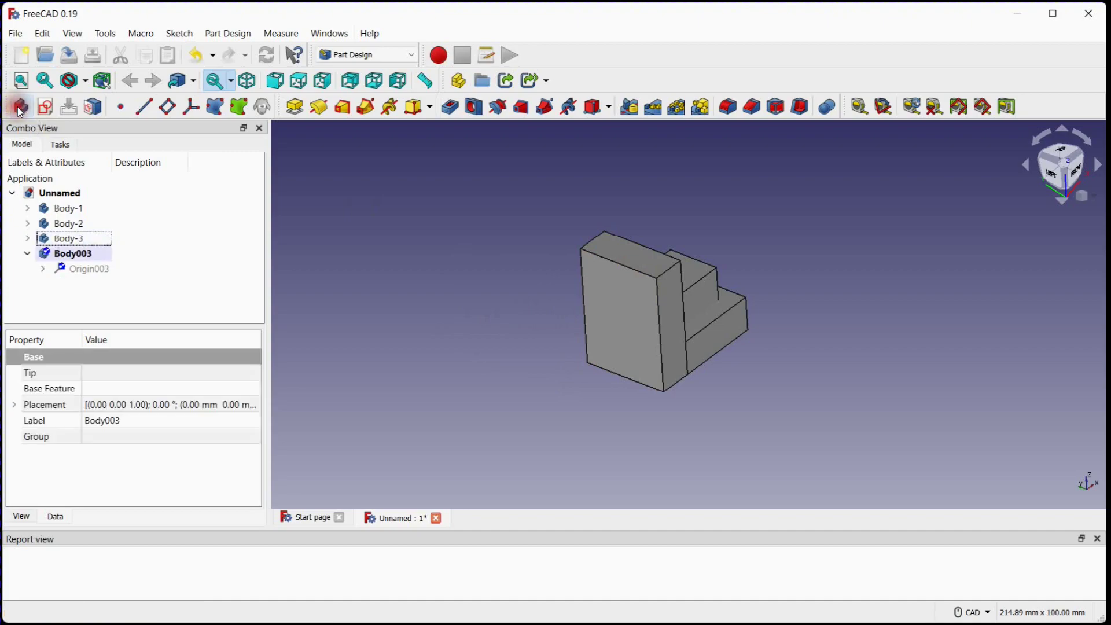
right_click(76, 258)
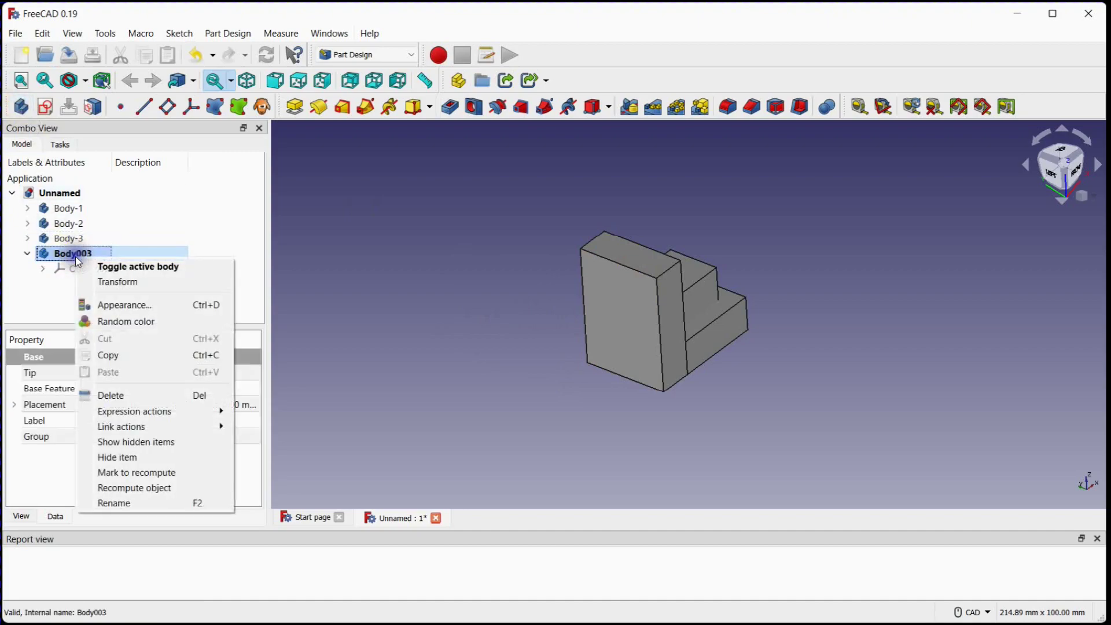
left_click(119, 503)
left_click(76, 256)
type("-4")
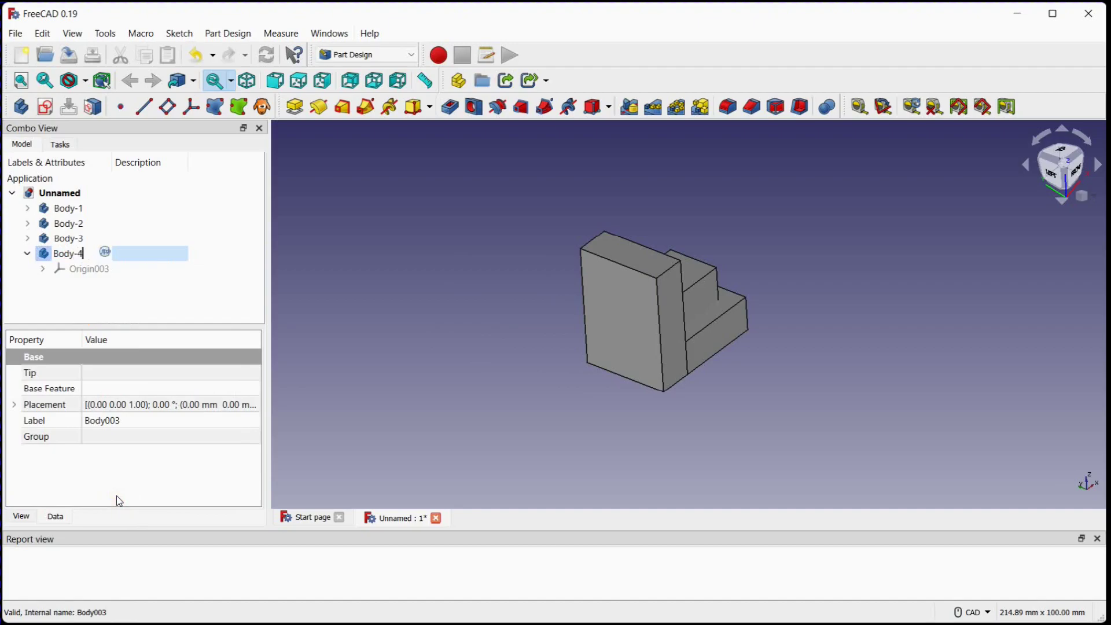
key("Return")
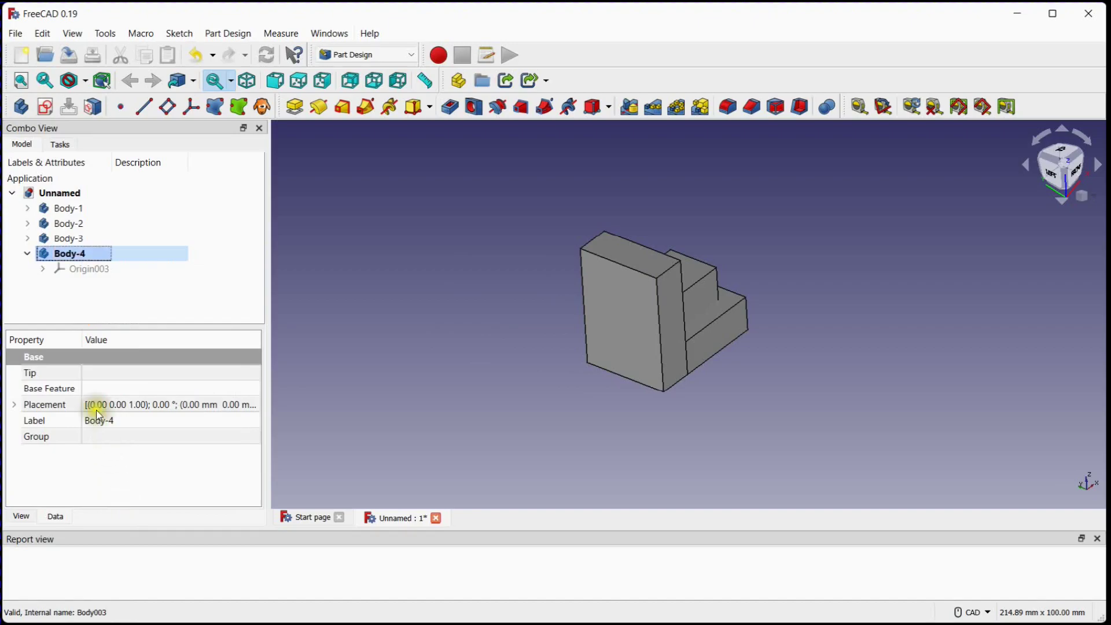
Start a sketch in Body-4 on YZ_Plane003.
left_click(45, 106)
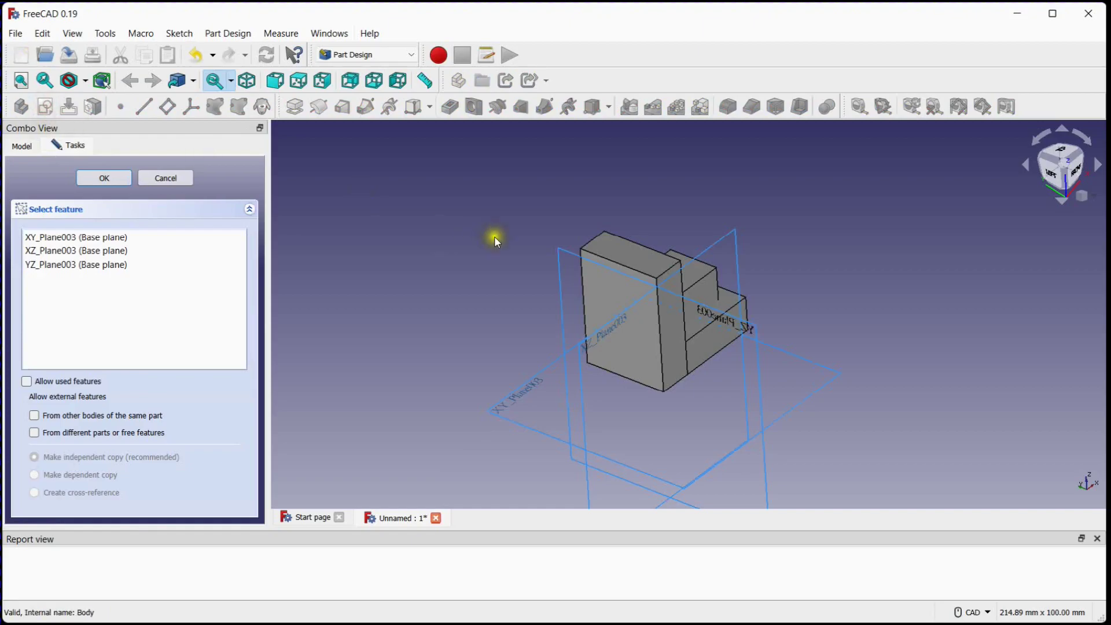
left_click(523, 251)
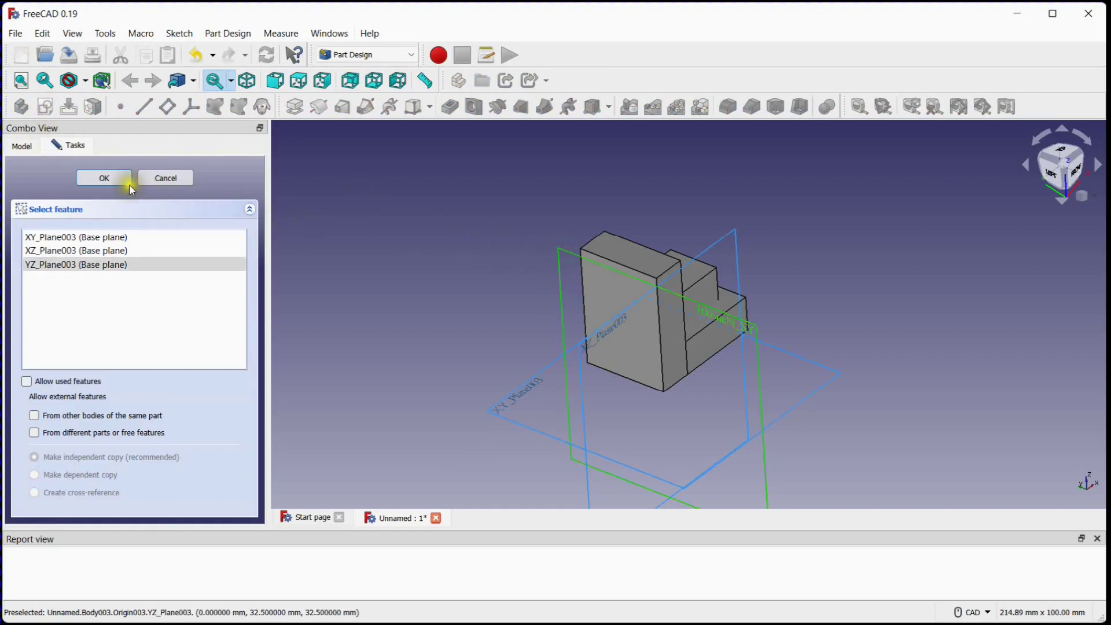
left_click(109, 178)
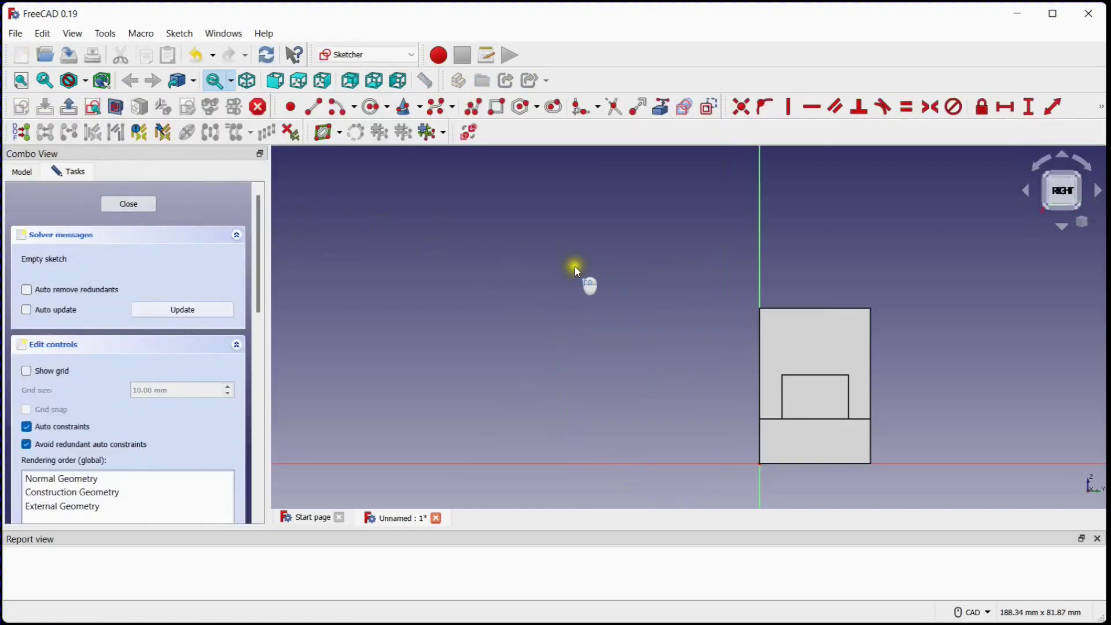
Draw a small rectangle on the upper block, using a section view to see it.
left_click(496, 107)
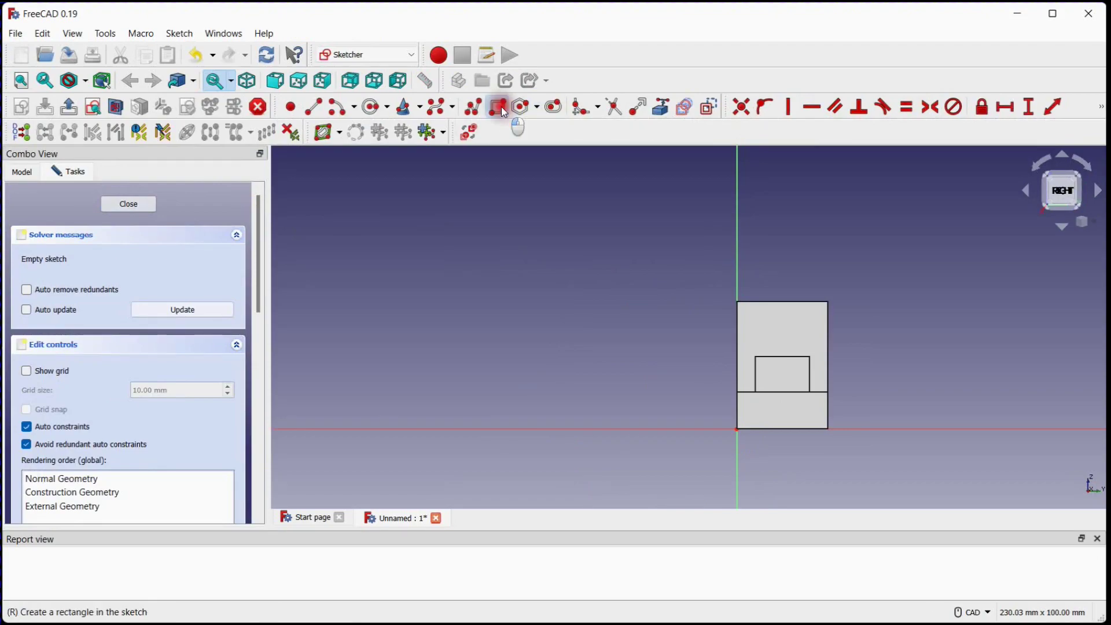
left_click(813, 331)
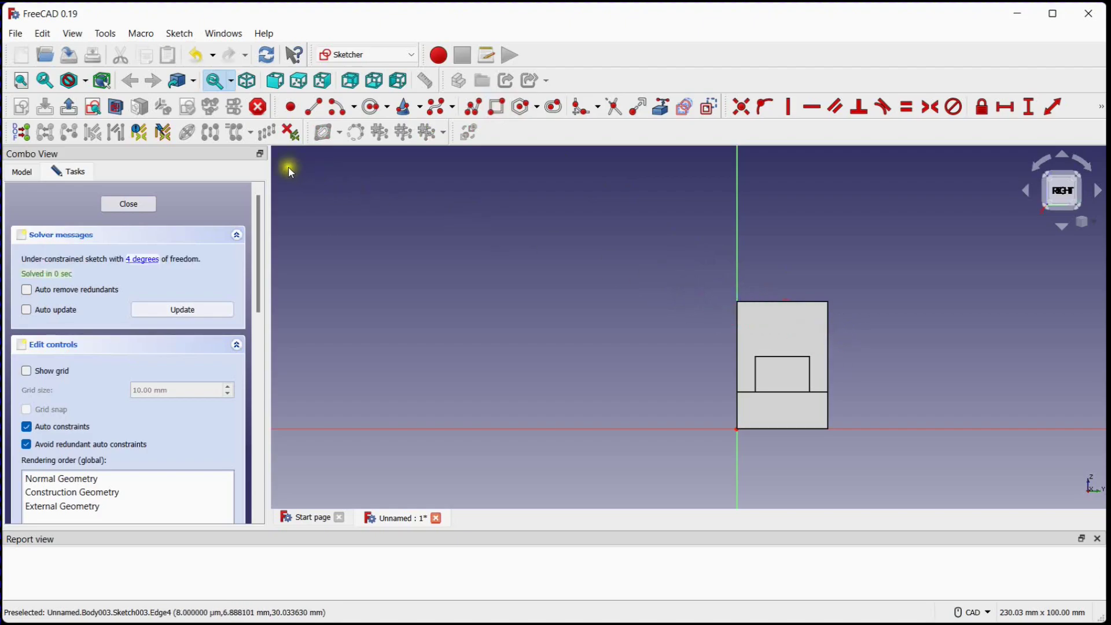
left_click(116, 105)
scroll(864, 338, "up", 1)
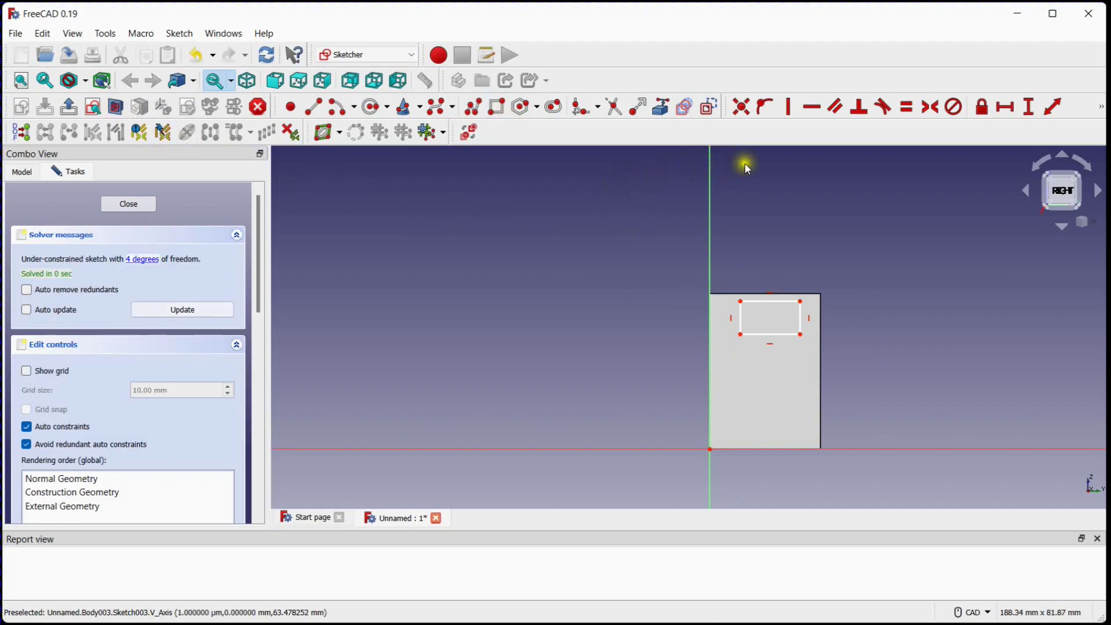
Constrain the rectangle's right edge to 10 mm and bottom edge to 15 mm.
left_click(1055, 106)
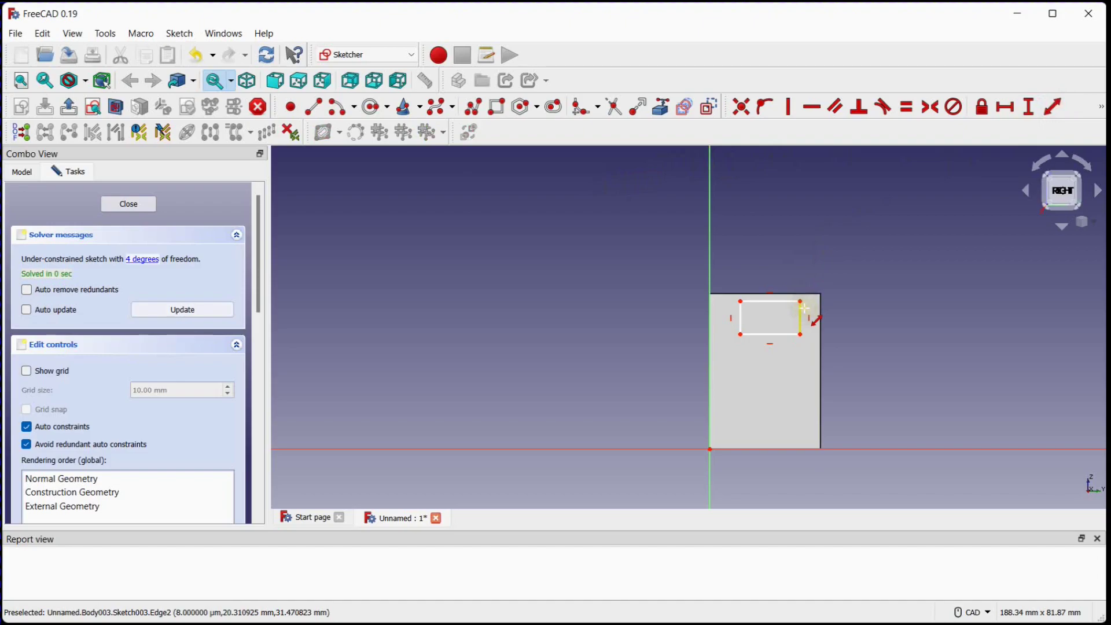
left_click(799, 317)
key("Return")
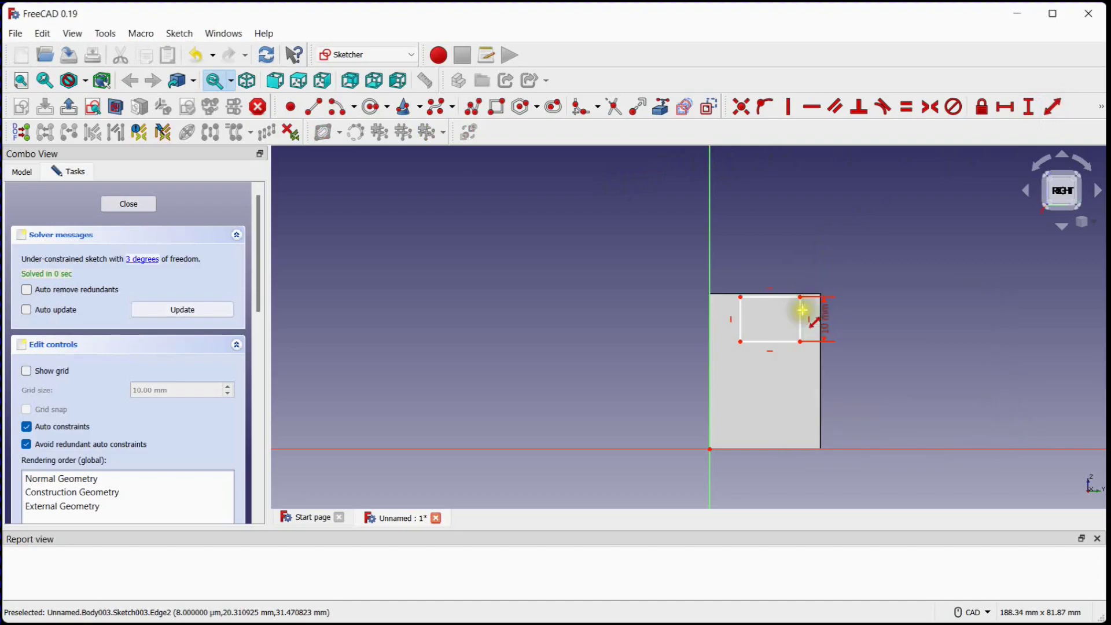
left_click(785, 342)
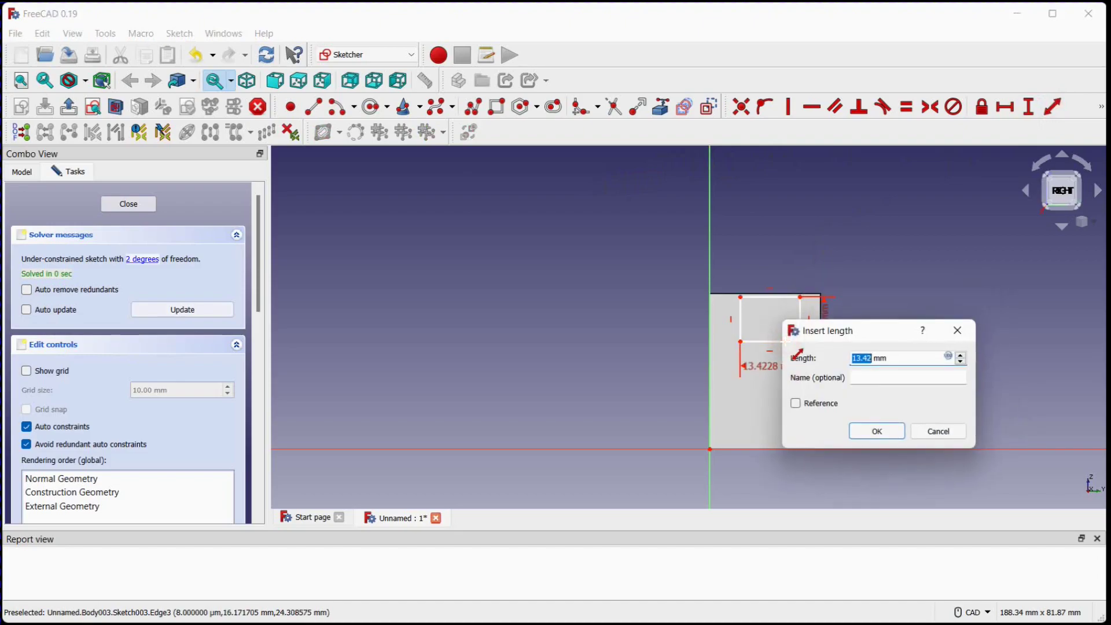
key("Return")
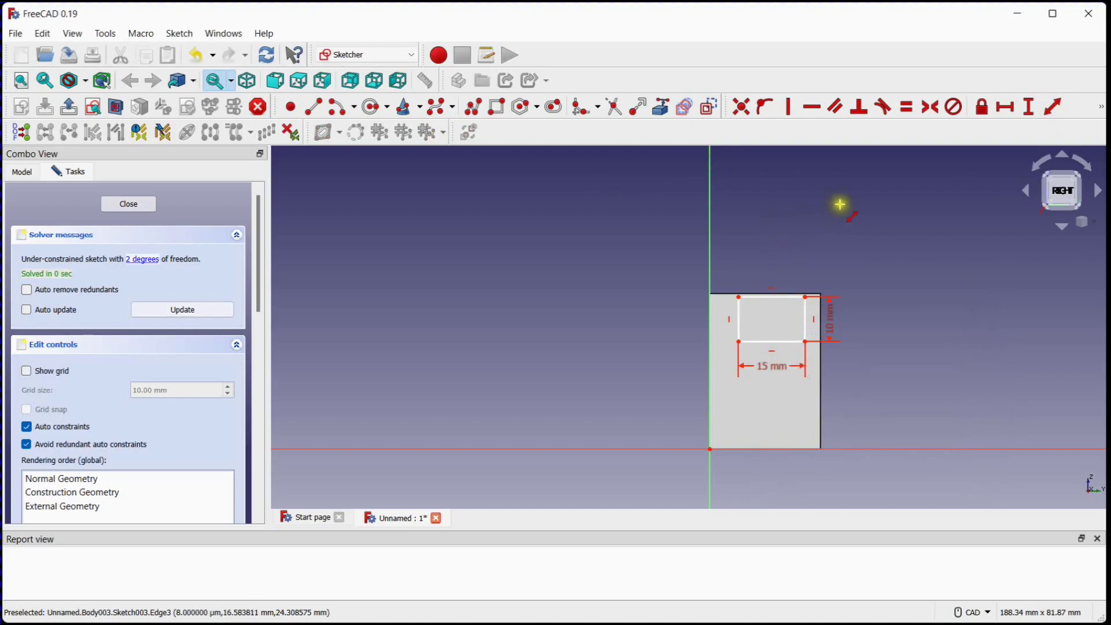
Place the rectangle's lower-left corner 5 mm horizontally and 25 mm vertically from the origin.
left_click(1004, 106)
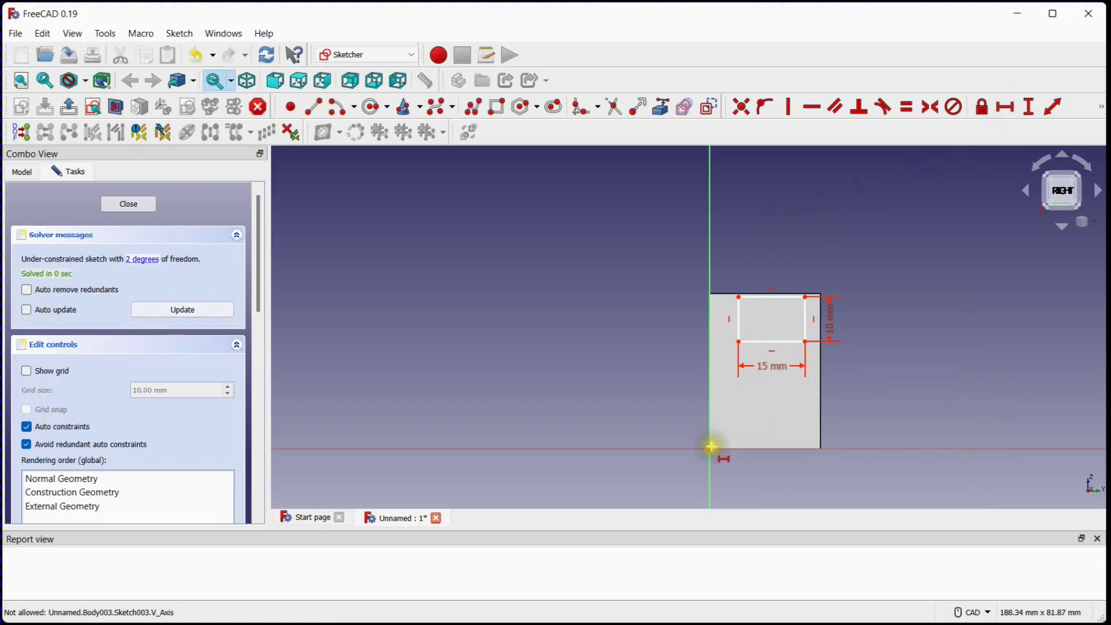
left_click(709, 449)
left_click(741, 341)
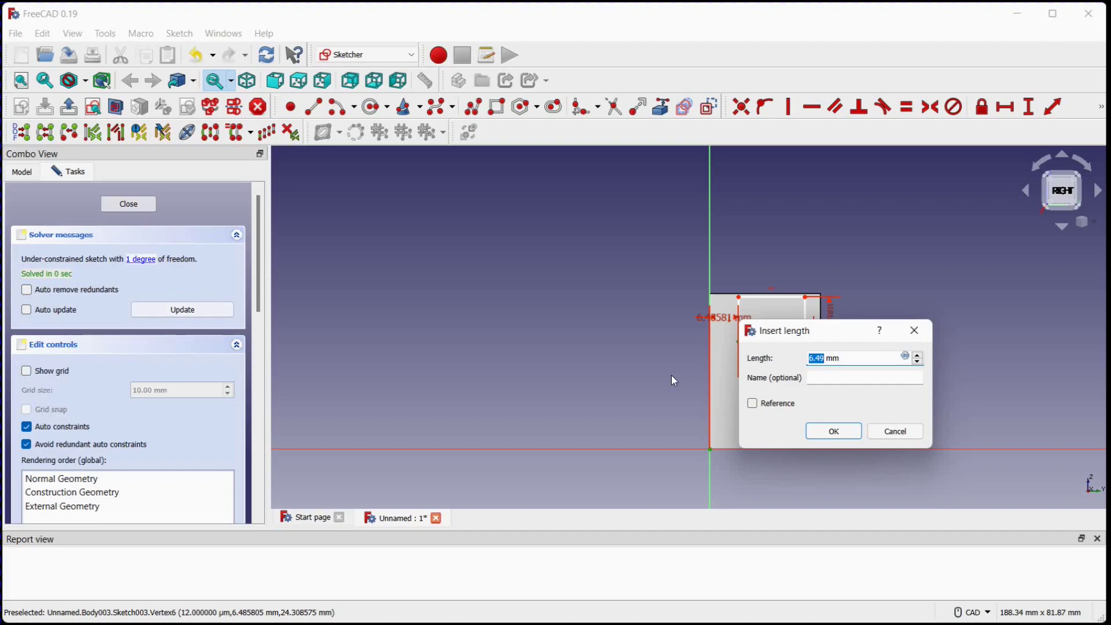
type("5")
key("Return")
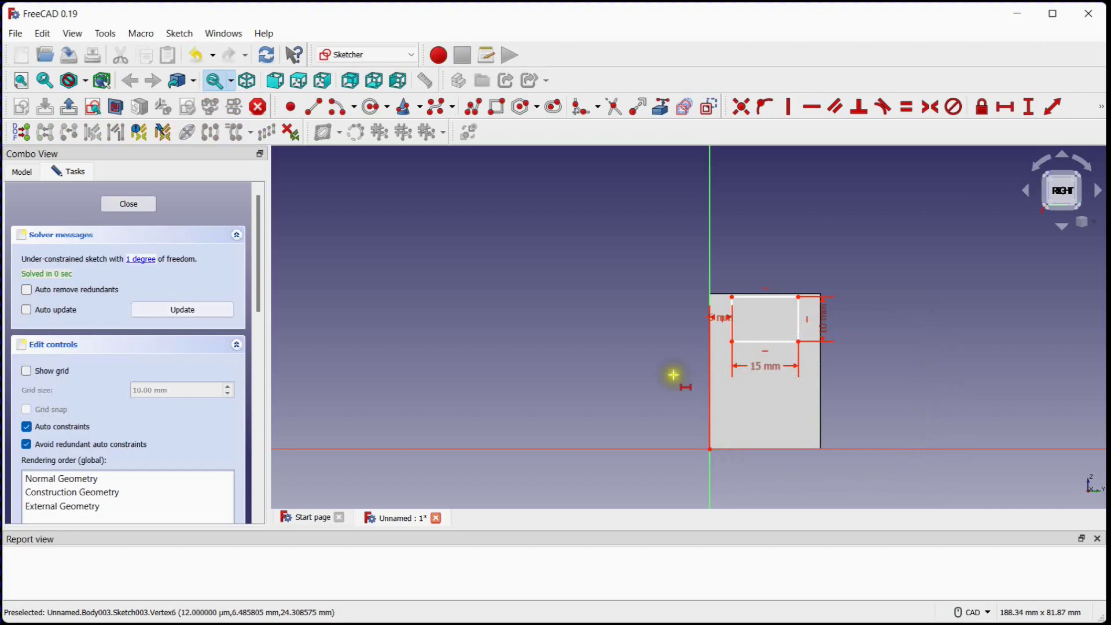
left_click(1028, 106)
left_click(734, 341)
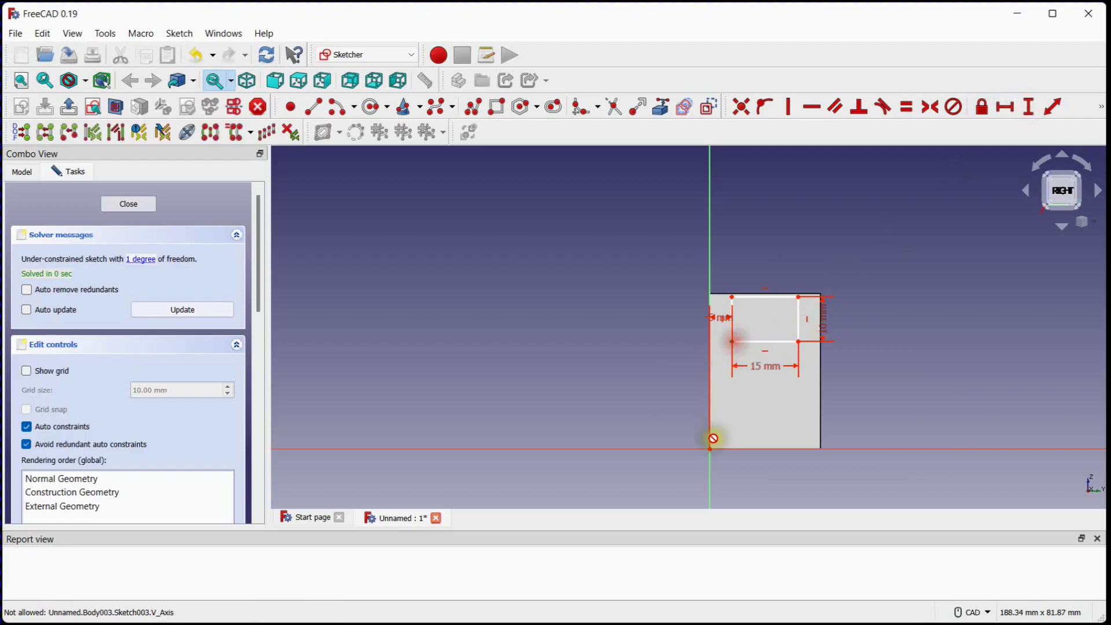
left_click(710, 449)
type("2")
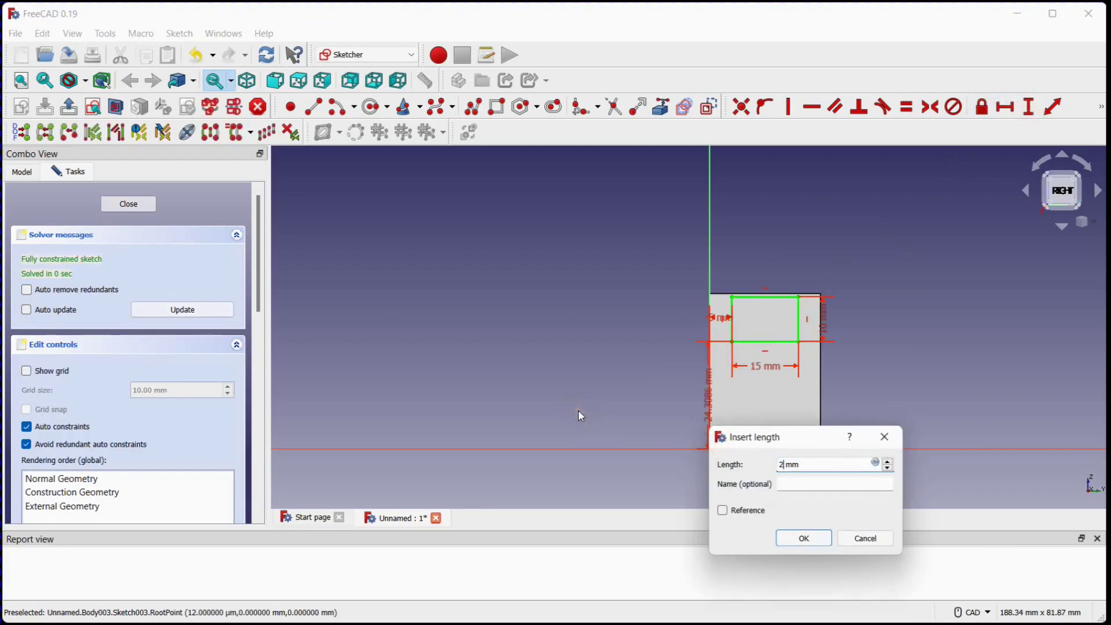
type("5")
key("Return")
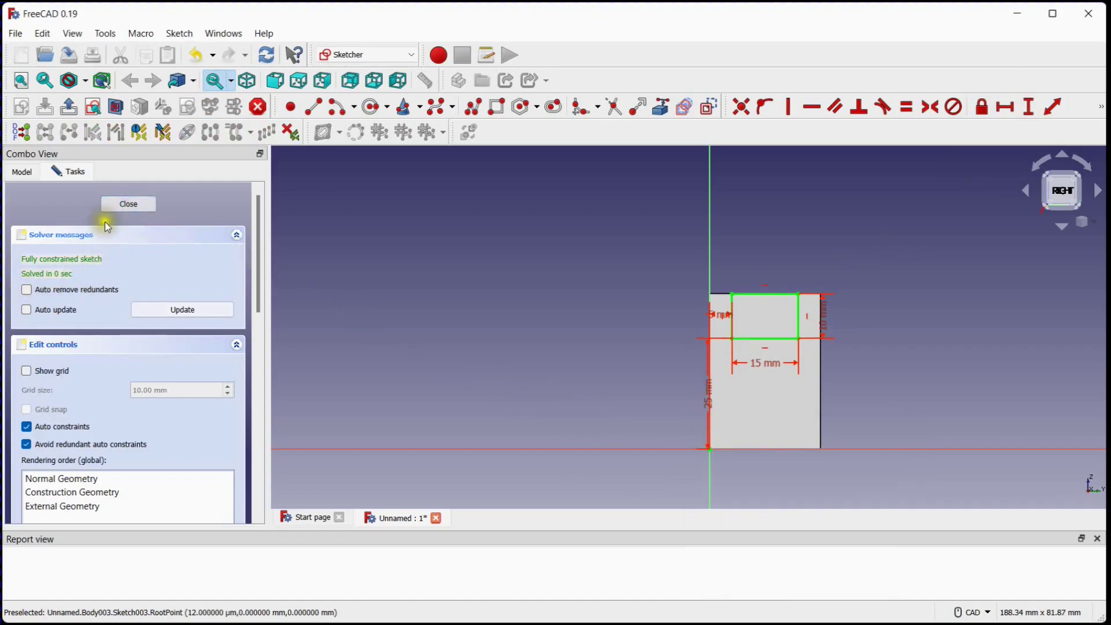
Close the sketch and pad the rectangle 20 mm into Pad003.
left_click(119, 205)
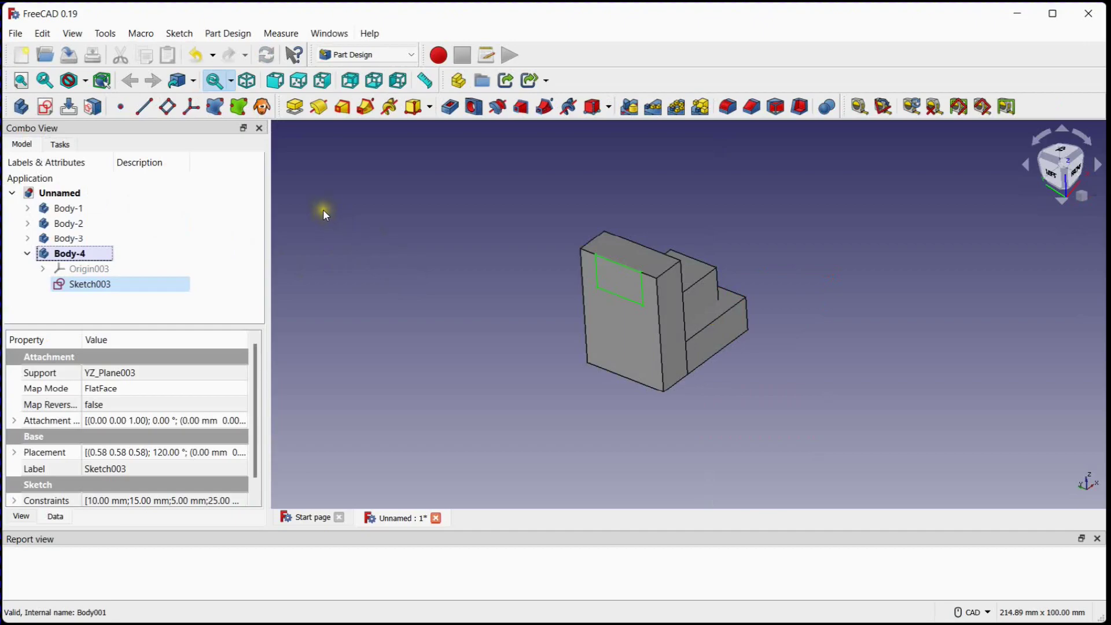
left_click(295, 107)
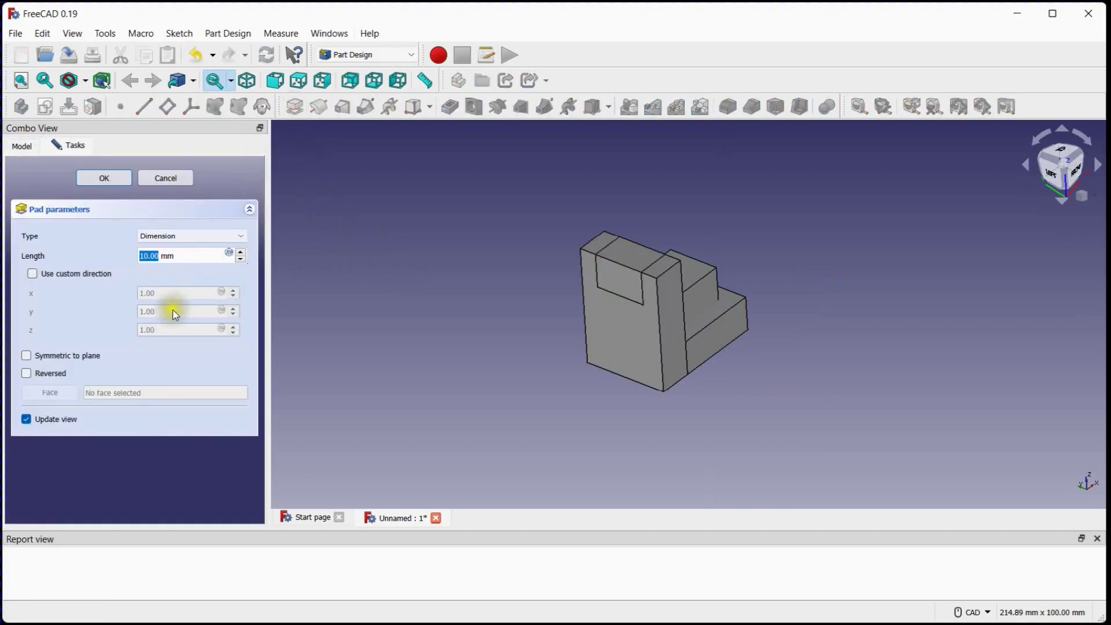
type("20")
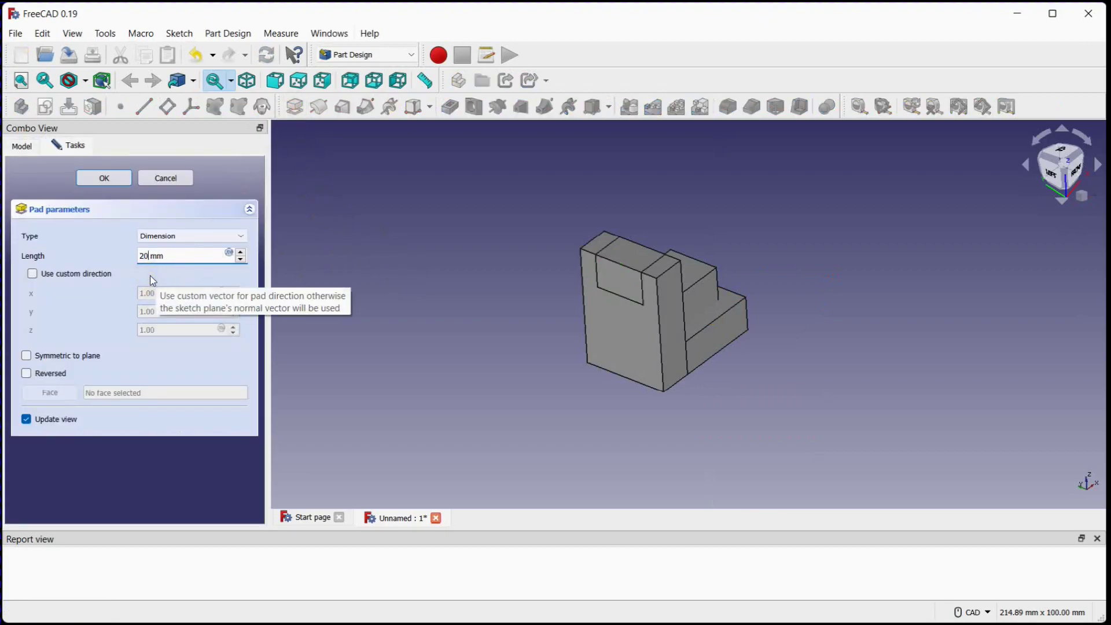
key("Return")
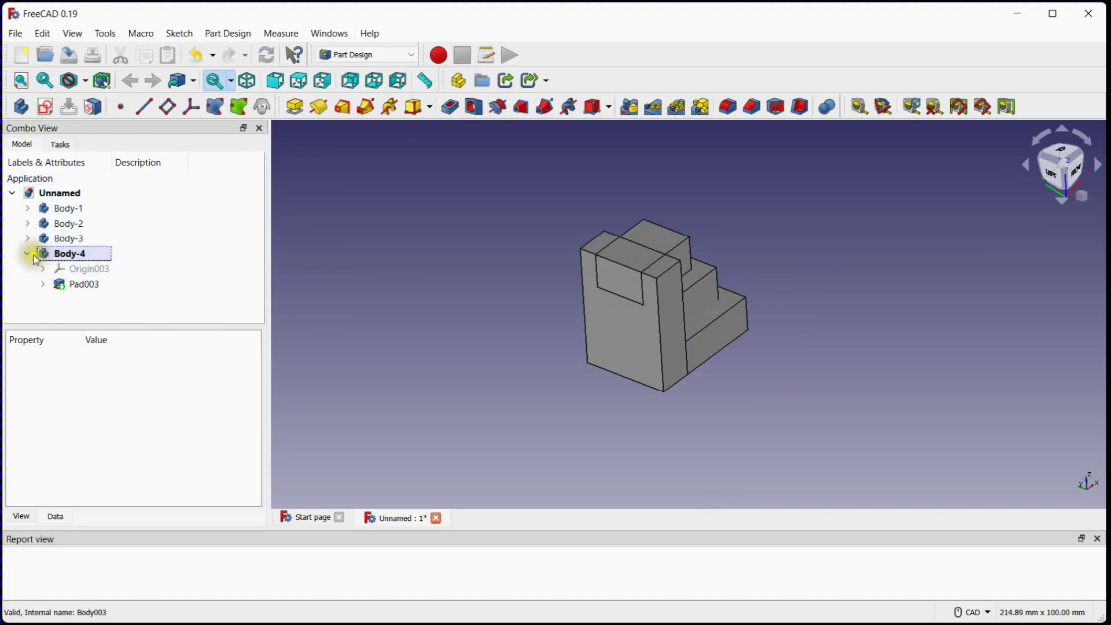
left_click(28, 254)
mouse_move(506, 342)
middle_mouse_down()
mouse_move(507, 313)
mouse_move(508, 391)
middle_mouse_up()
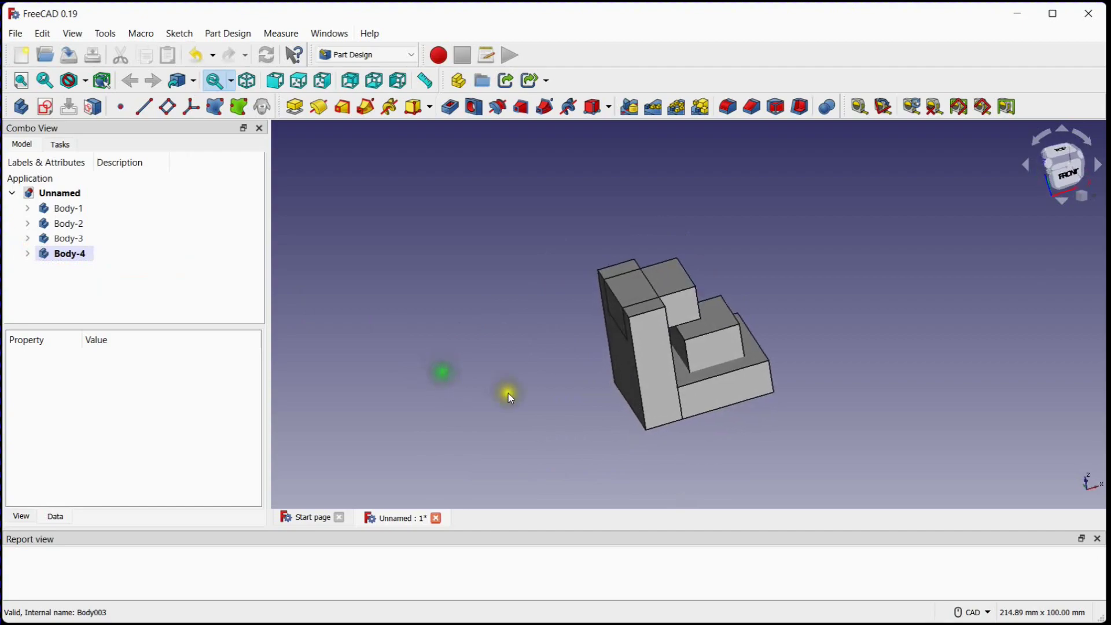
scroll(690, 410, "up", 3)
middle_click_drag(690, 410, 503, 442)
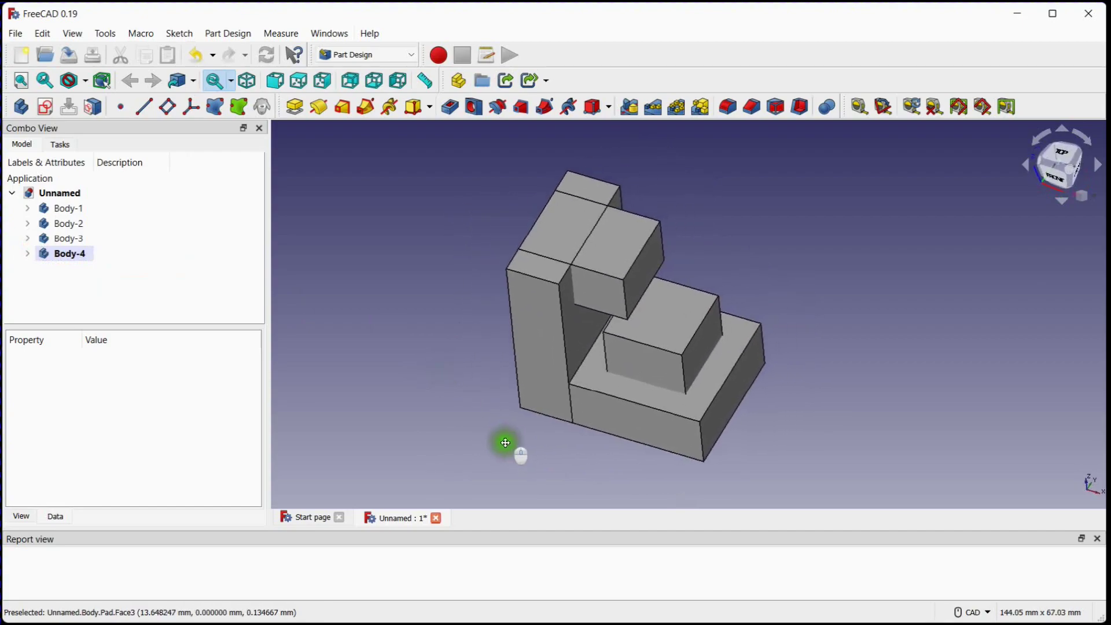
left_click(74, 210)
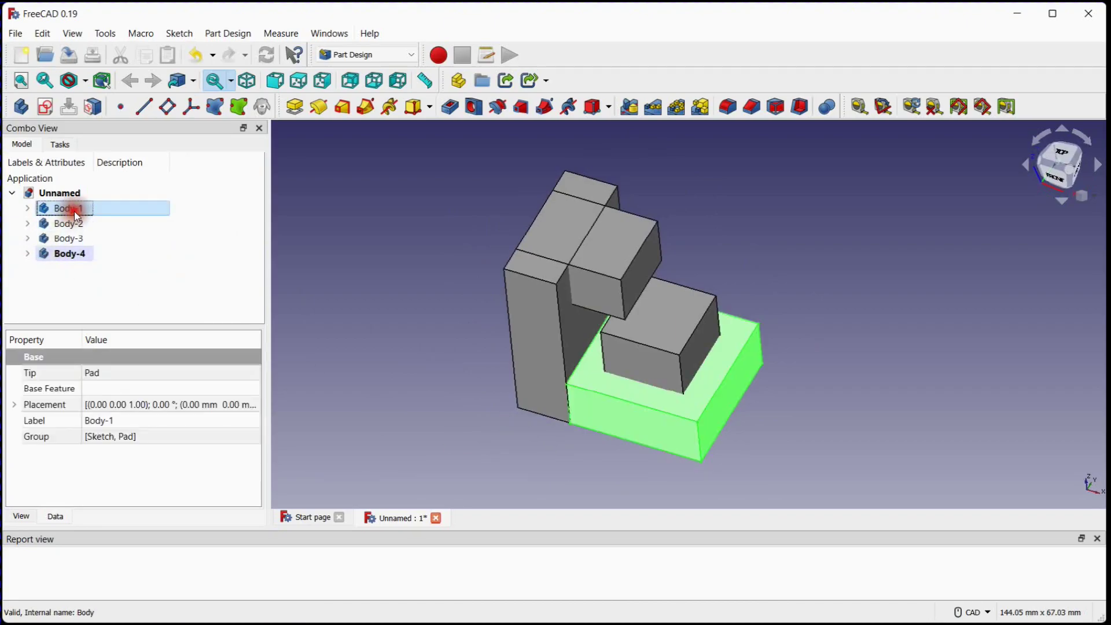
left_click(74, 224)
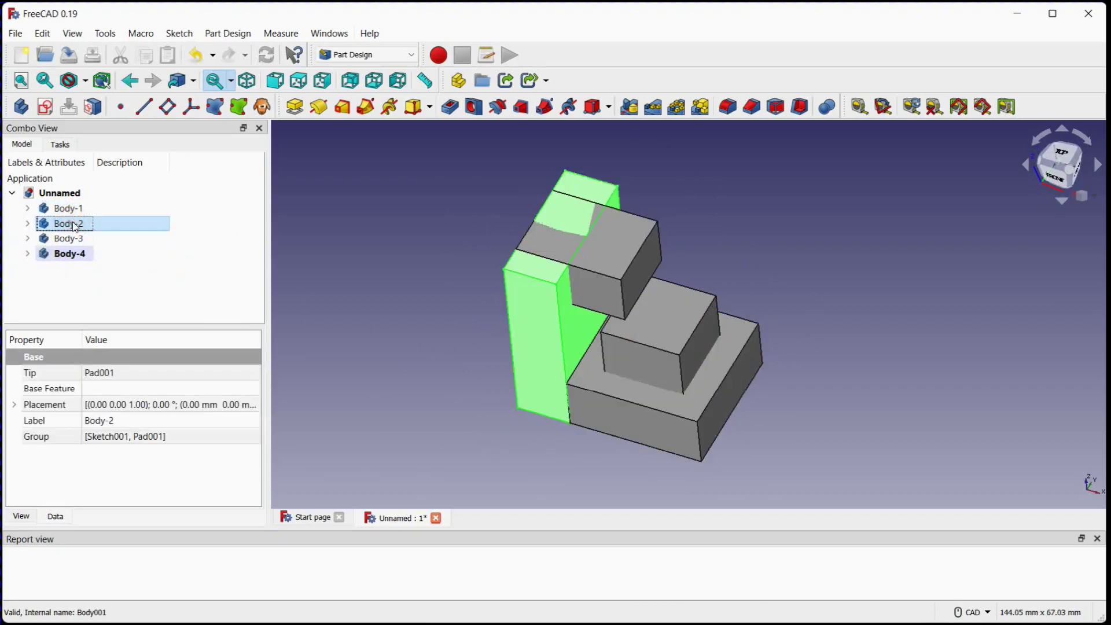
left_click(69, 238)
left_click(69, 254)
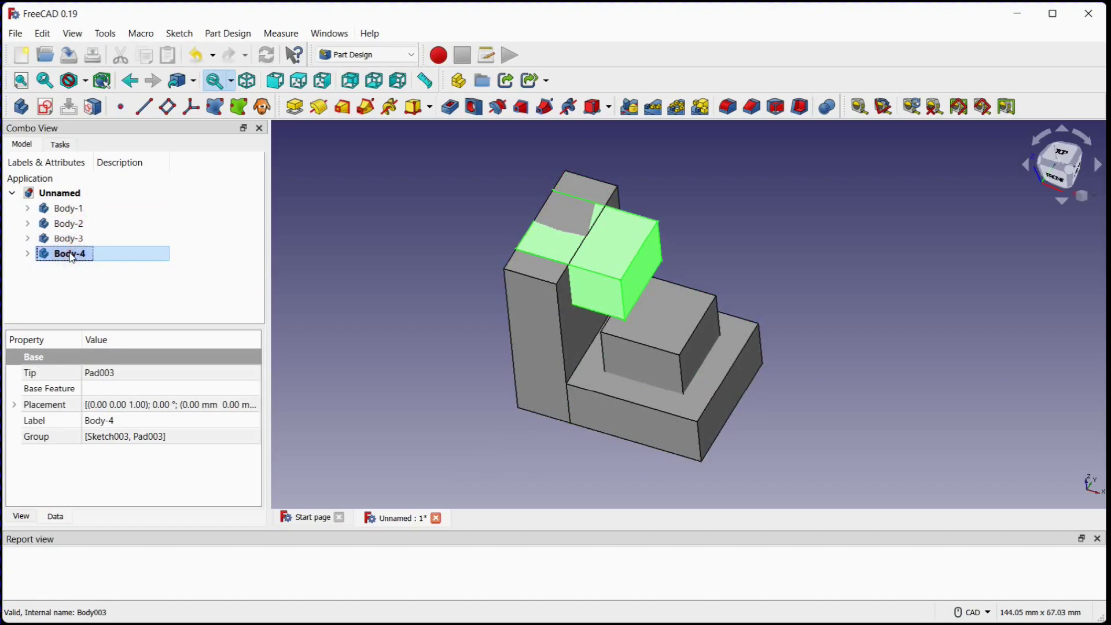
left_click(73, 208)
left_click(74, 225)
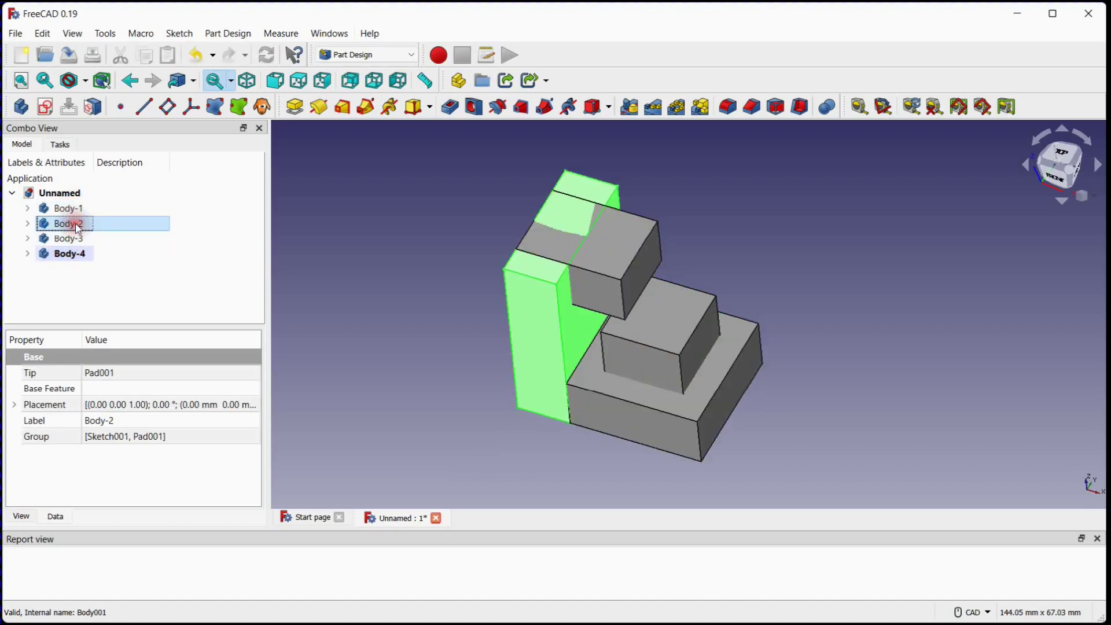
Activate Body-1 and fuse Body-2 into it with a Boolean Fuse.
double_click(74, 209)
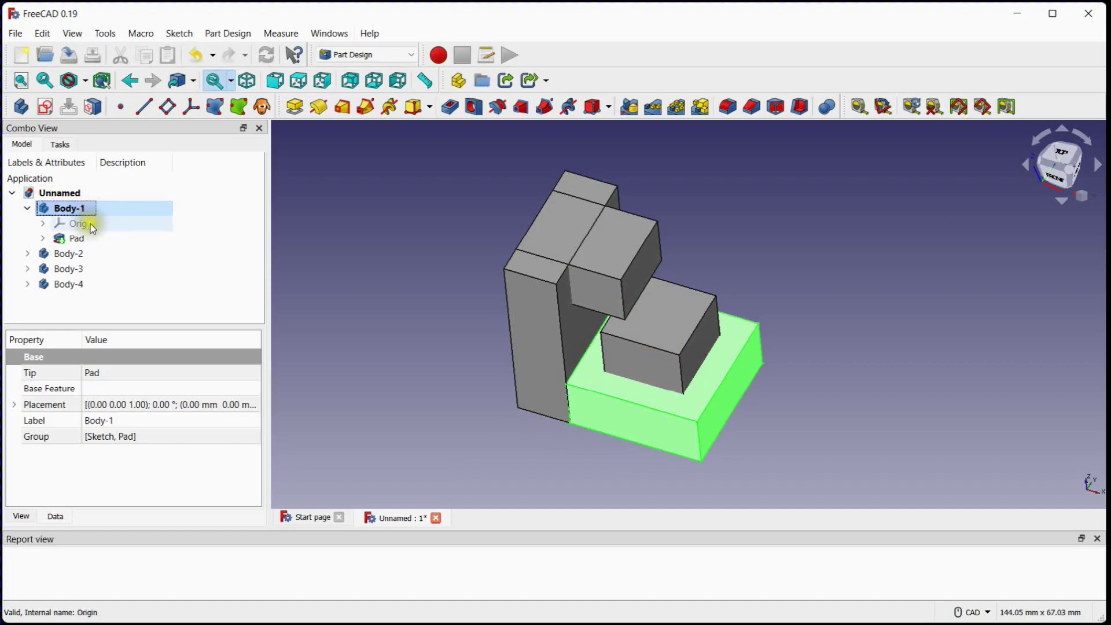
left_click(80, 252, "ctrl")
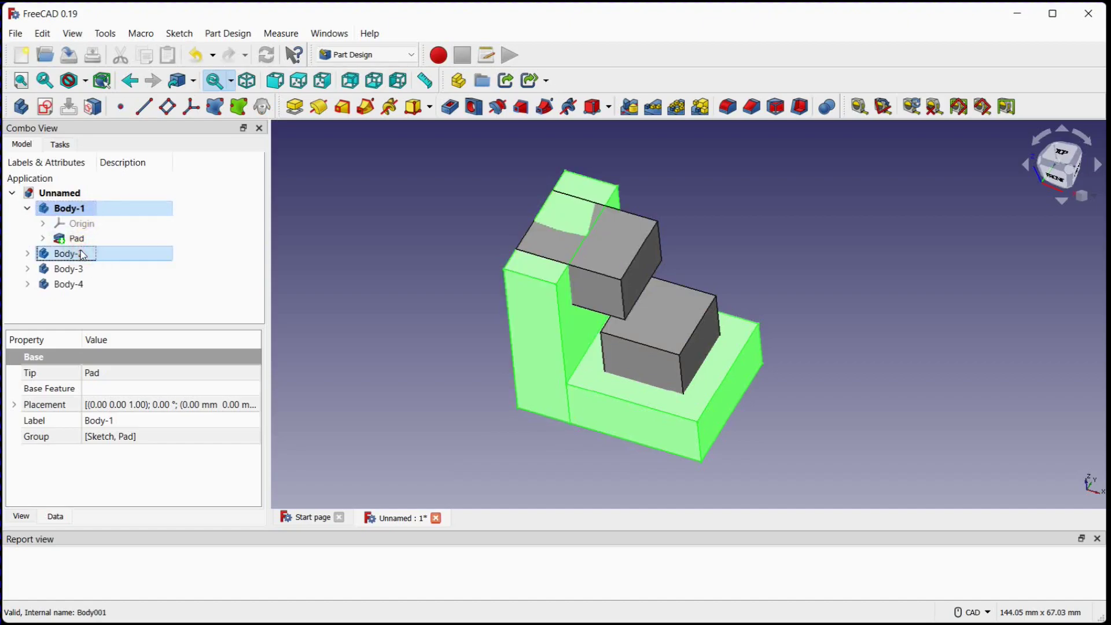
left_click(830, 108)
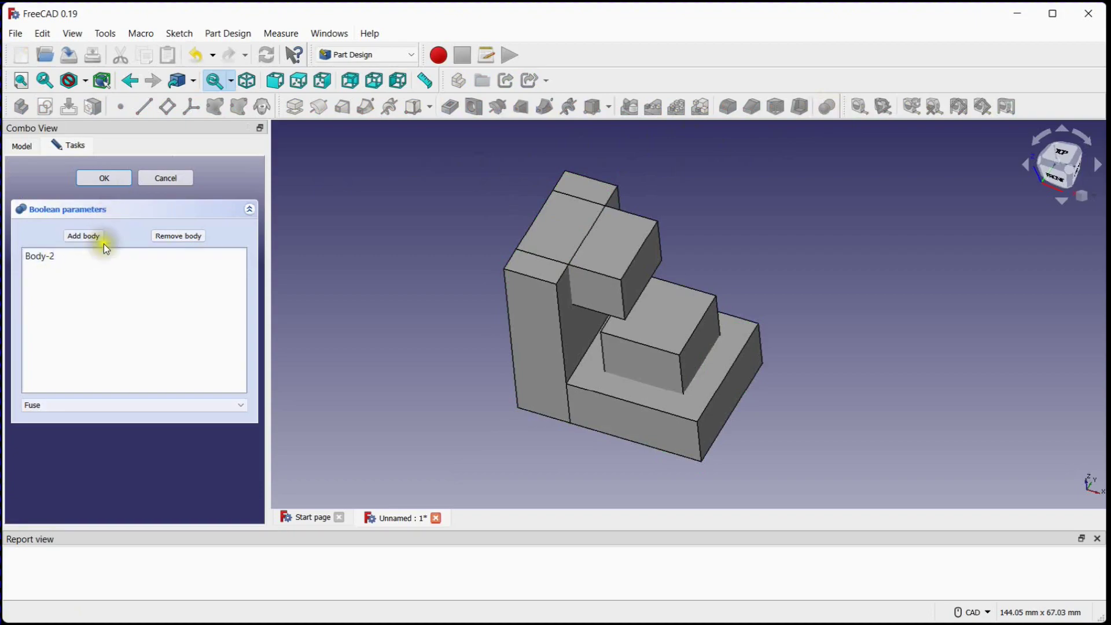
left_click(52, 408)
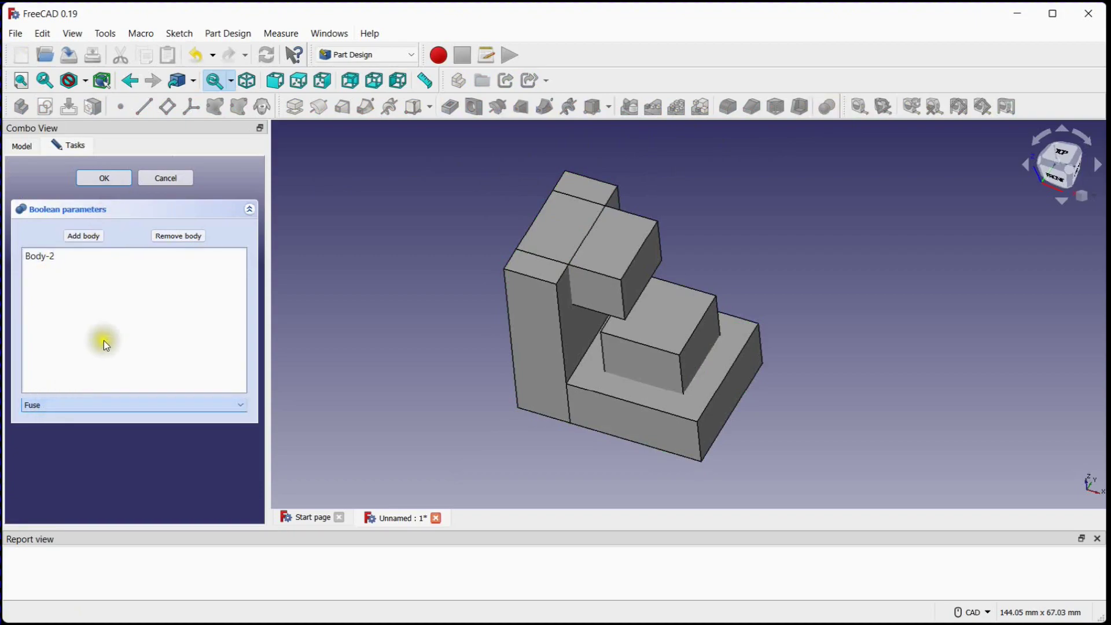
left_click(117, 180)
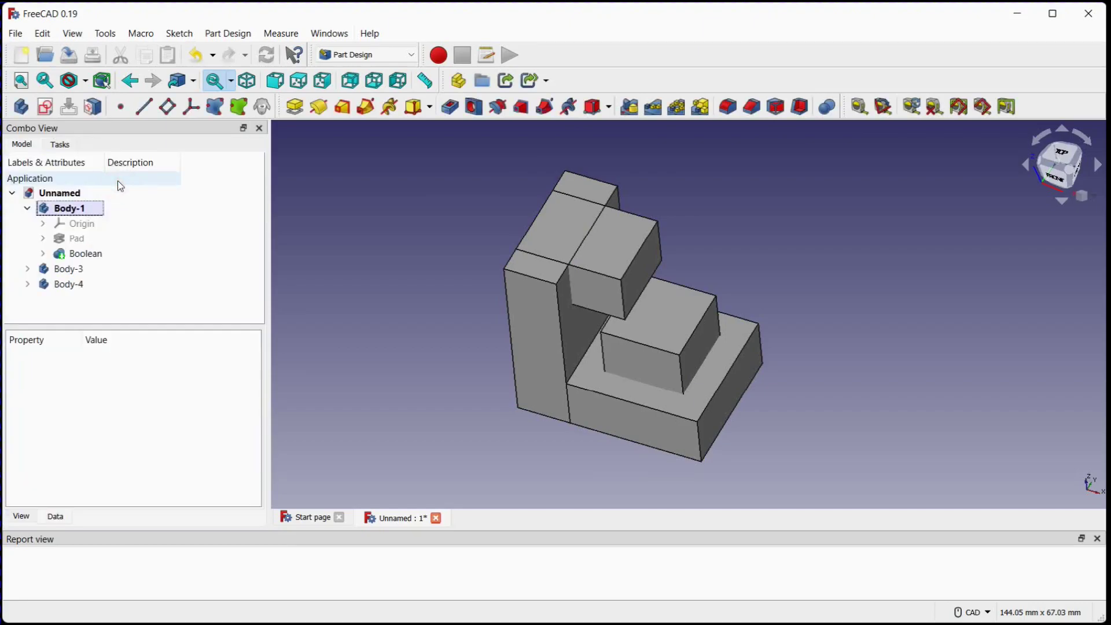
left_click(26, 211)
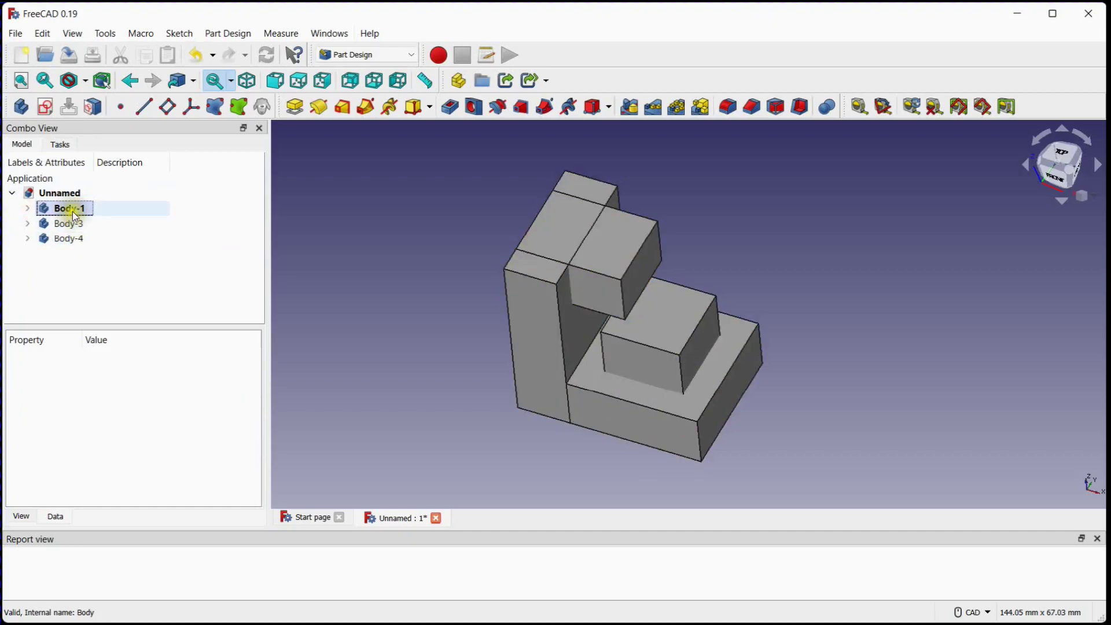
Subtract Body-3 and Body-4 from Body-1 with a Boolean Cut.
left_click(73, 209)
left_click(74, 224, "ctrl")
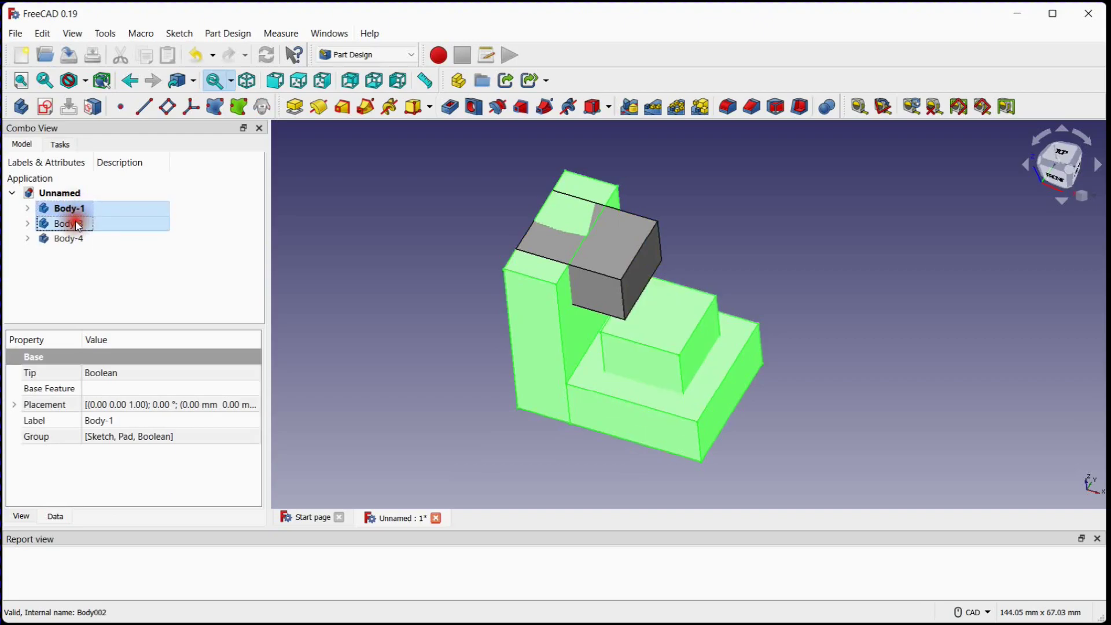
left_click(82, 238, "ctrl")
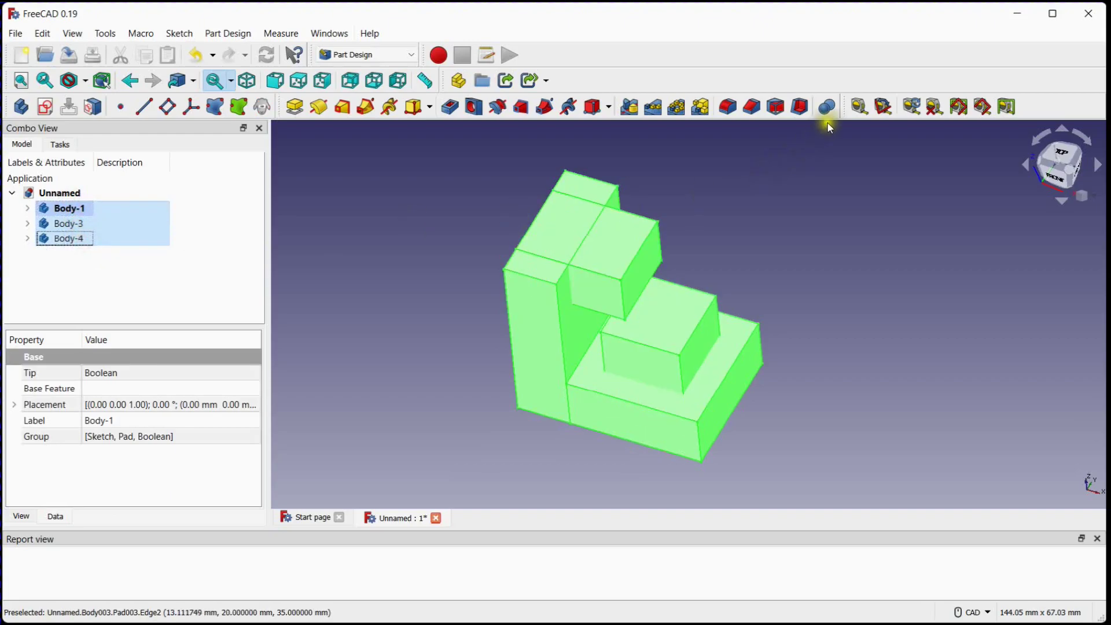
left_click(829, 106)
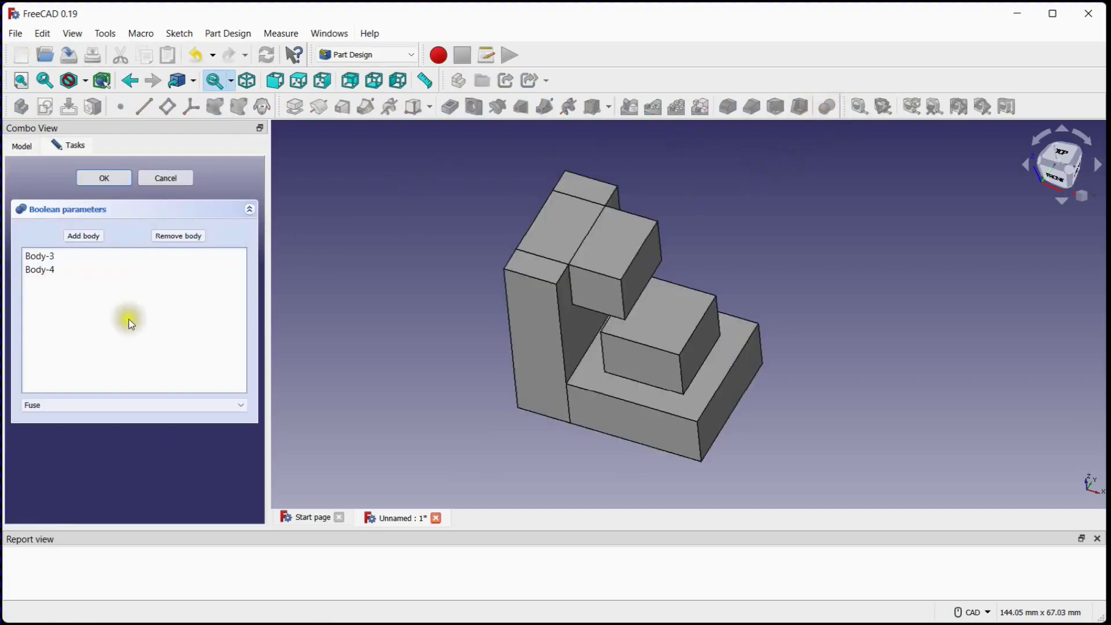
left_click(79, 402)
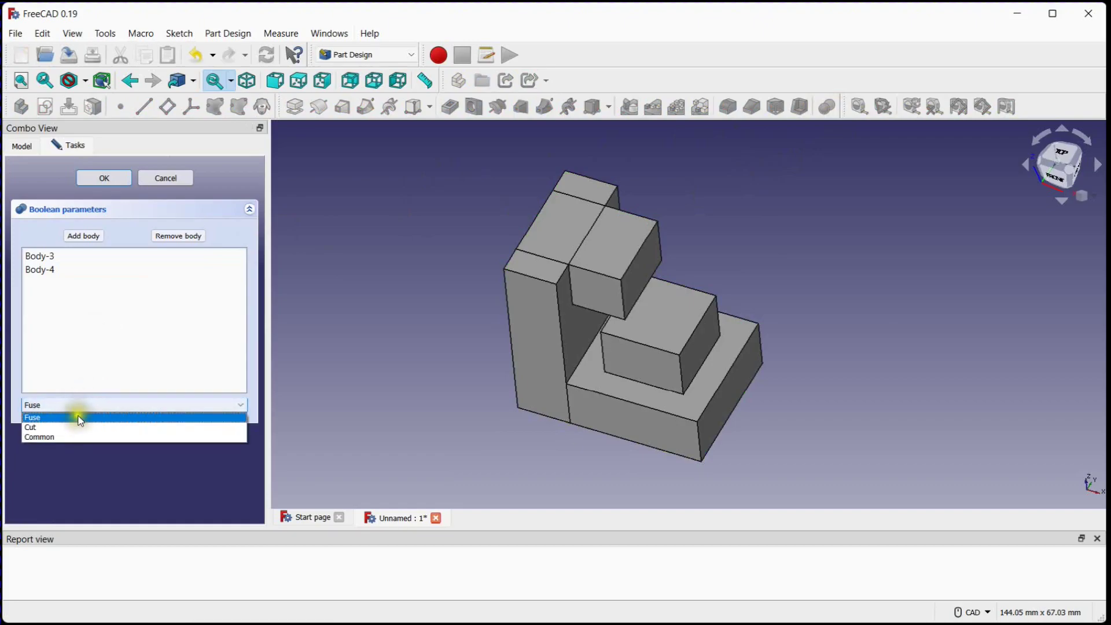
left_click(77, 427)
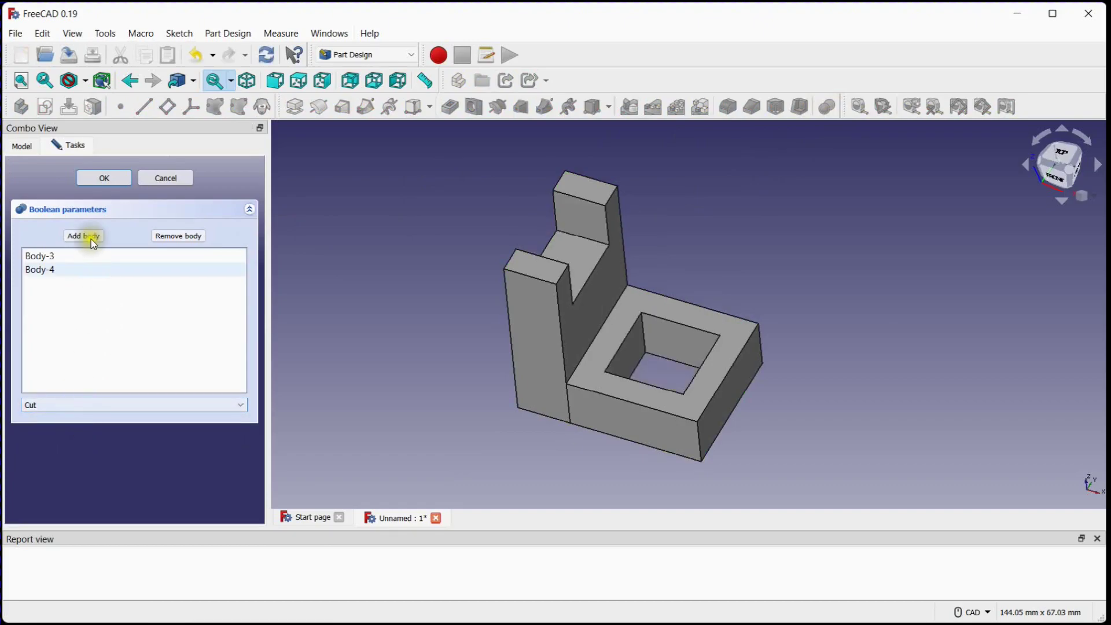
left_click(106, 181)
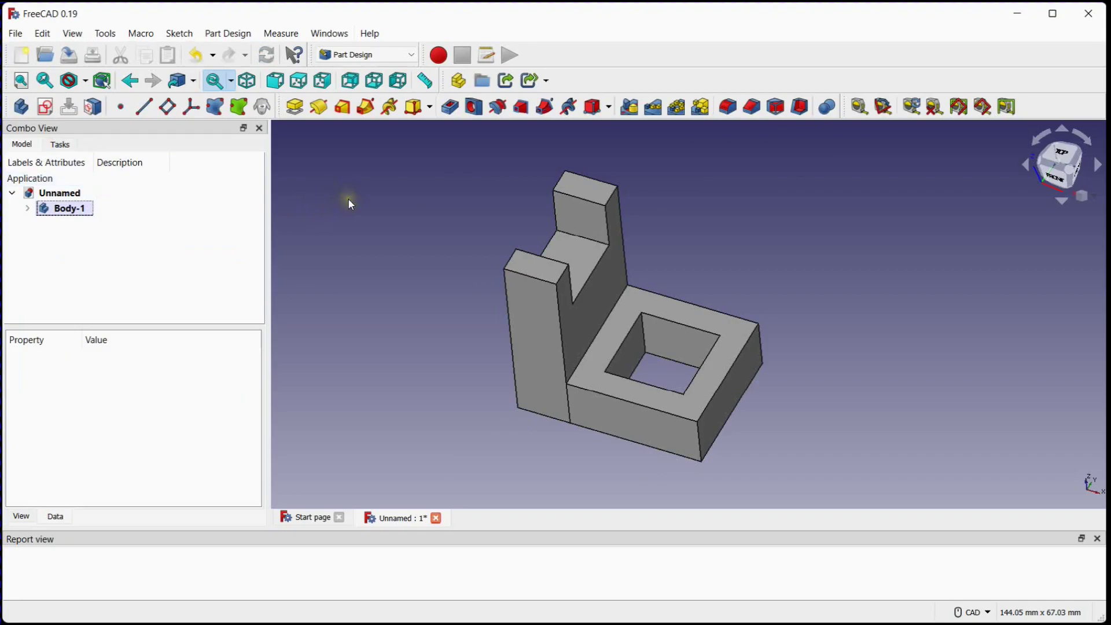
Set Body-1's shape colour to orange (#ff5500) in its Appearance settings.
left_click(554, 302)
right_click(555, 307)
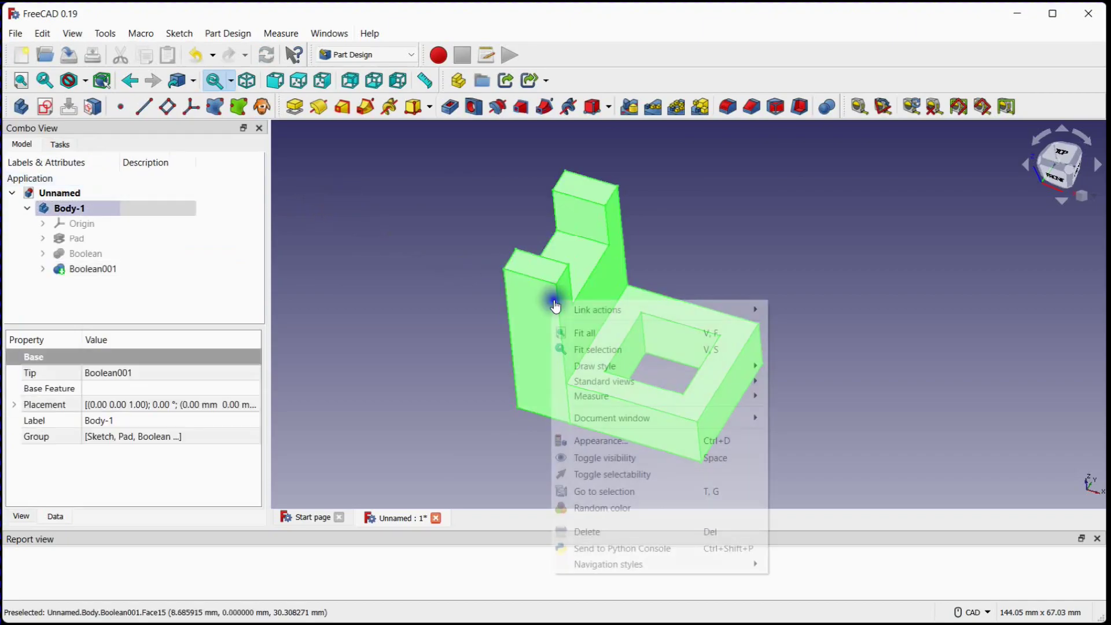
left_click(619, 443)
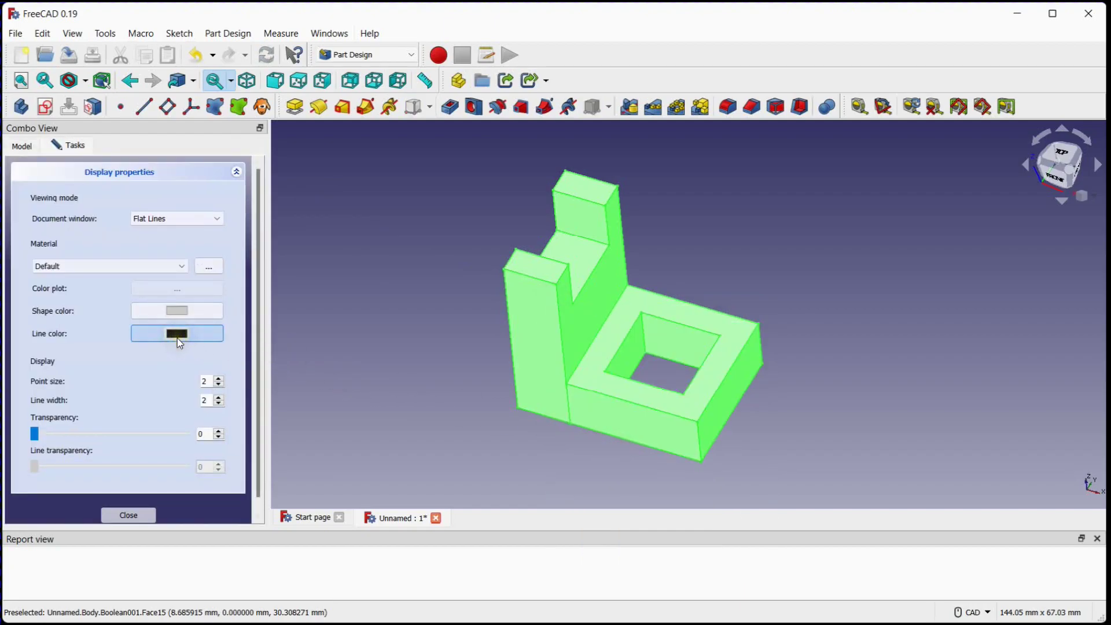
left_click(177, 316)
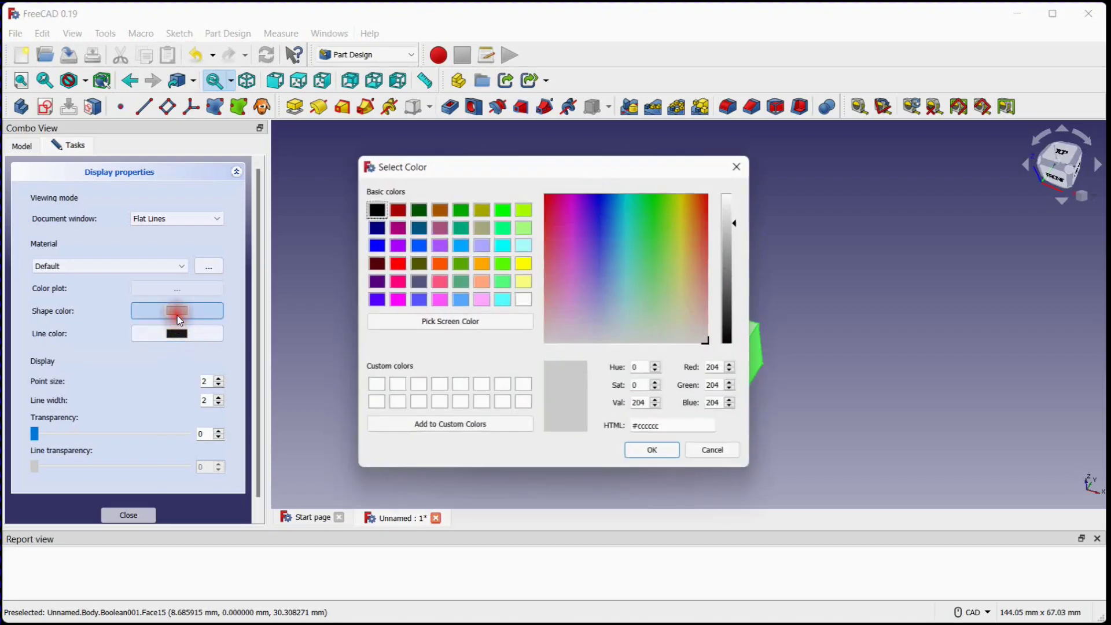
left_click(438, 266)
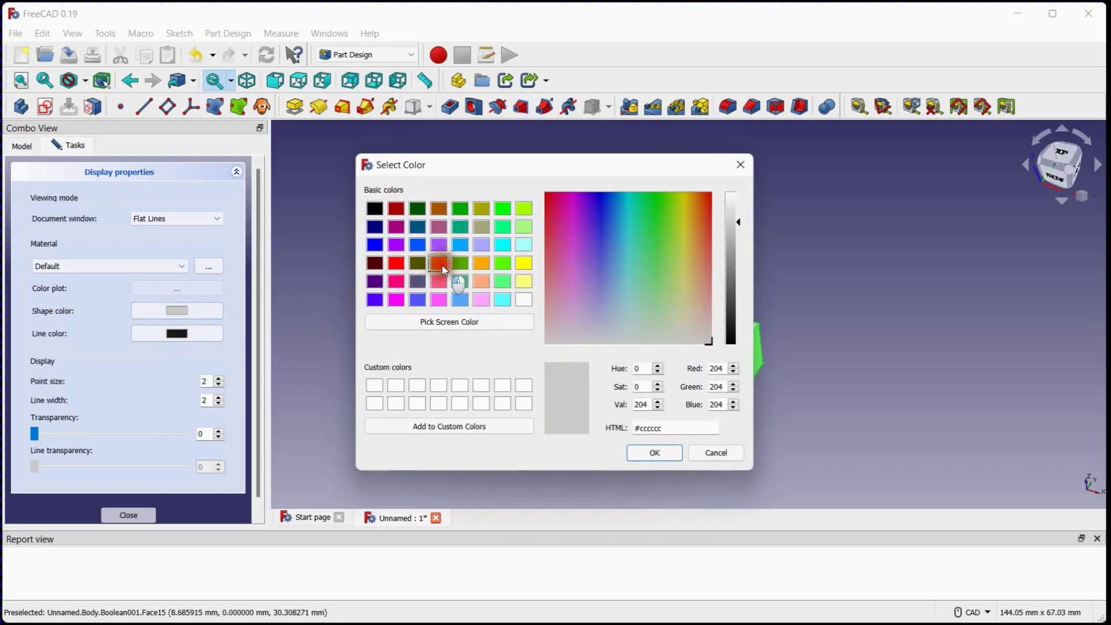
left_click(656, 454)
left_click(131, 517)
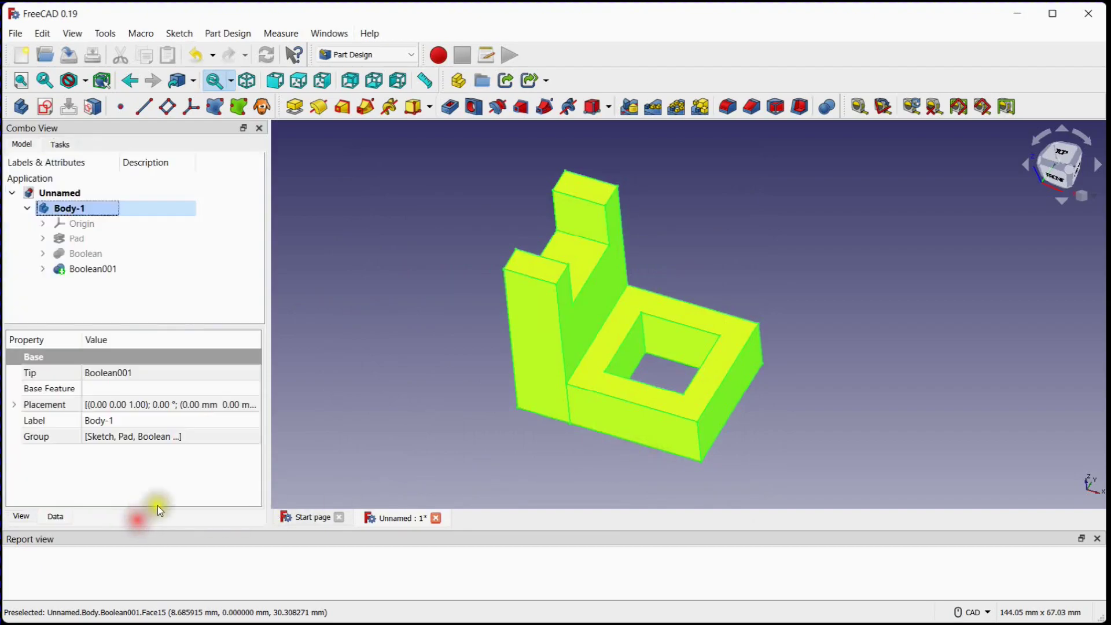